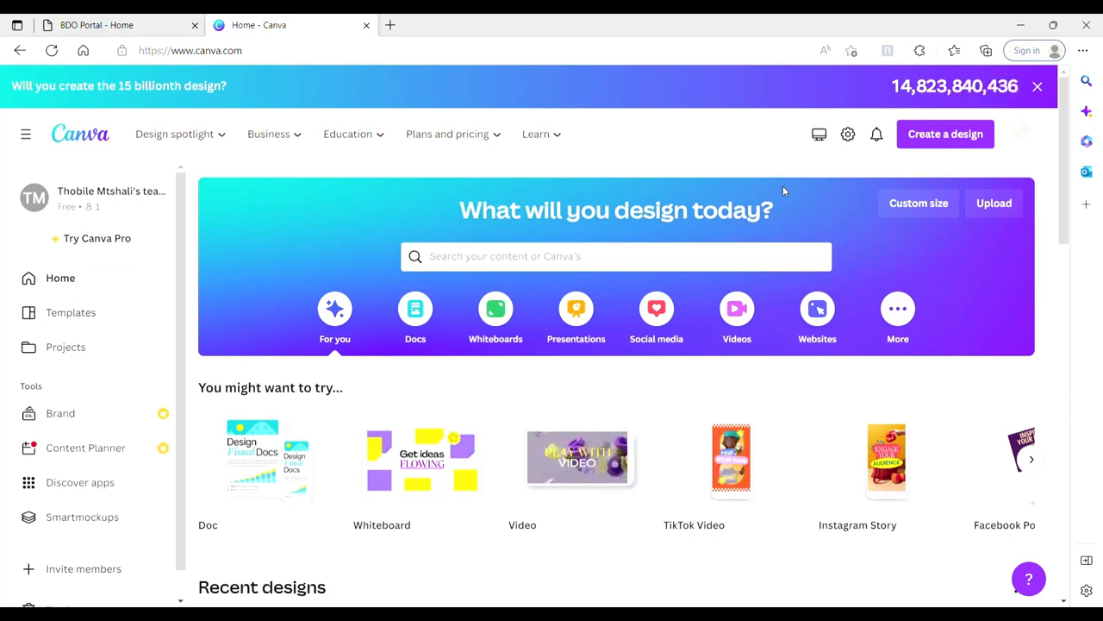
# Step: Create a new blank design with a custom size of 1080 × 1080 px
pyautogui.moveTo(896, 472)
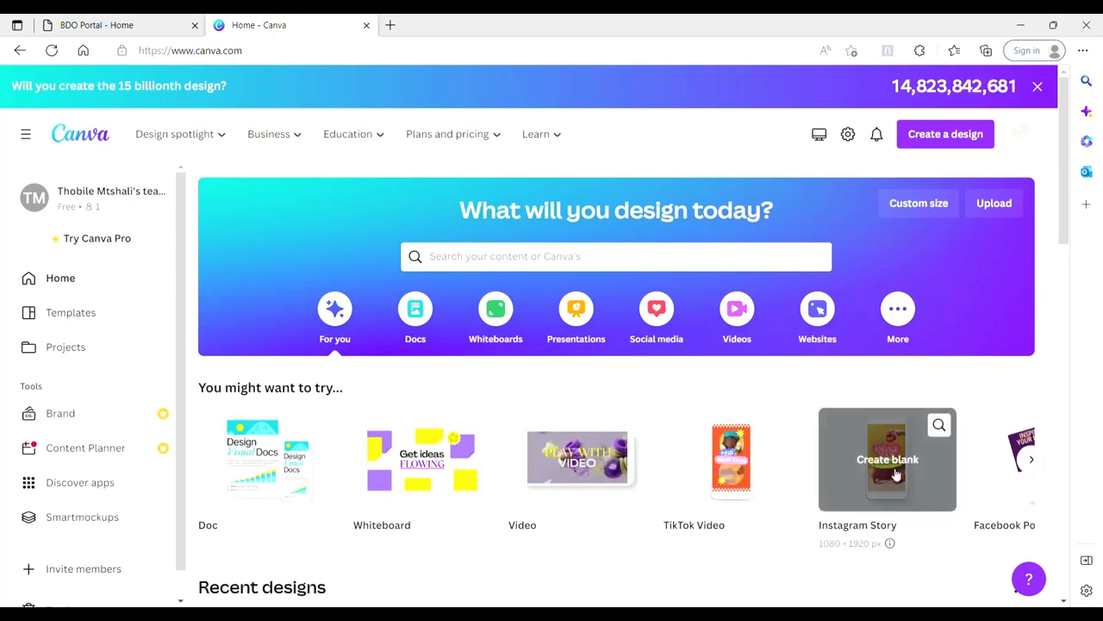
pyautogui.click(907, 212)
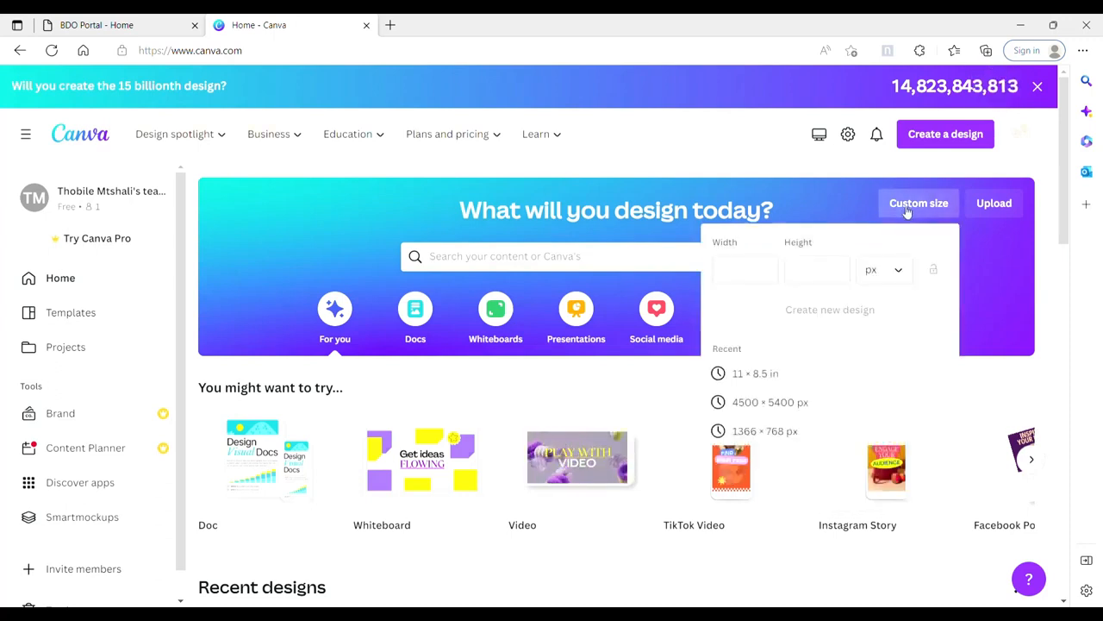
pyautogui.click(768, 274)
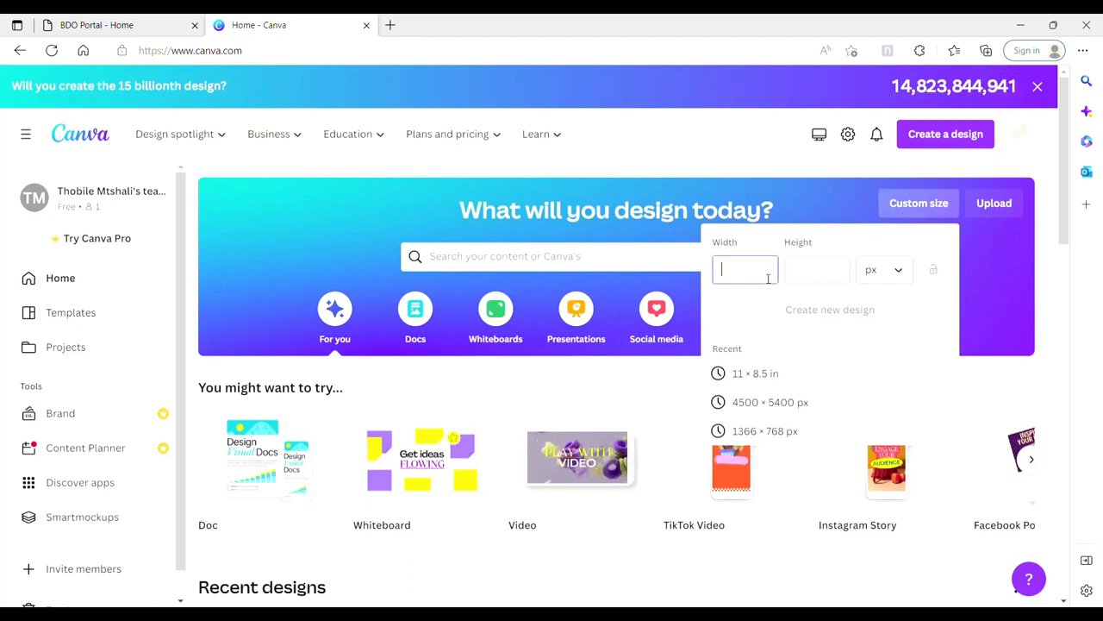
pyautogui.write('1080')
pyautogui.click(827, 277)
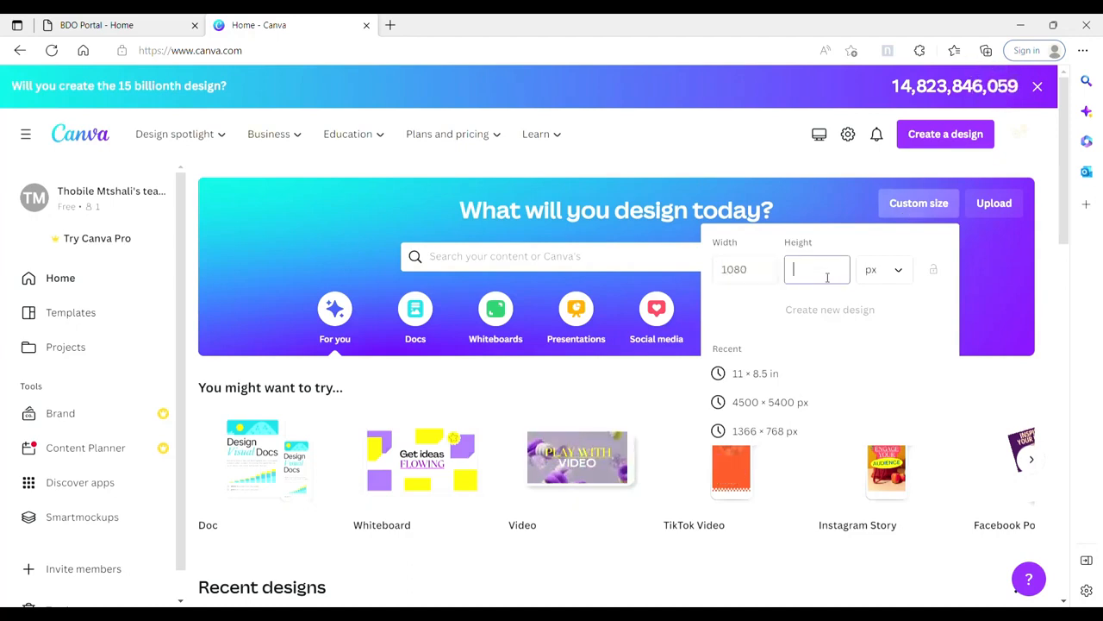
pyautogui.write('1080')
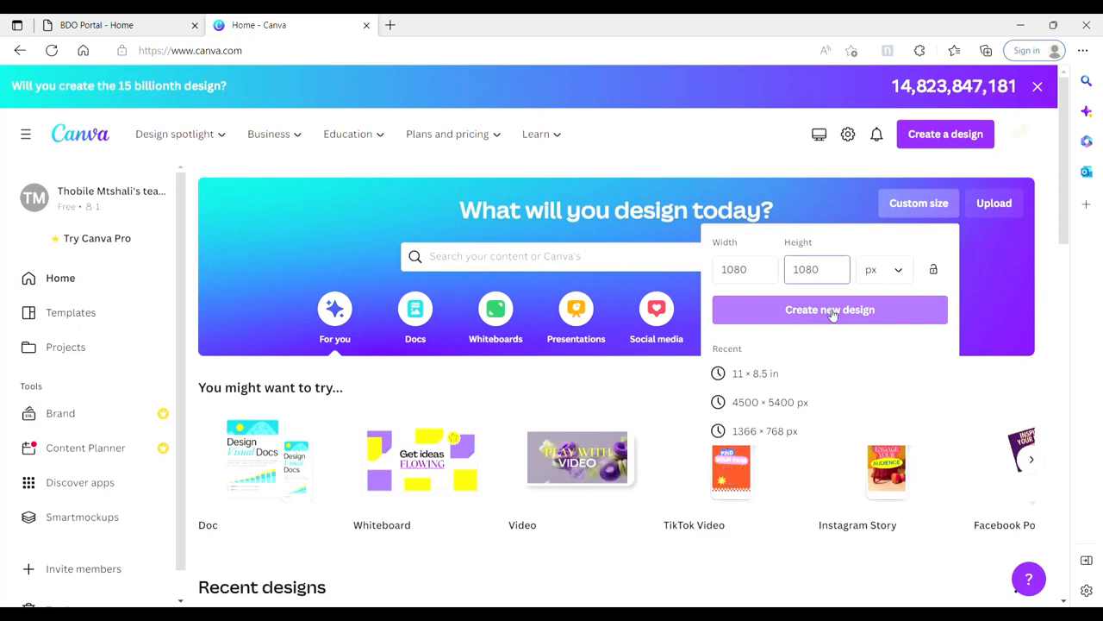
pyautogui.click(832, 312)
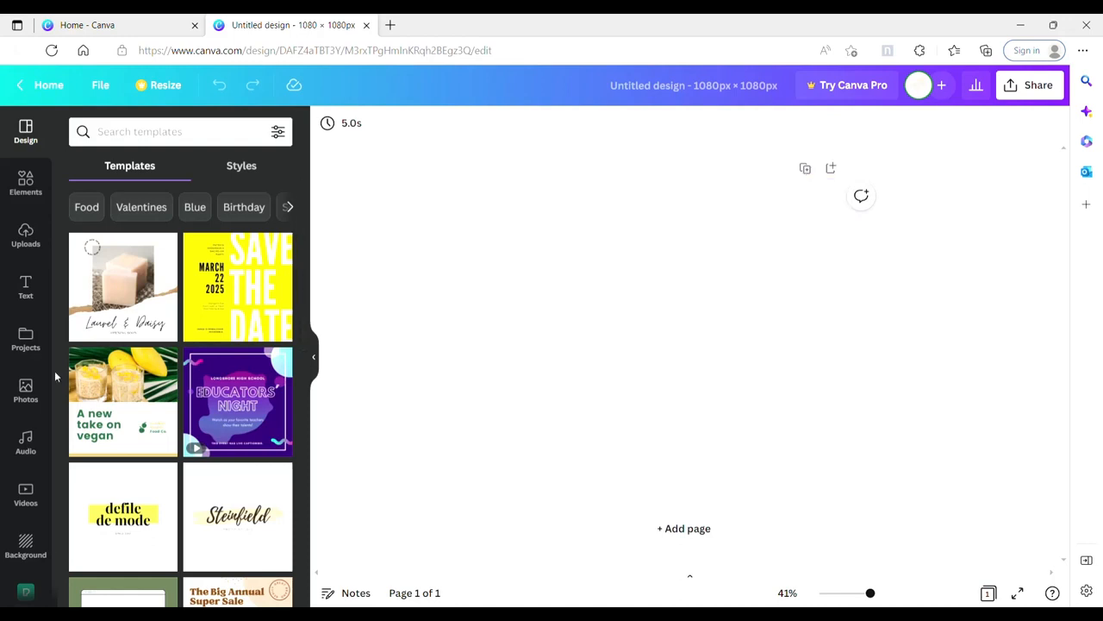
# Step: Search the photo library for "satin" and browse the satin fabric photos
pyautogui.click(35, 392)
pyautogui.click(168, 138)
pyautogui.write('satin')
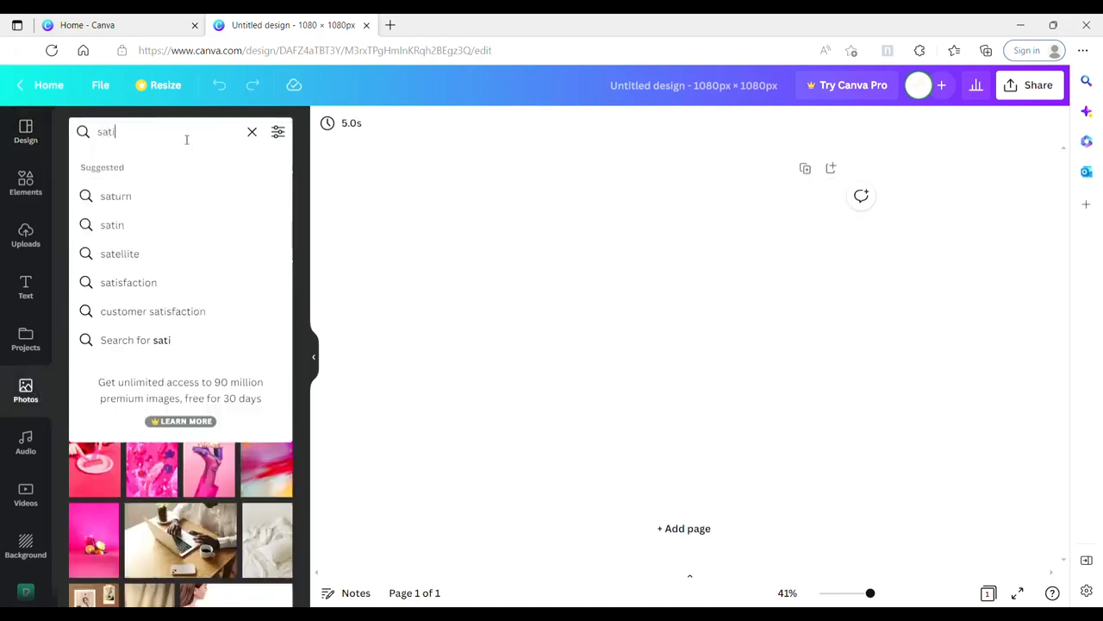
pyautogui.press('Return')
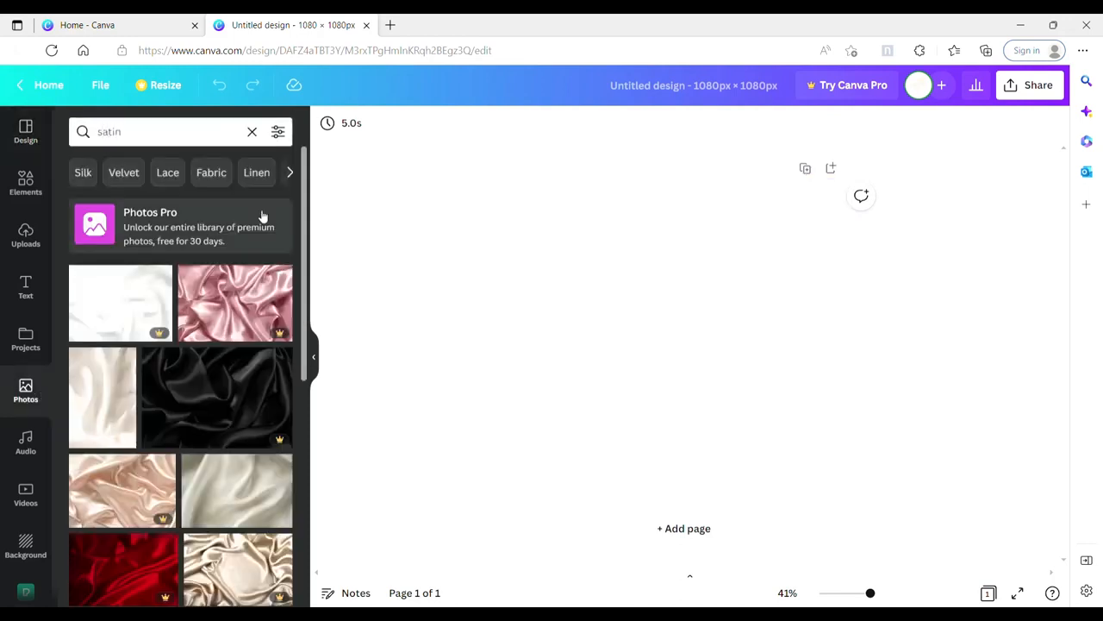
pyautogui.moveTo(303, 248); pyautogui.dragTo(305, 436)
# Step: Try the swirled navy satin photo on the page and delete it
pyautogui.click(239, 411)
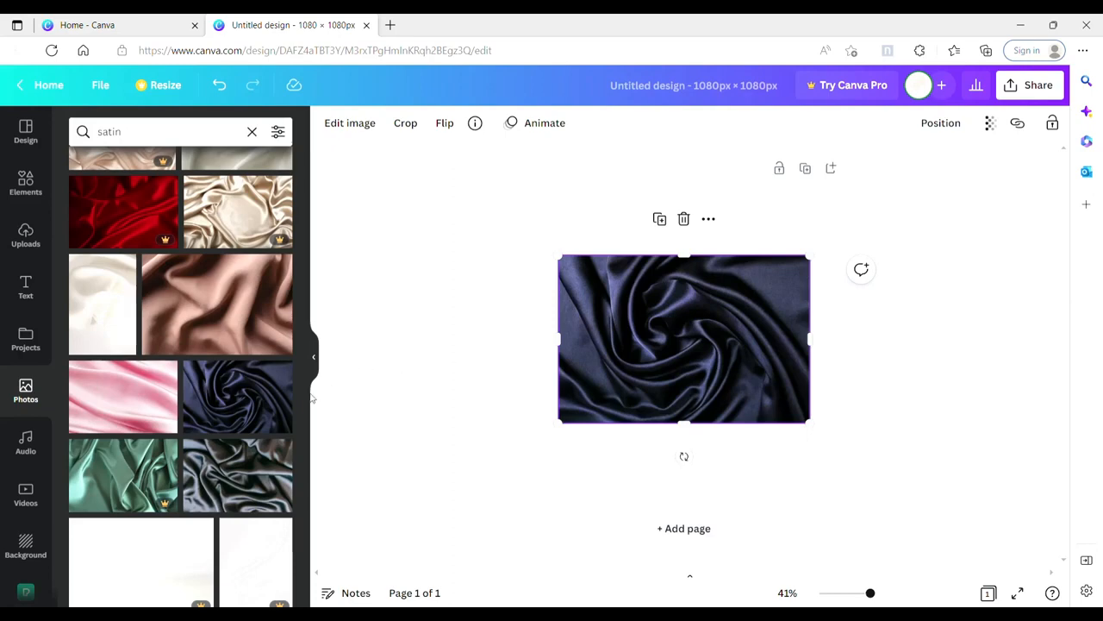
pyautogui.press('Delete')
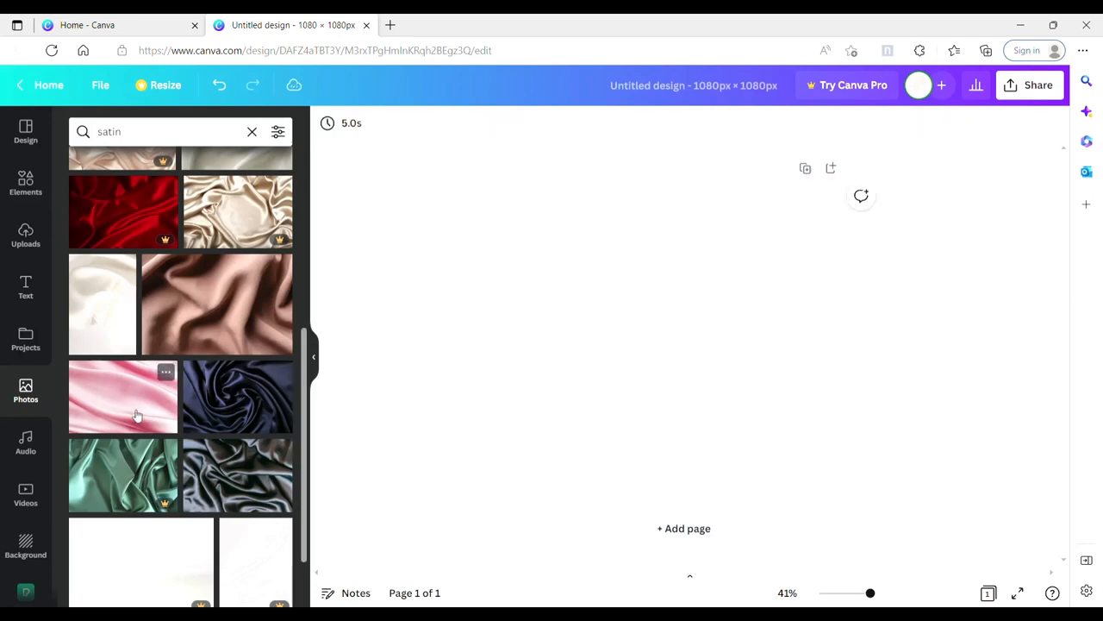
# Step: Add the pink satin photo to the page and enlarge it to fill the whole page as the background
pyautogui.click(136, 415)
pyautogui.moveTo(562, 257); pyautogui.dragTo(525, 235)
pyautogui.moveTo(813, 236); pyautogui.dragTo(858, 234)
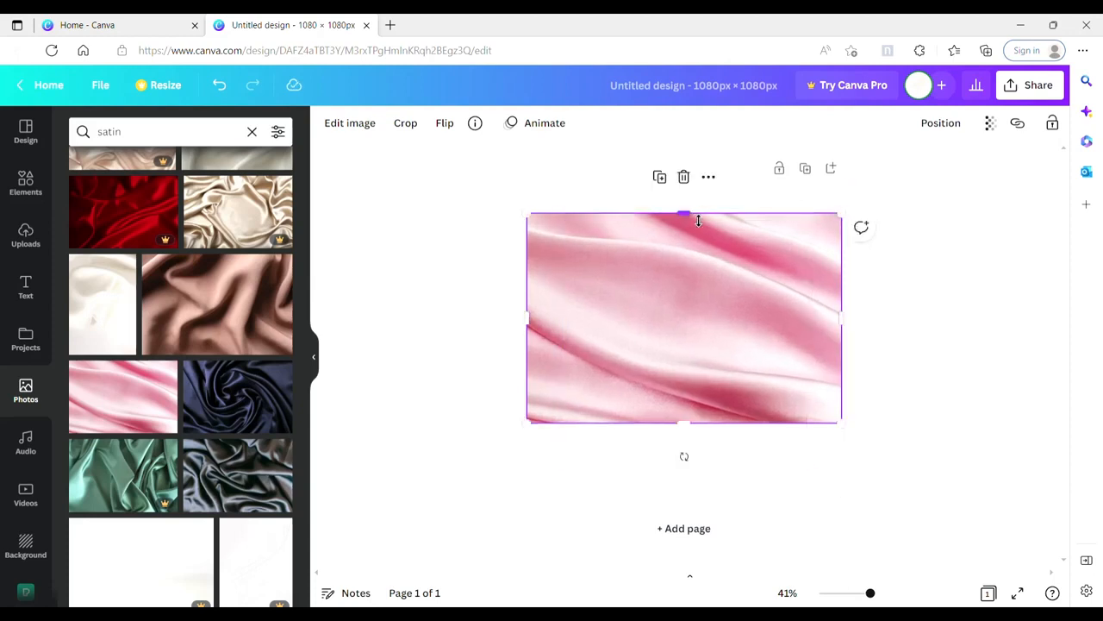
pyautogui.moveTo(684, 213); pyautogui.dragTo(683, 181)
pyautogui.moveTo(698, 432); pyautogui.dragTo(699, 500)
pyautogui.click(939, 388)
pyautogui.click(749, 353)
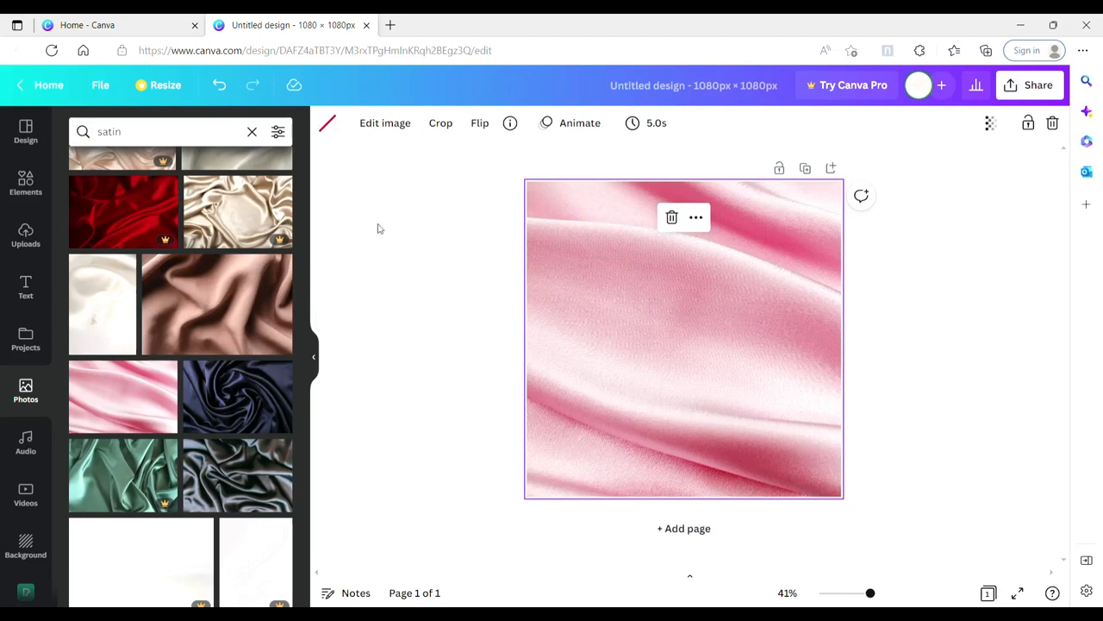
# Step: Add a square shape and stretch it on all sides, leaving an even margin of satin background around it
pyautogui.click(26, 183)
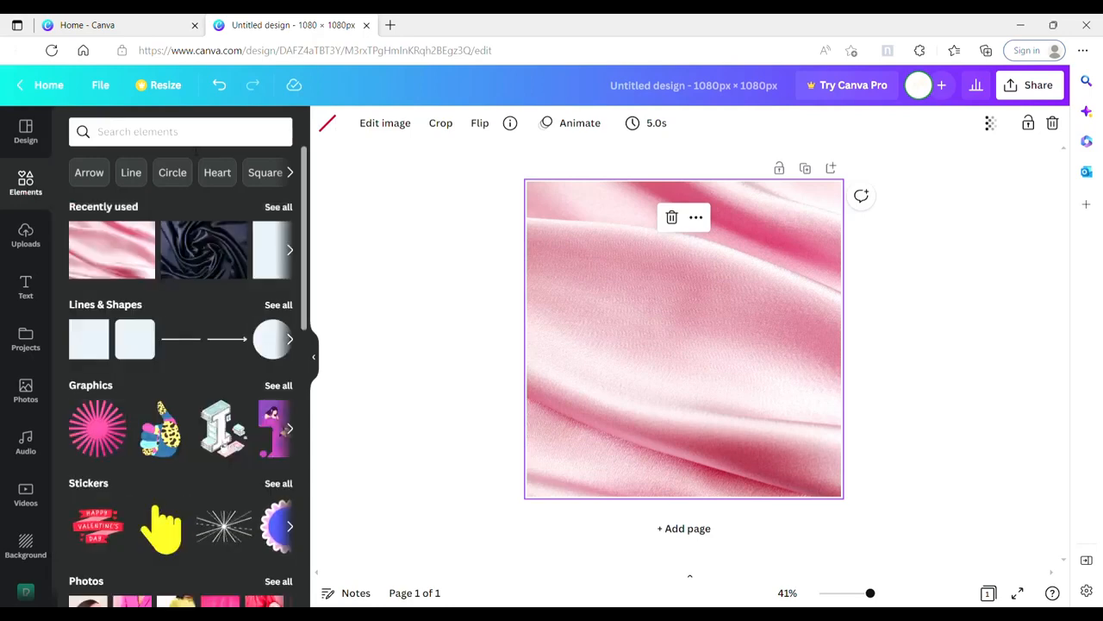
pyautogui.click(180, 136)
pyautogui.click(302, 135)
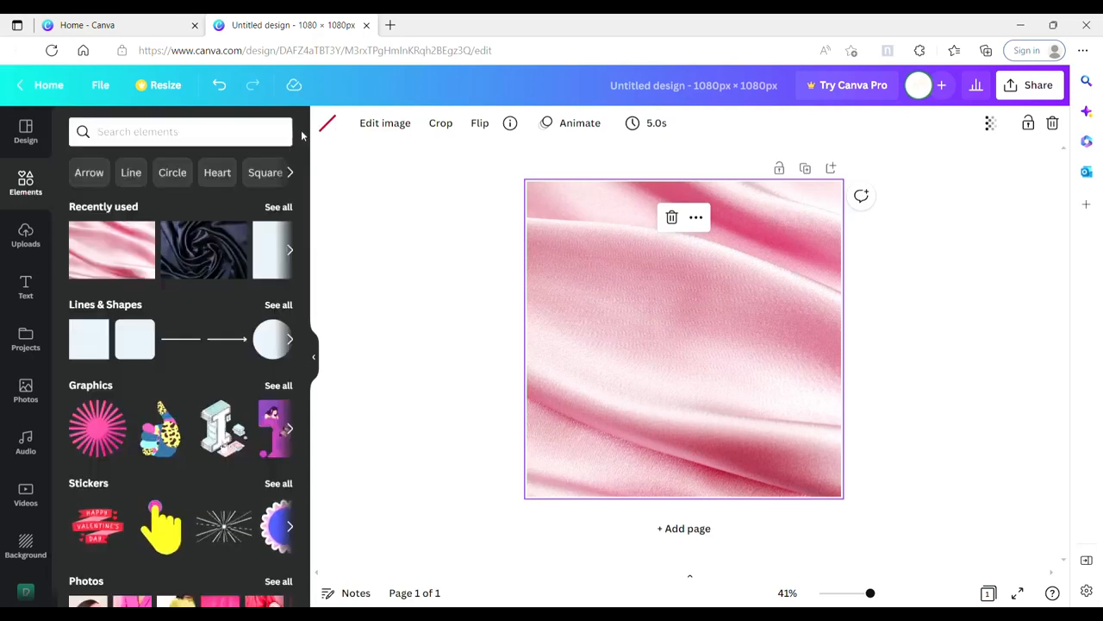
pyautogui.click(89, 338)
pyautogui.moveTo(682, 291); pyautogui.dragTo(683, 213)
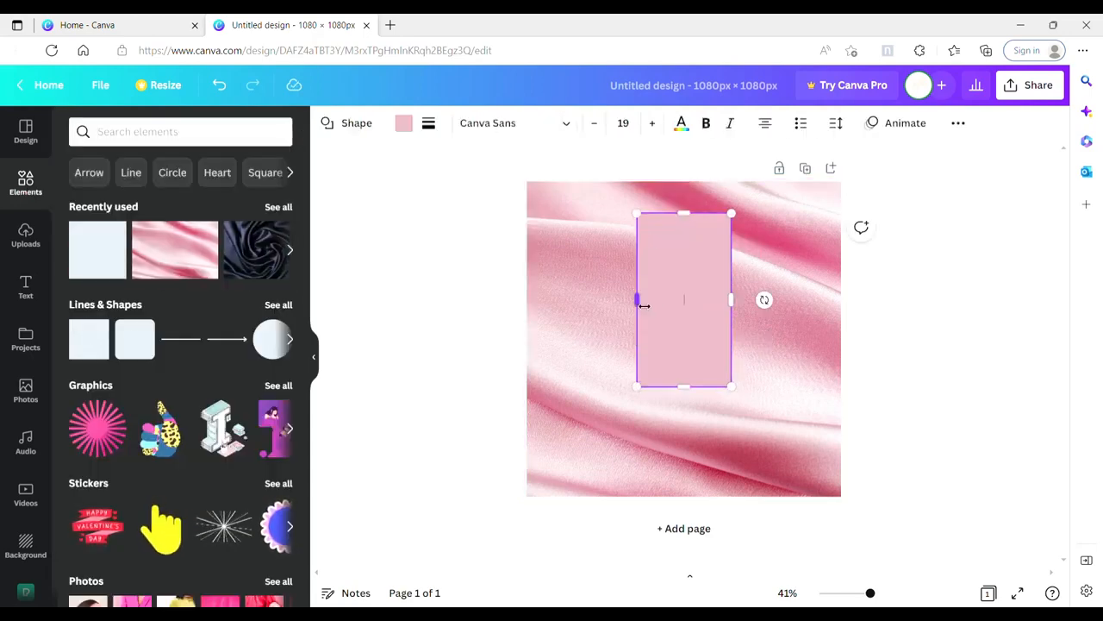
pyautogui.moveTo(644, 306); pyautogui.dragTo(564, 319)
pyautogui.moveTo(648, 388); pyautogui.dragTo(646, 466)
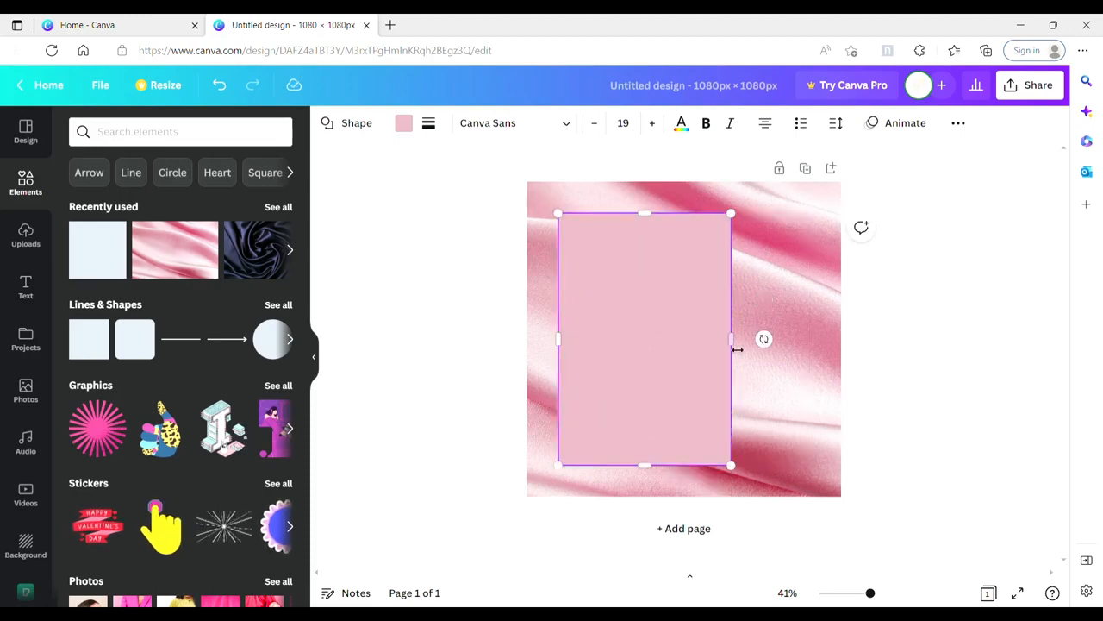
pyautogui.moveTo(737, 350); pyautogui.dragTo(811, 339)
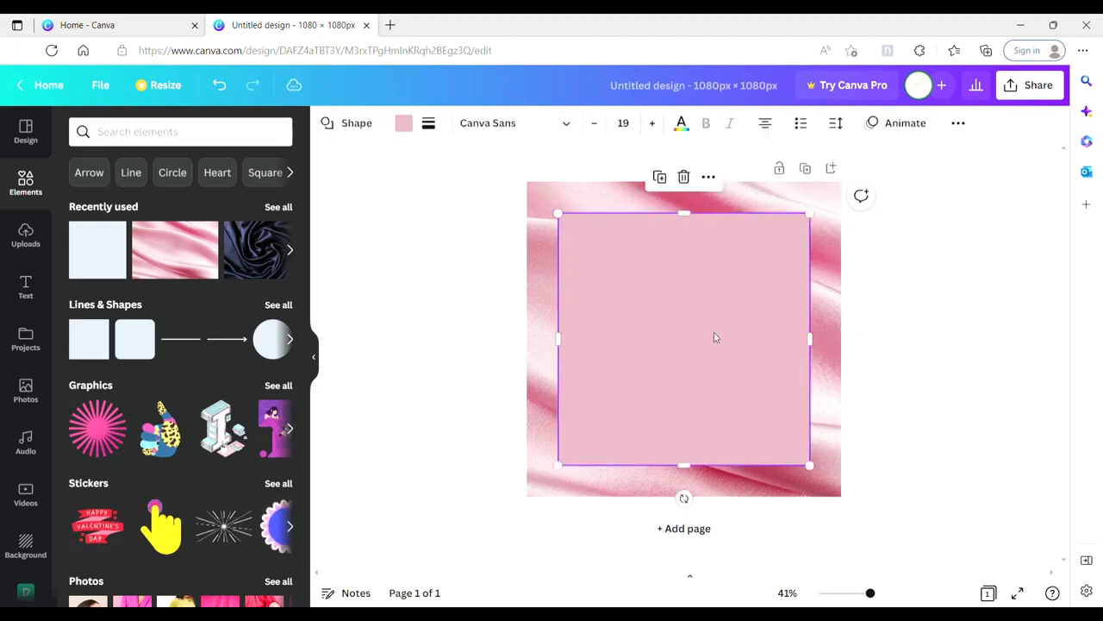
# Step: Fill the square with black and set its transparency to 50
pyautogui.click(405, 123)
pyautogui.click(161, 194)
pyautogui.click(958, 125)
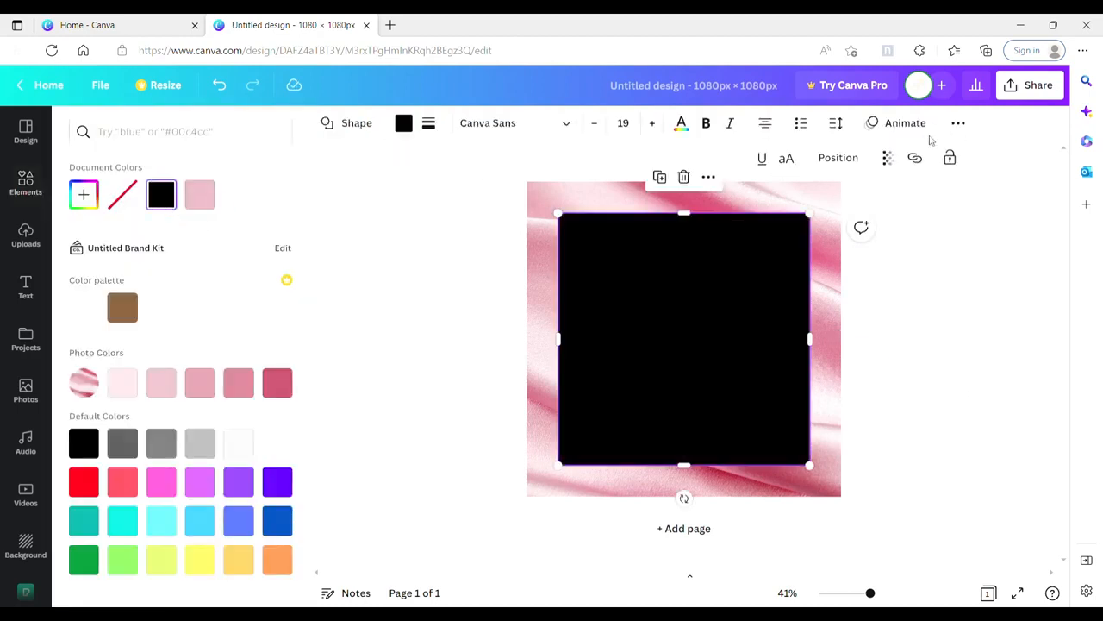
pyautogui.click(890, 159)
pyautogui.moveTo(886, 216); pyautogui.dragTo(825, 223)
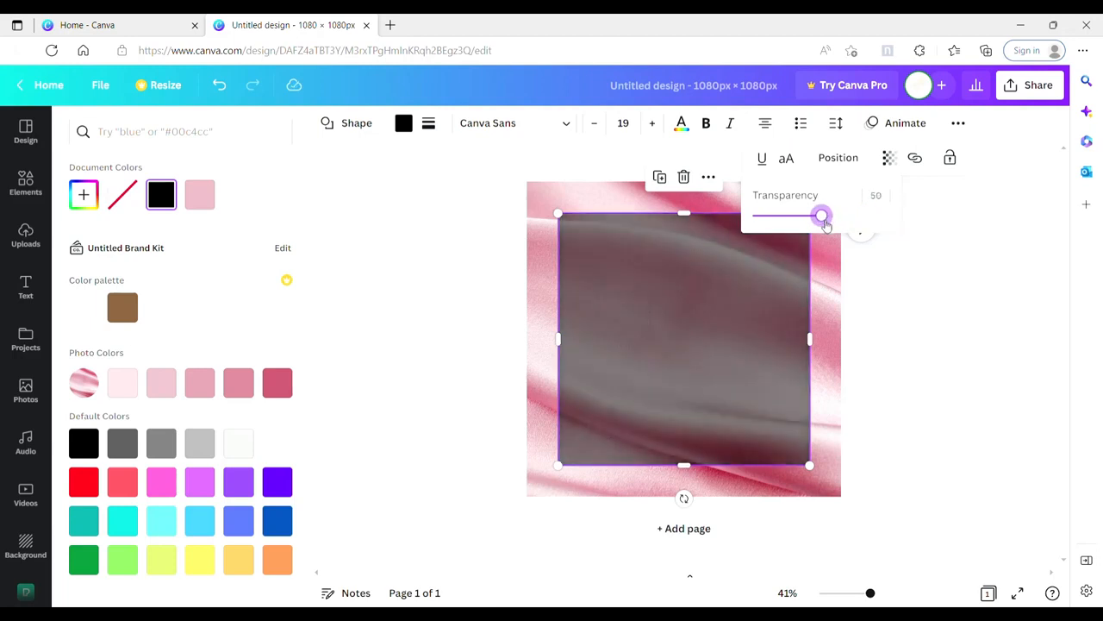
# Step: Fill the square with the light pink document color and set its transparency to 60
pyautogui.click(207, 197)
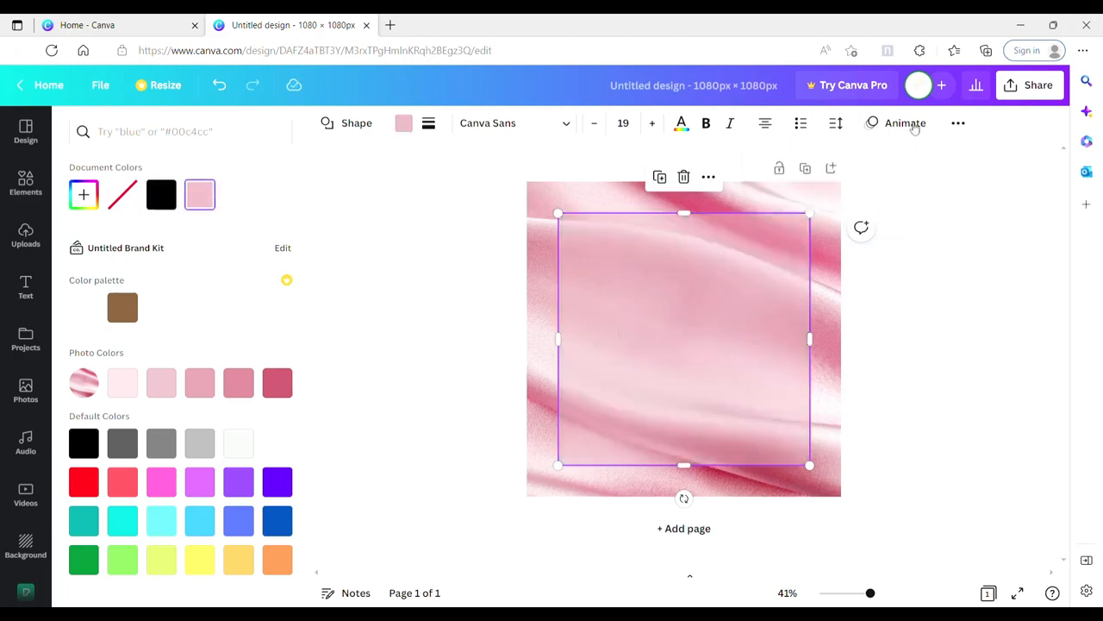
pyautogui.click(958, 123)
pyautogui.click(888, 158)
pyautogui.moveTo(827, 217)
pyautogui.mouseDown()
pyautogui.moveTo(856, 217)
pyautogui.moveTo(811, 215)
pyautogui.moveTo(838, 221)
pyautogui.mouseUp()
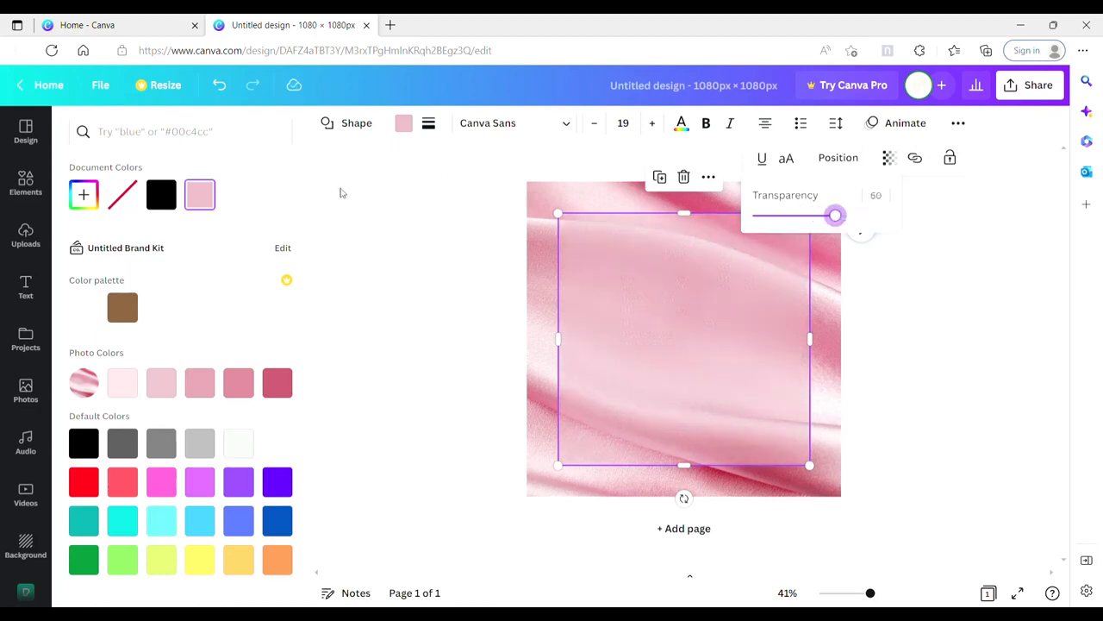
# Step: Change the square's fill back to black and leave the background photo's crop unchanged
pyautogui.click(163, 197)
pyautogui.doubleClick(767, 203)
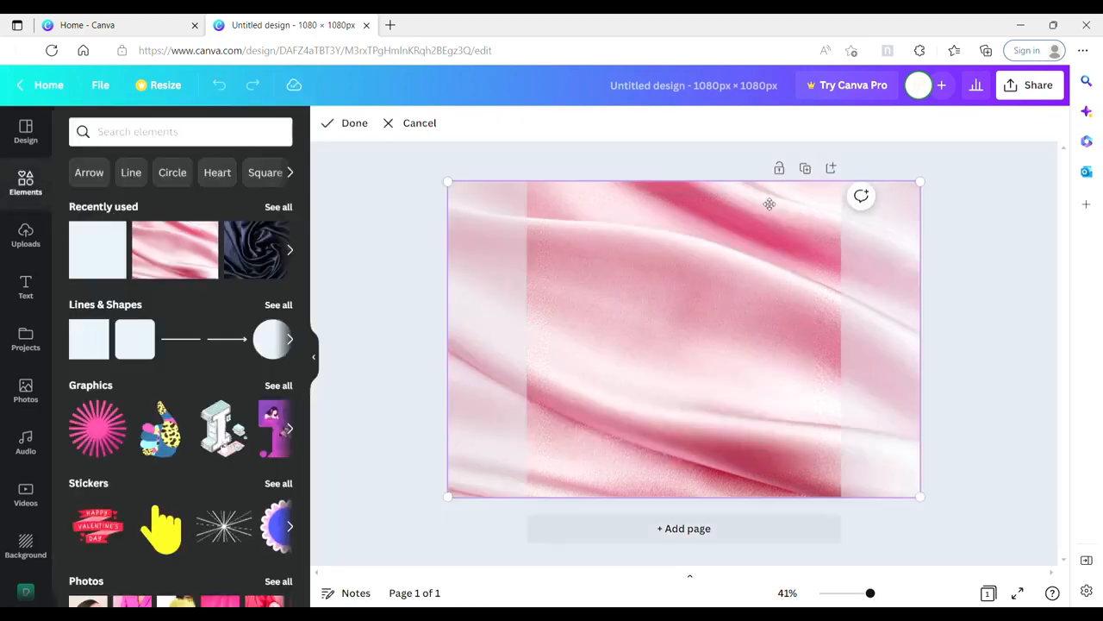
pyautogui.click(1064, 331)
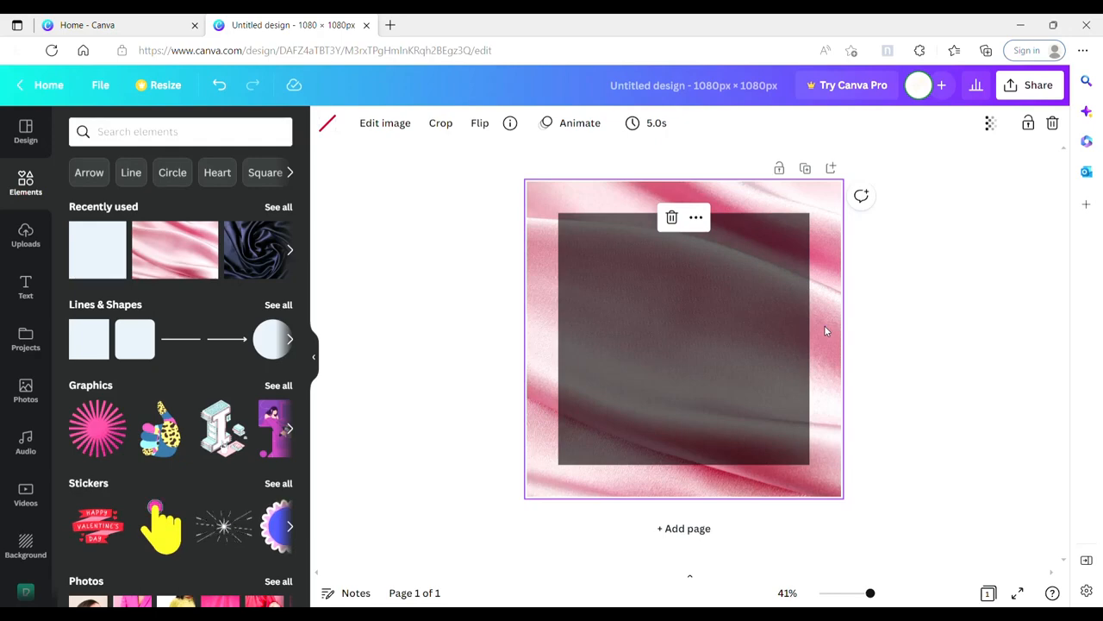
# Step: Try gray and several pink fills on the square, settling on the darkest pink of the photo colors
pyautogui.click(784, 319)
pyautogui.click(403, 123)
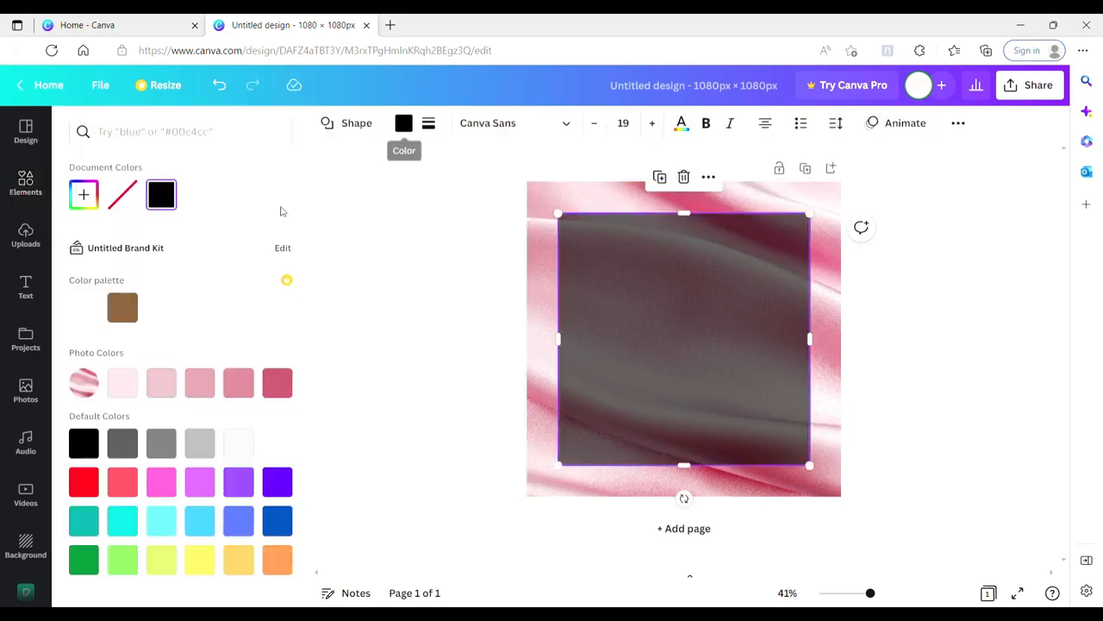
pyautogui.click(125, 449)
pyautogui.click(201, 383)
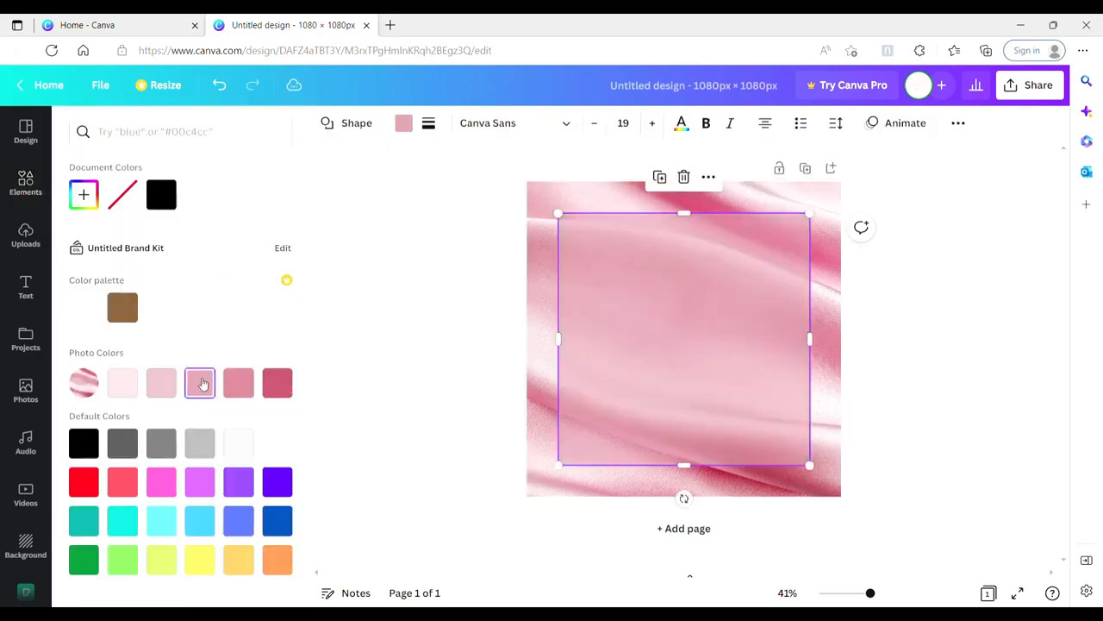
pyautogui.click(161, 383)
pyautogui.click(278, 383)
pyautogui.click(897, 345)
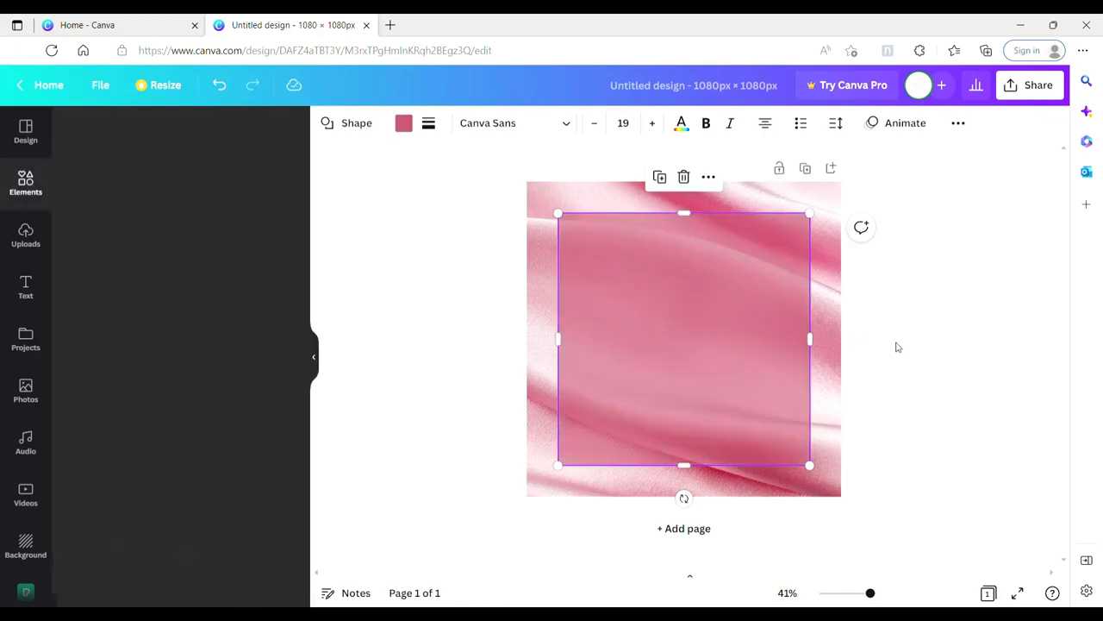
pyautogui.click(811, 325)
pyautogui.click(769, 326)
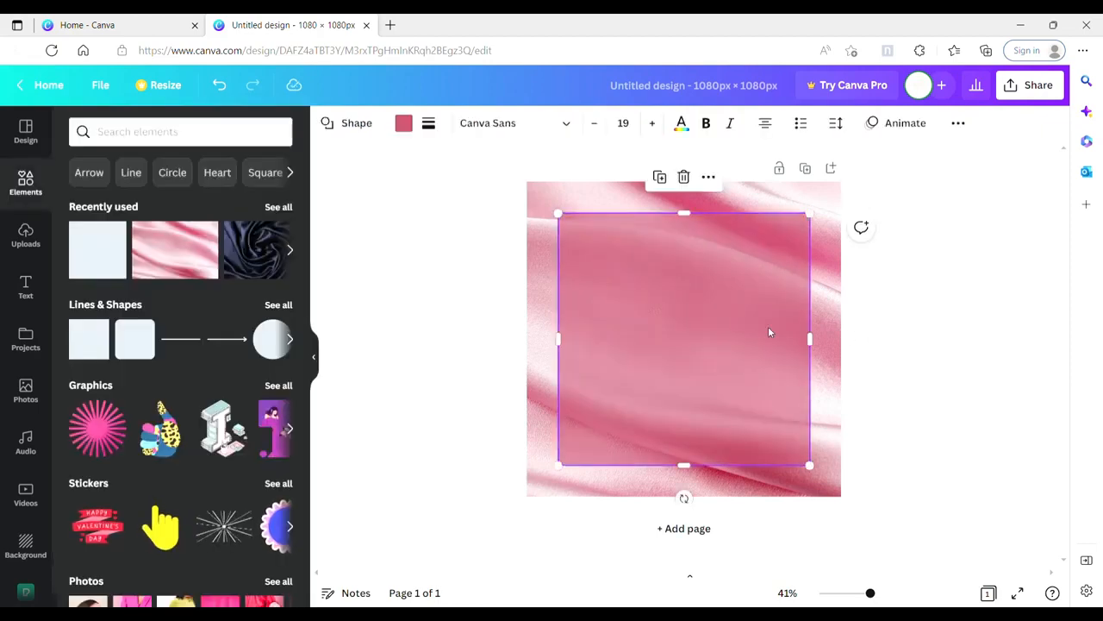
pyautogui.click(763, 200)
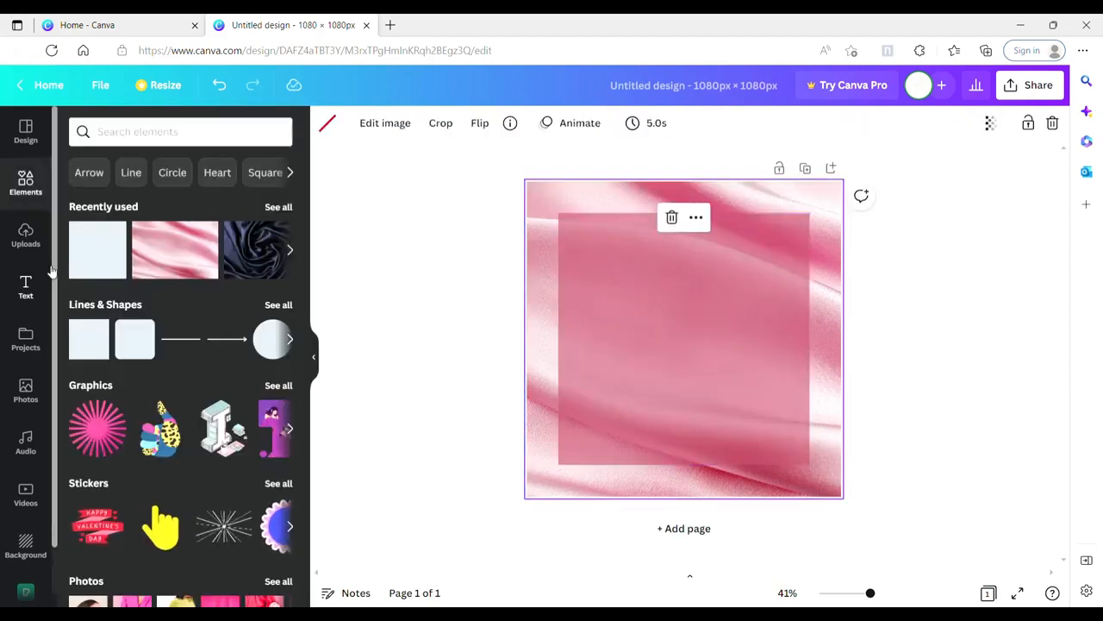
# Step: Add the recently used "CAP'N ROBBY" text combination to the page
pyautogui.click(26, 288)
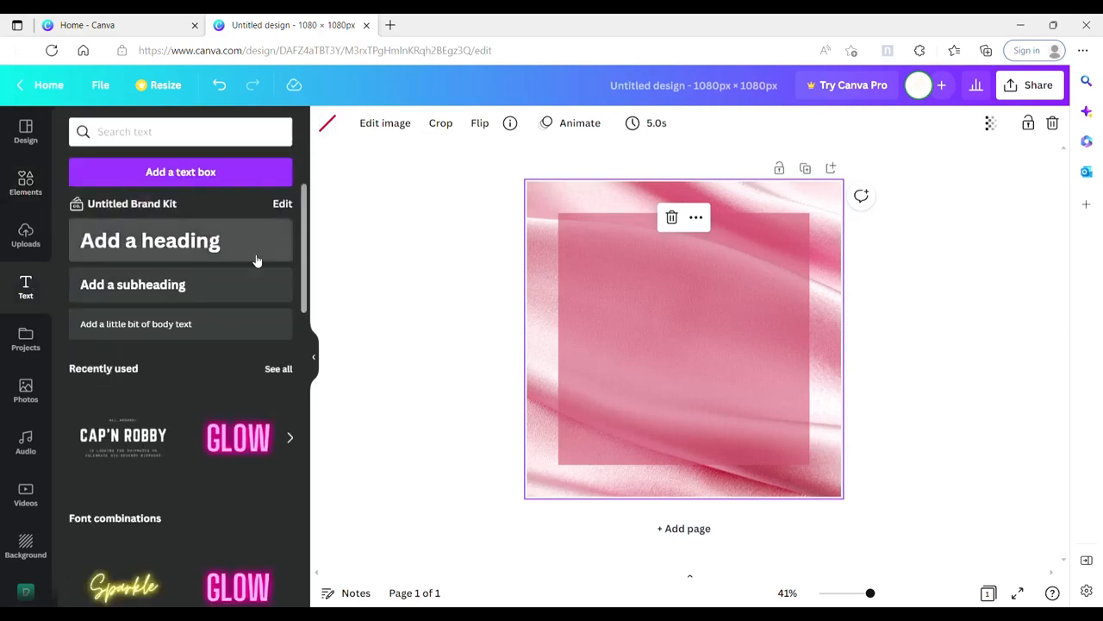
pyautogui.moveTo(305, 250)
pyautogui.mouseDown()
pyautogui.moveTo(307, 278)
pyautogui.moveTo(307, 267)
pyautogui.mouseUp()
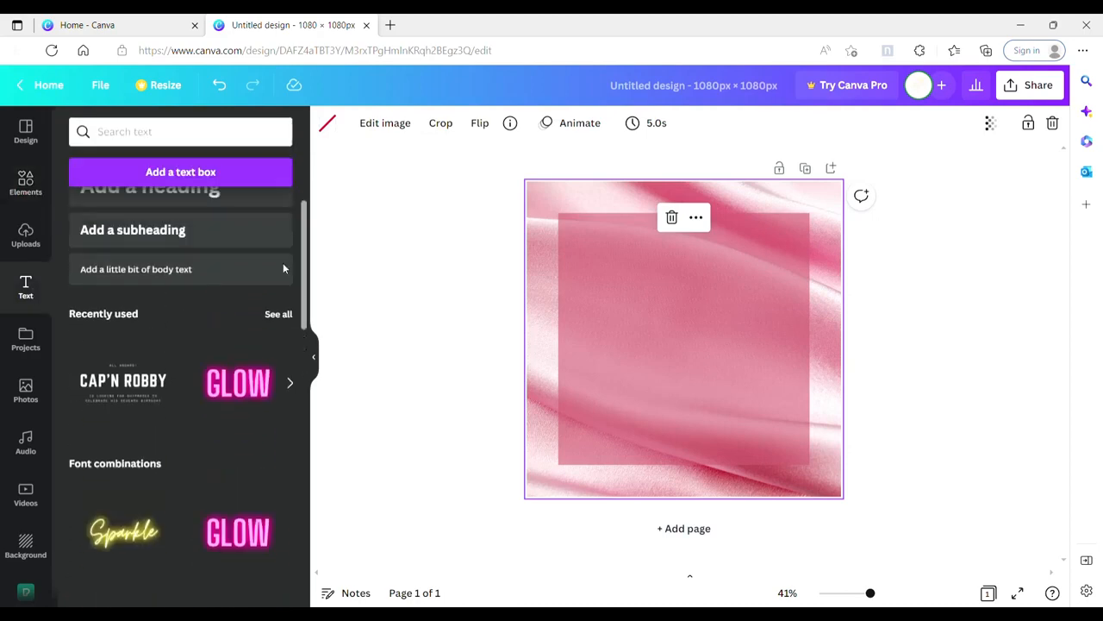
pyautogui.click(137, 389)
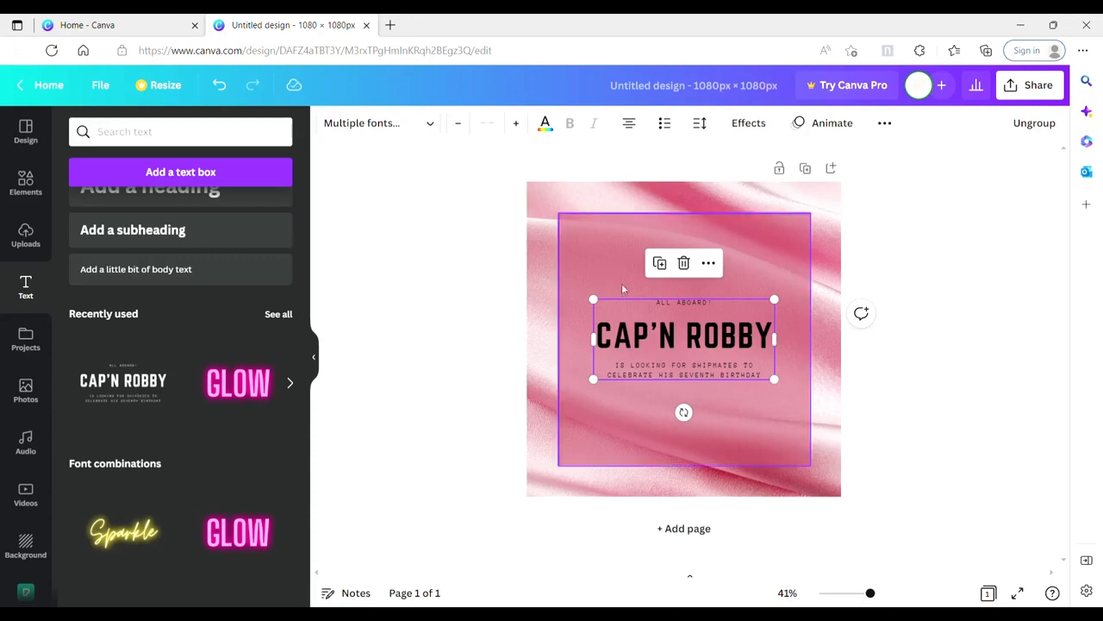
# Step: Undo the accidental move and lock the translucent pink square in place
pyautogui.click(803, 273)
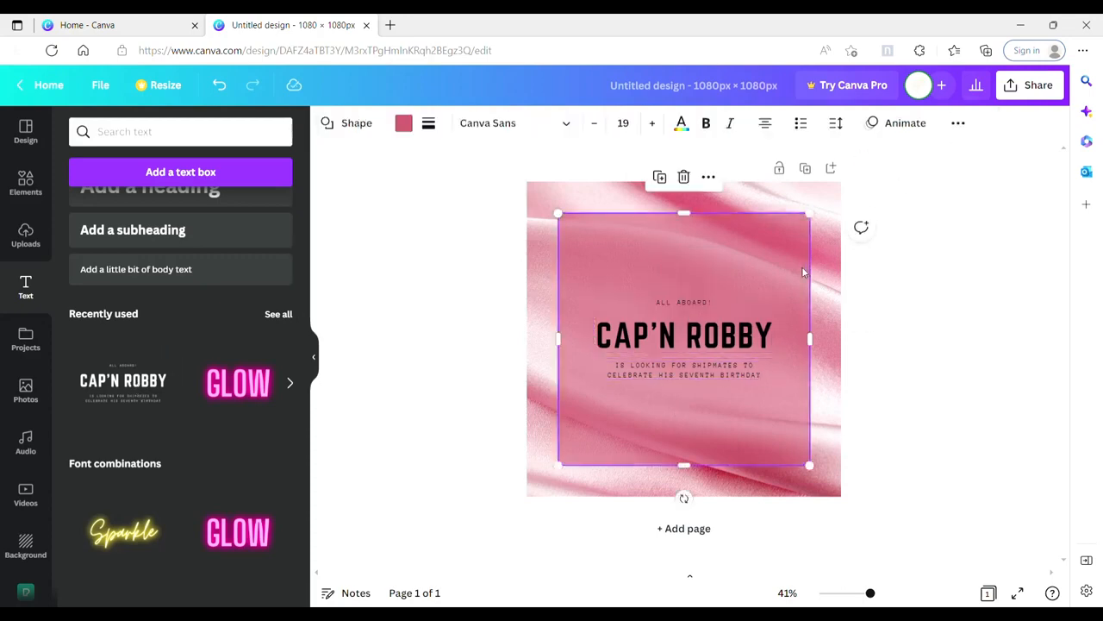
pyautogui.moveTo(696, 338); pyautogui.dragTo(708, 265)
pyautogui.hotkey('ctrl', 'z')
pyautogui.click(958, 123)
pyautogui.click(953, 166)
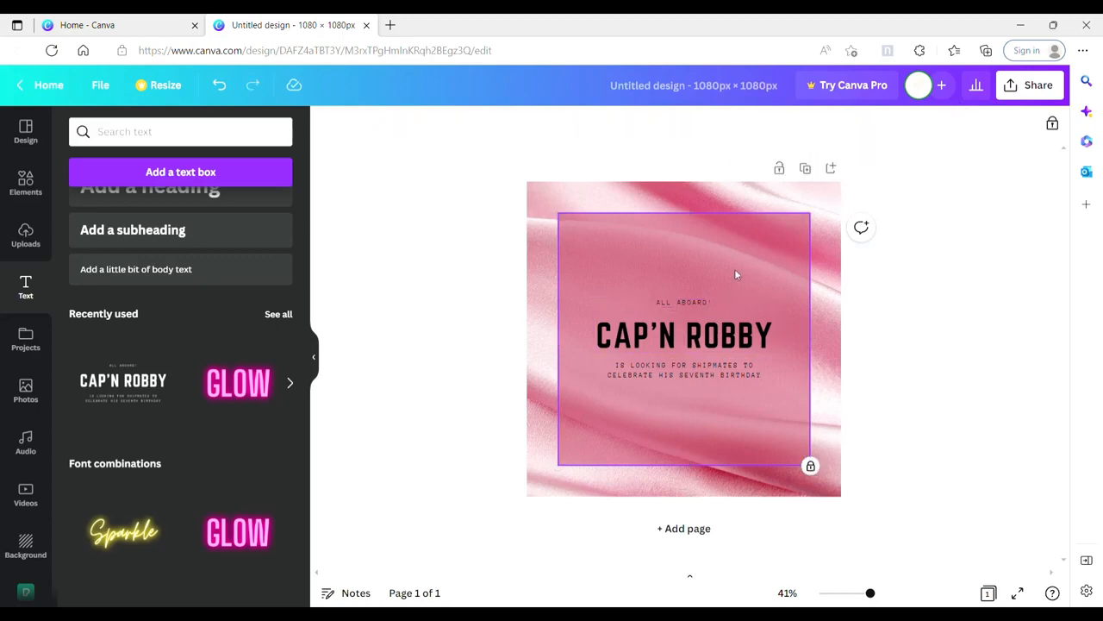
# Step: Move the "CAP'N ROBBY" heading to the upper part of the square and replace its text with "STRAIGHT HAIR"
pyautogui.moveTo(732, 337); pyautogui.dragTo(730, 249)
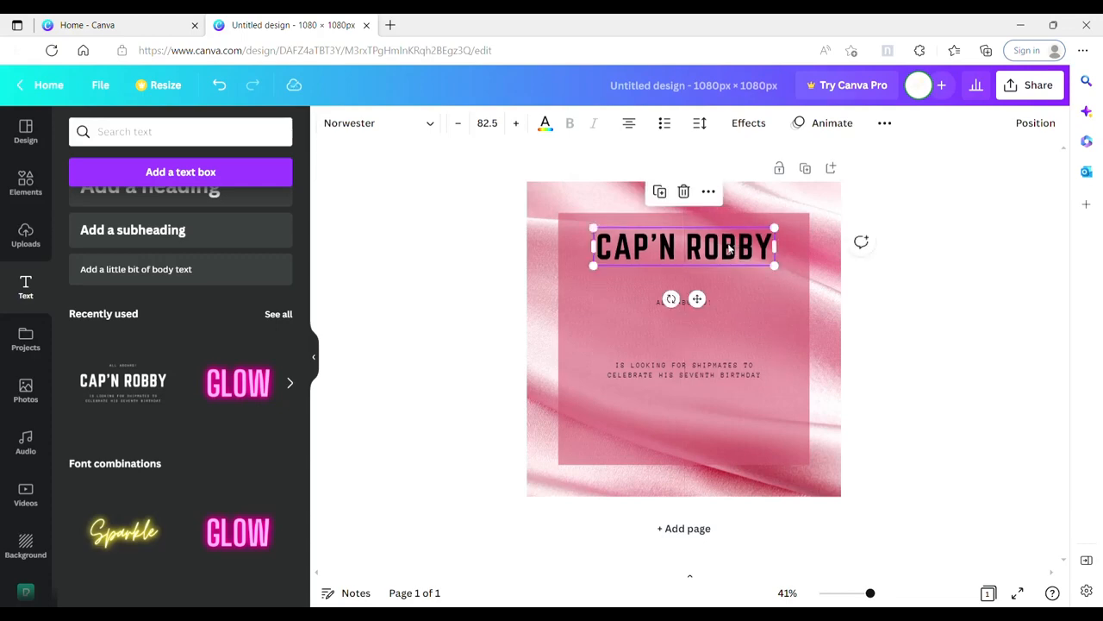
pyautogui.doubleClick(730, 249)
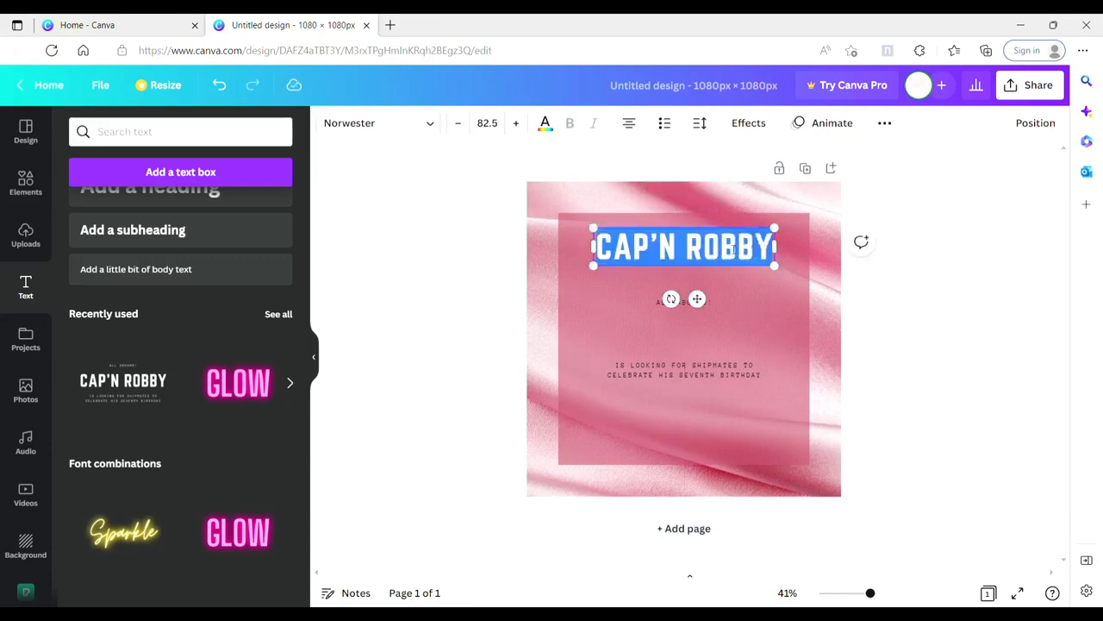
pyautogui.write('STRAIGHT HAIR')
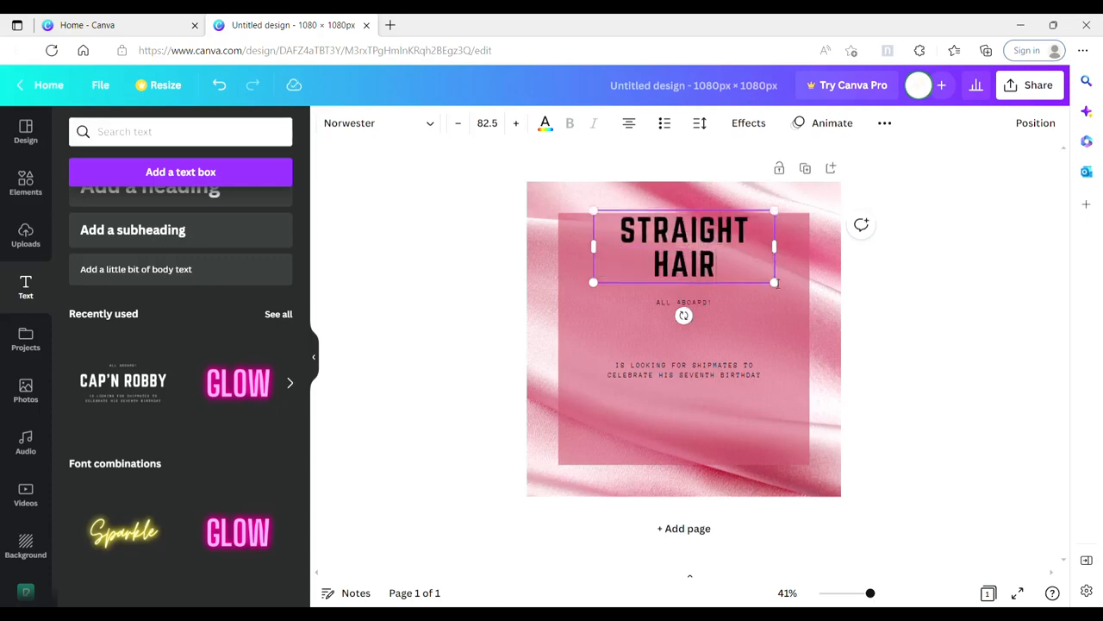
# Step: Shrink the "STRAIGHT HAIR" heading to font size 49.2 on one line and shift it right within the square
pyautogui.moveTo(776, 283); pyautogui.dragTo(731, 235)
pyautogui.moveTo(681, 281); pyautogui.dragTo(723, 295)
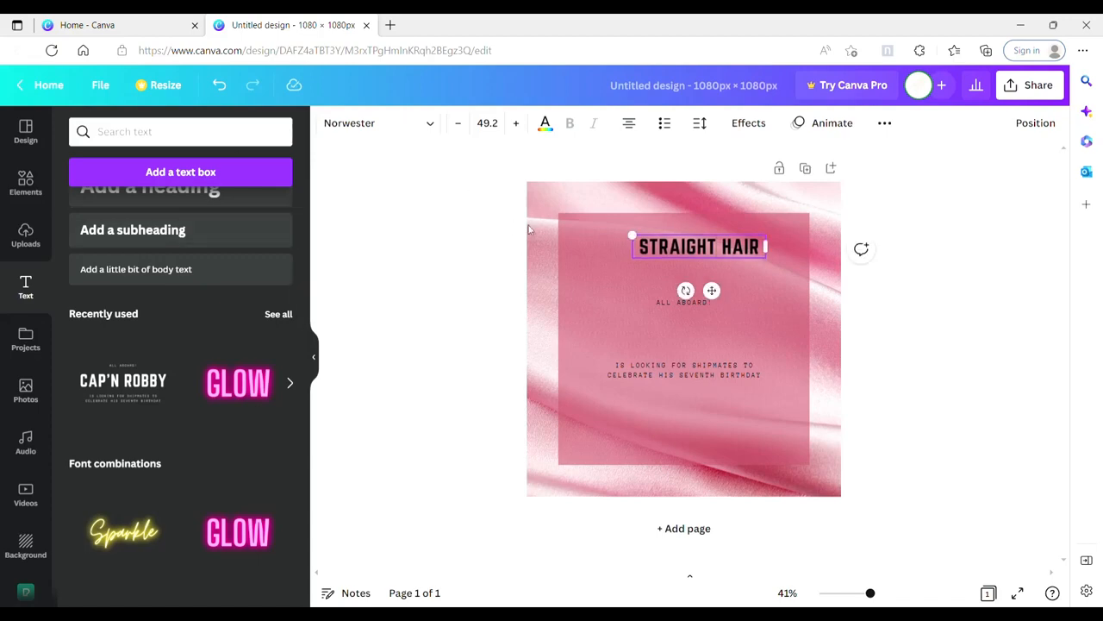
pyautogui.click(570, 239)
# Step: Search the elements for "hair salon" and show all matching graphics
pyautogui.click(36, 194)
pyautogui.click(157, 139)
pyautogui.write('hair salon')
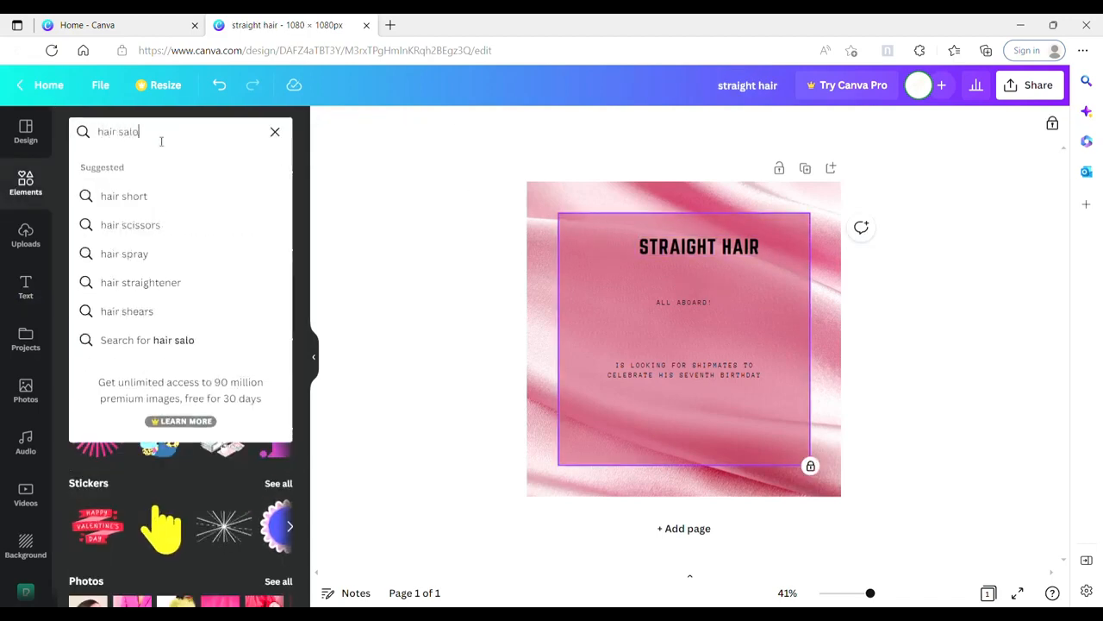
pyautogui.press('Return')
pyautogui.click(278, 339)
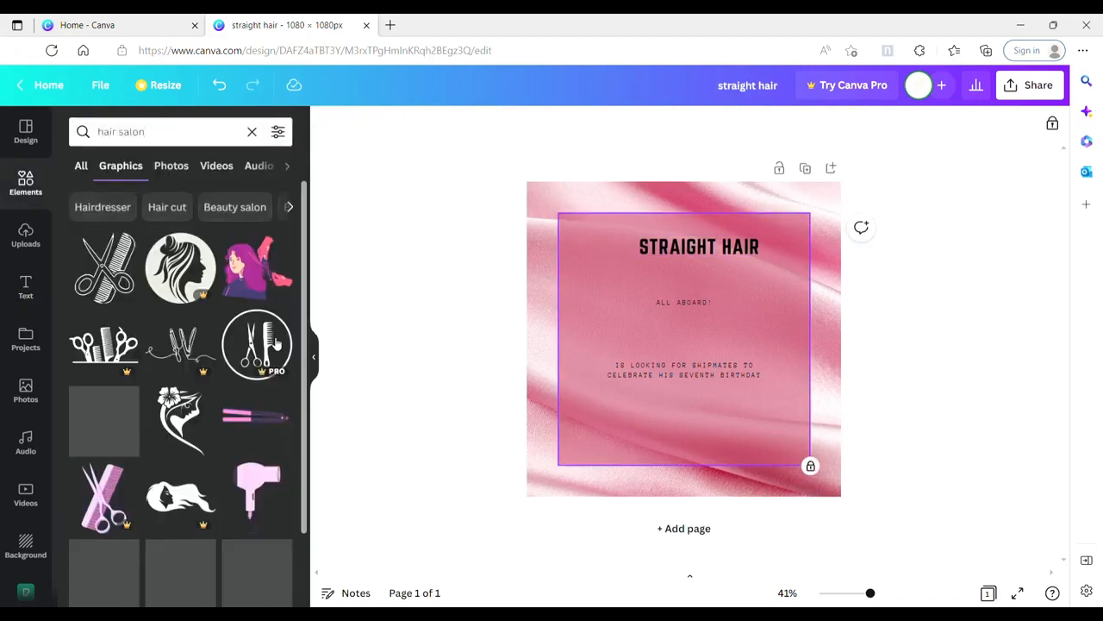
# Step: Add the line-art woman's head graphic, place it small to the left of the heading, and flip it horizontally
pyautogui.scroll(-3, 309, 360)
pyautogui.scroll(-3, 309, 361)
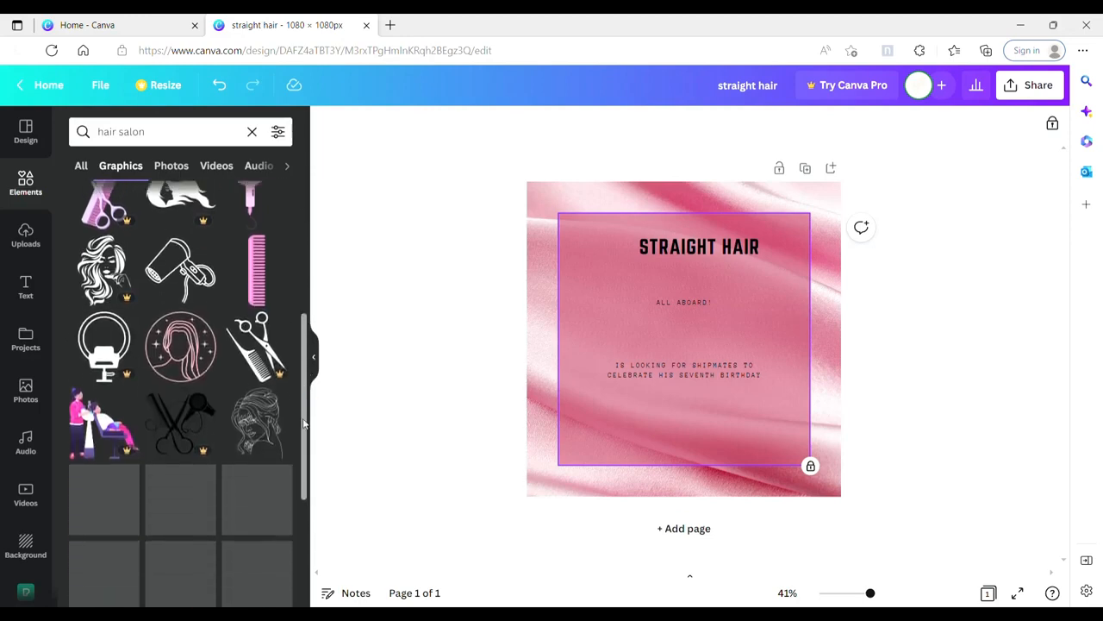
pyautogui.moveTo(303, 444); pyautogui.dragTo(313, 465)
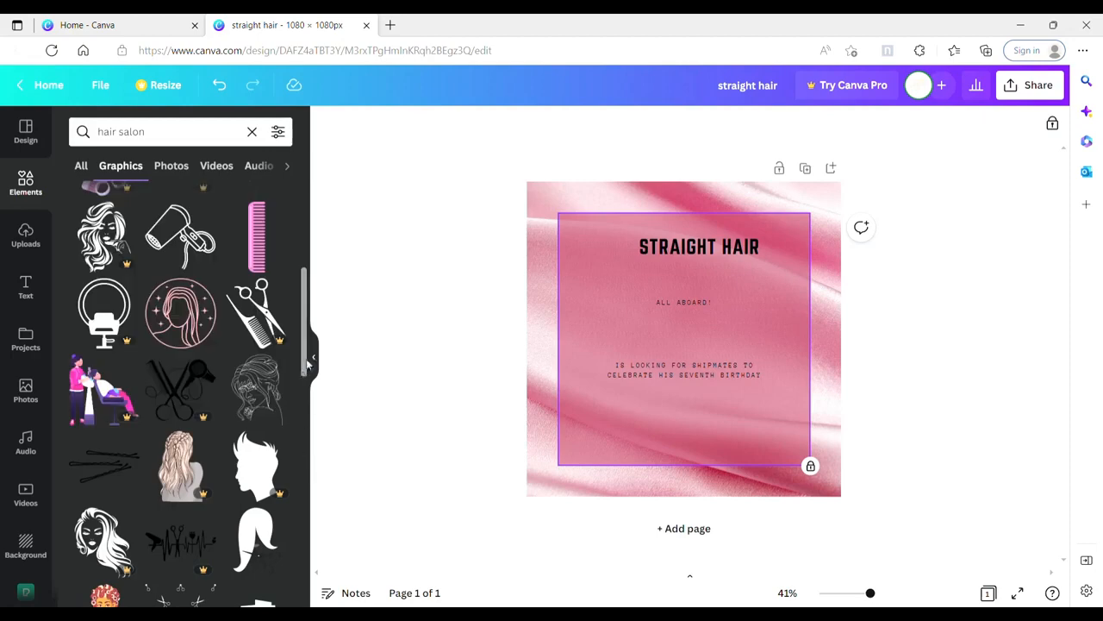
pyautogui.click(274, 365)
pyautogui.moveTo(732, 276); pyautogui.dragTo(620, 247)
pyautogui.click(444, 122)
pyautogui.click(480, 159)
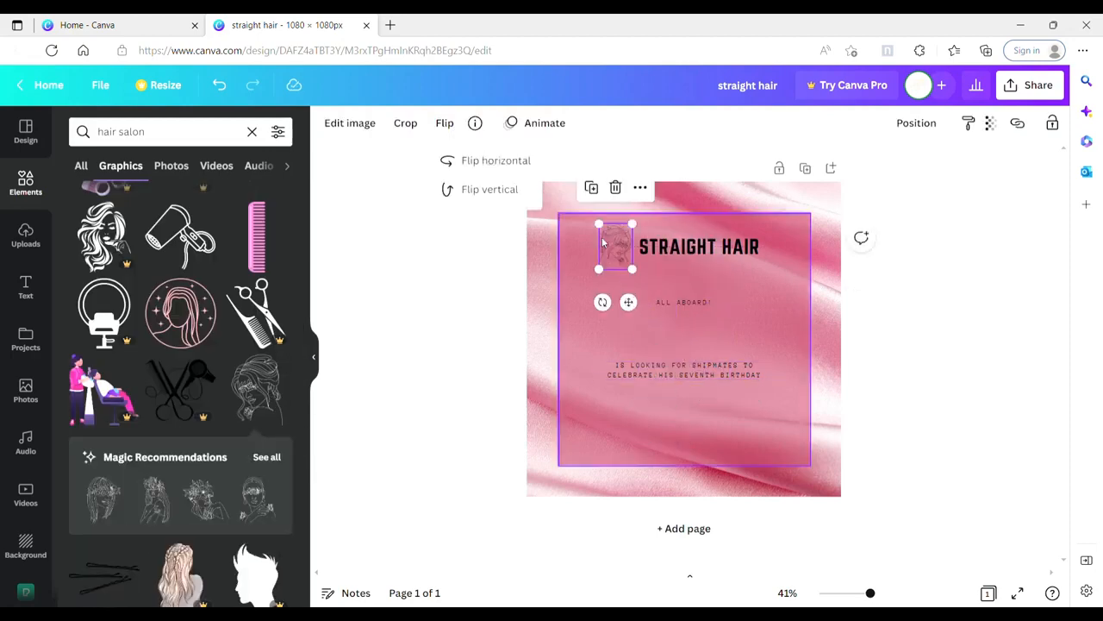
# Step: Enlarge the "STRAIGHT HAIR" heading to font size 52.2 and place it just right of the woman graphic
pyautogui.click(679, 263)
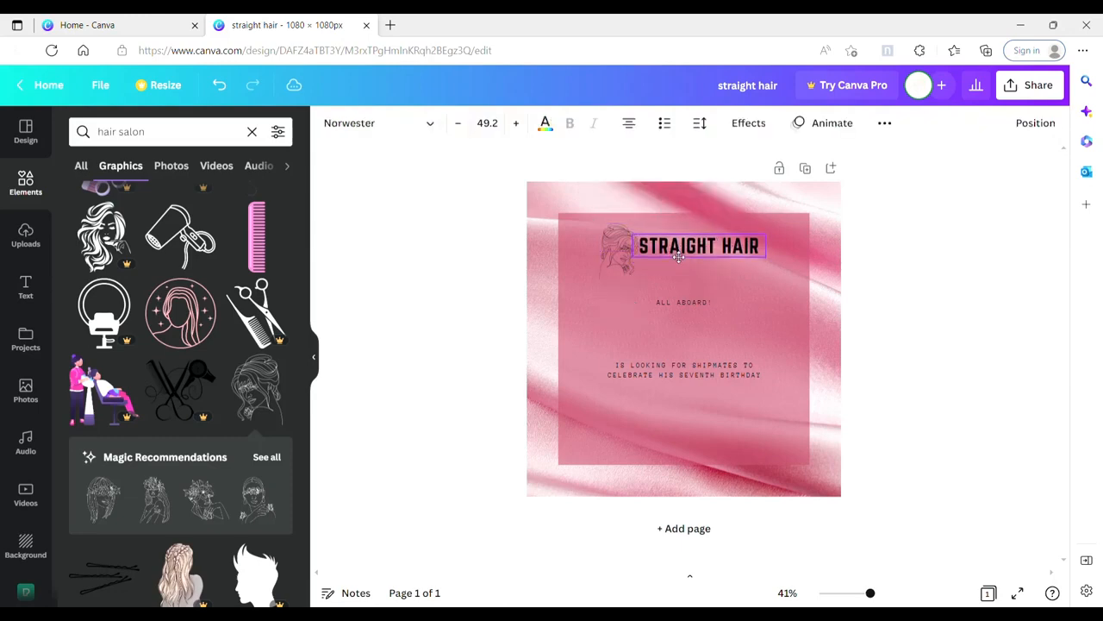
pyautogui.click(516, 124)
pyautogui.click(516, 123)
pyautogui.click(517, 123)
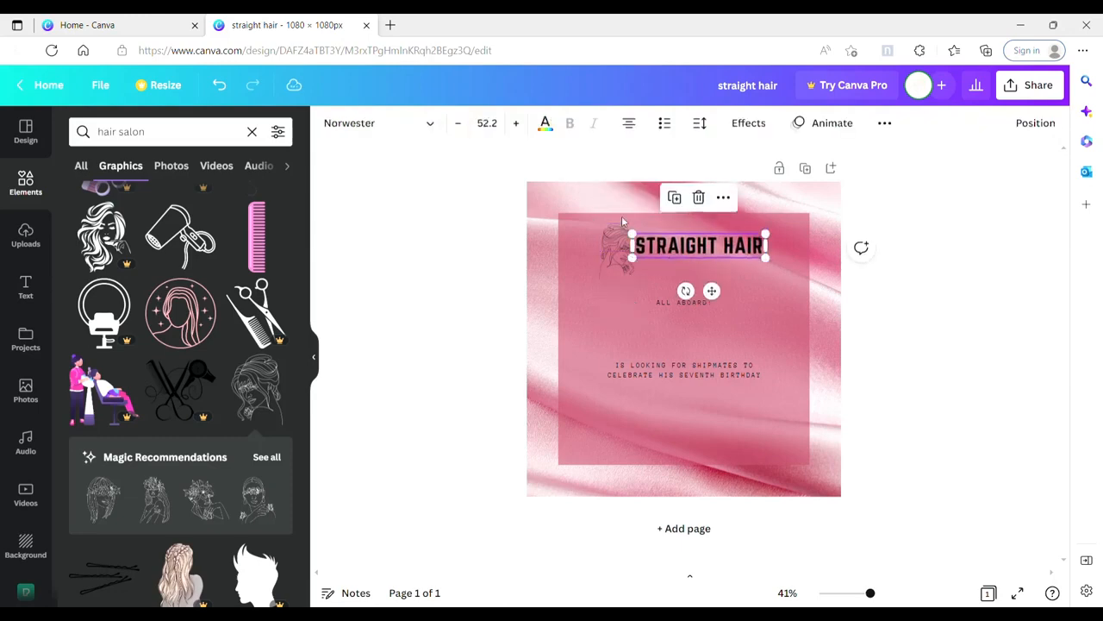
# Step: Move the "ALL ABOARD!" line directly under the heading and replace it with "YOUR SLOGAN GOES HERE"
pyautogui.click(724, 303)
pyautogui.moveTo(724, 303); pyautogui.dragTo(727, 266)
pyautogui.click(726, 269)
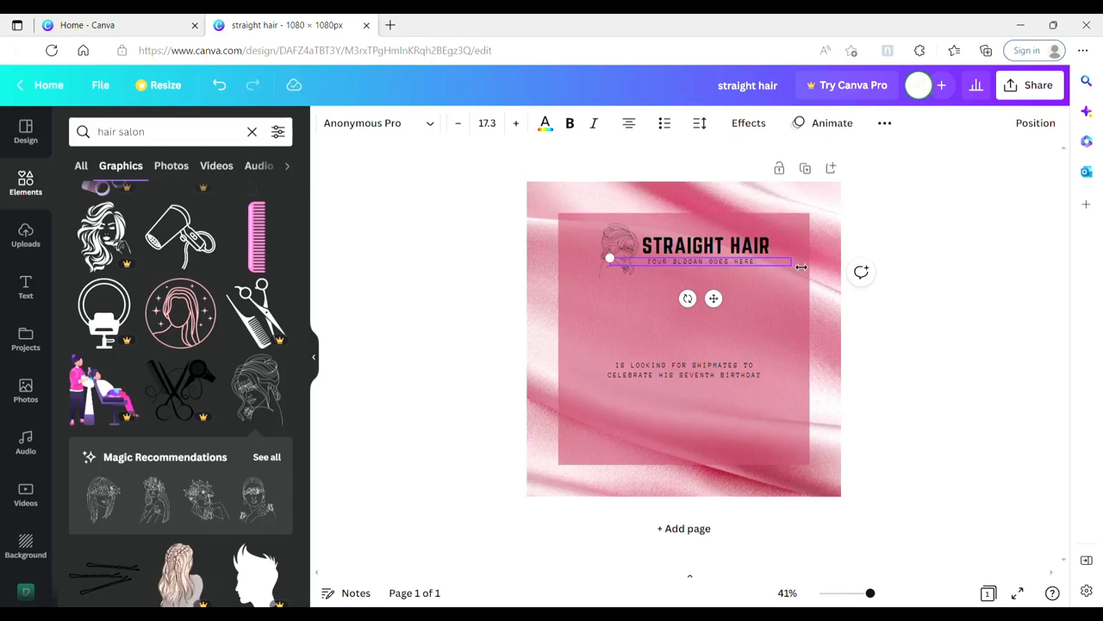
# Step: Narrow the slogan's text box to fit its words and center it beneath the "STRAIGHT HAIR" heading
pyautogui.moveTo(800, 267); pyautogui.dragTo(735, 270)
pyautogui.moveTo(685, 303); pyautogui.dragTo(724, 308)
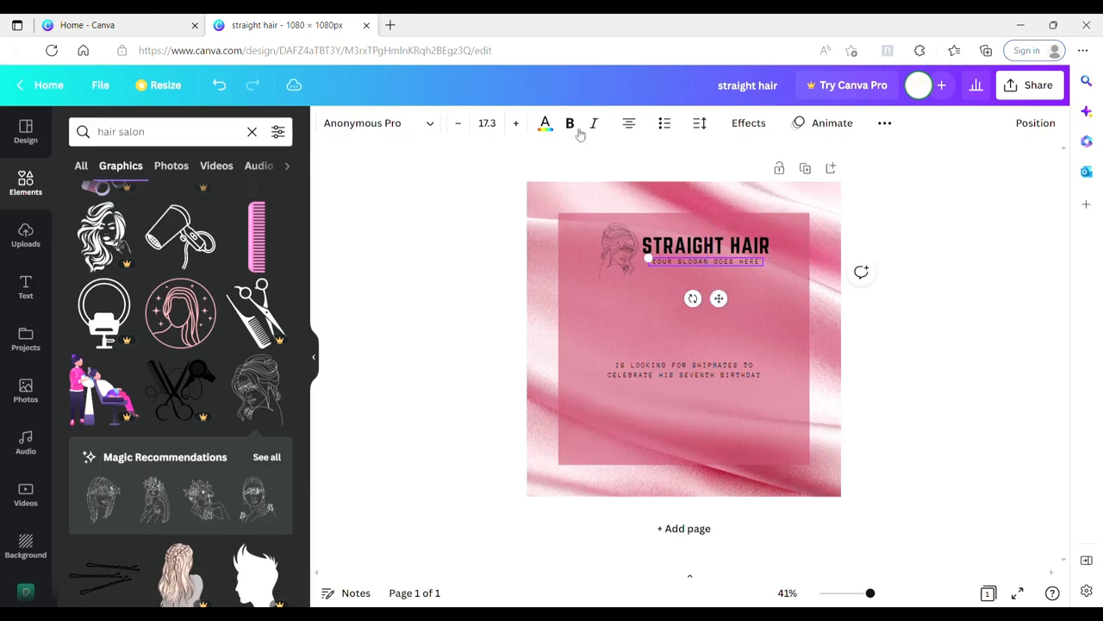
pyautogui.click(690, 316)
pyautogui.doubleClick(717, 263)
pyautogui.click(640, 316)
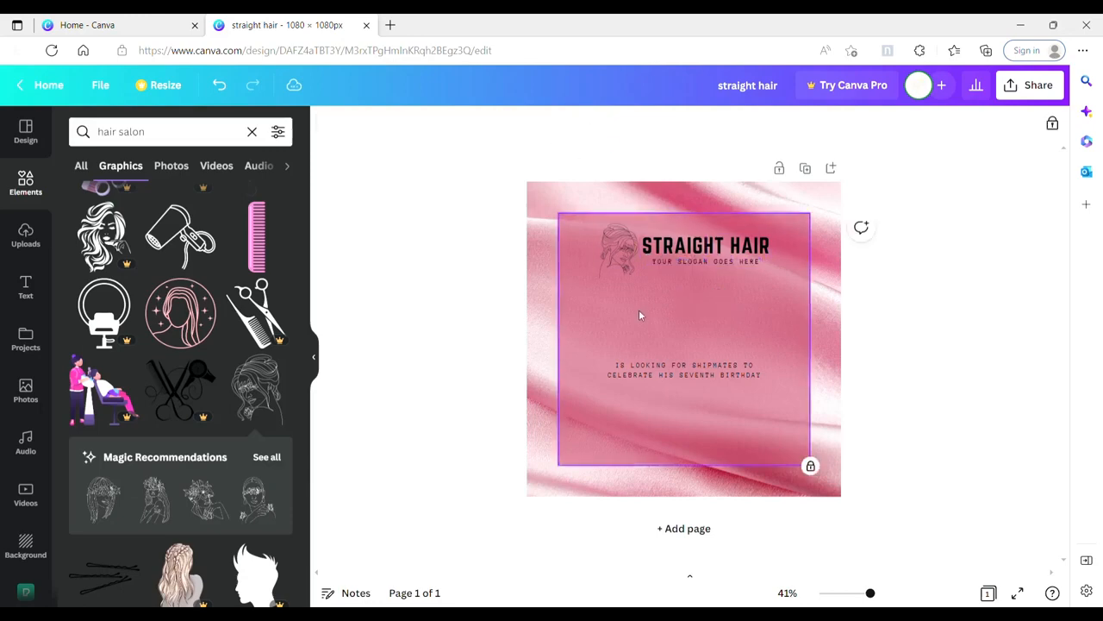
pyautogui.click(722, 263)
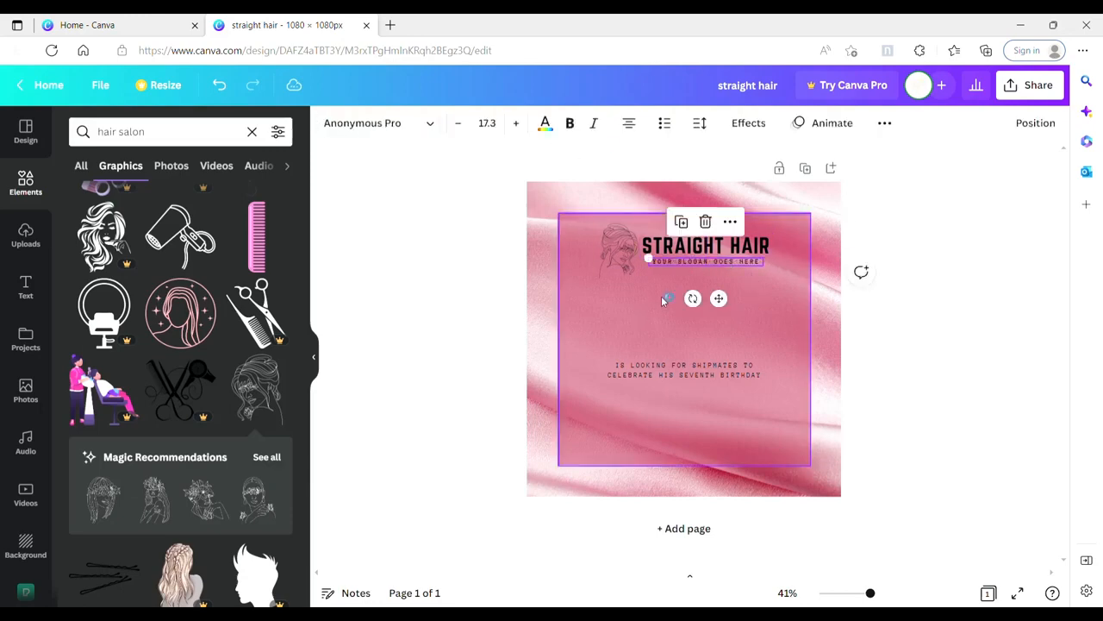
# Step: Nudge the woman graphic slightly upward and group it with the heading and slogan
pyautogui.click(665, 300)
pyautogui.moveTo(626, 242); pyautogui.dragTo(626, 237)
pyautogui.moveTo(734, 282); pyautogui.dragTo(625, 226)
pyautogui.click(1034, 125)
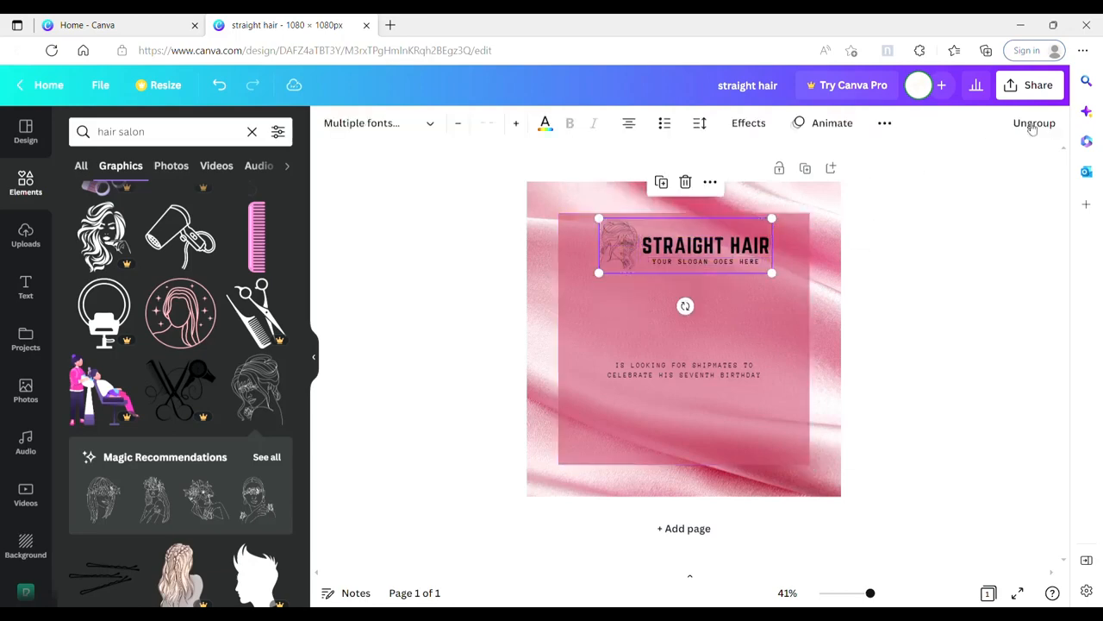
# Step: Scale the logo group down until its heading is size 41 and center it near the square's upper edge
pyautogui.moveTo(733, 258); pyautogui.dragTo(741, 271)
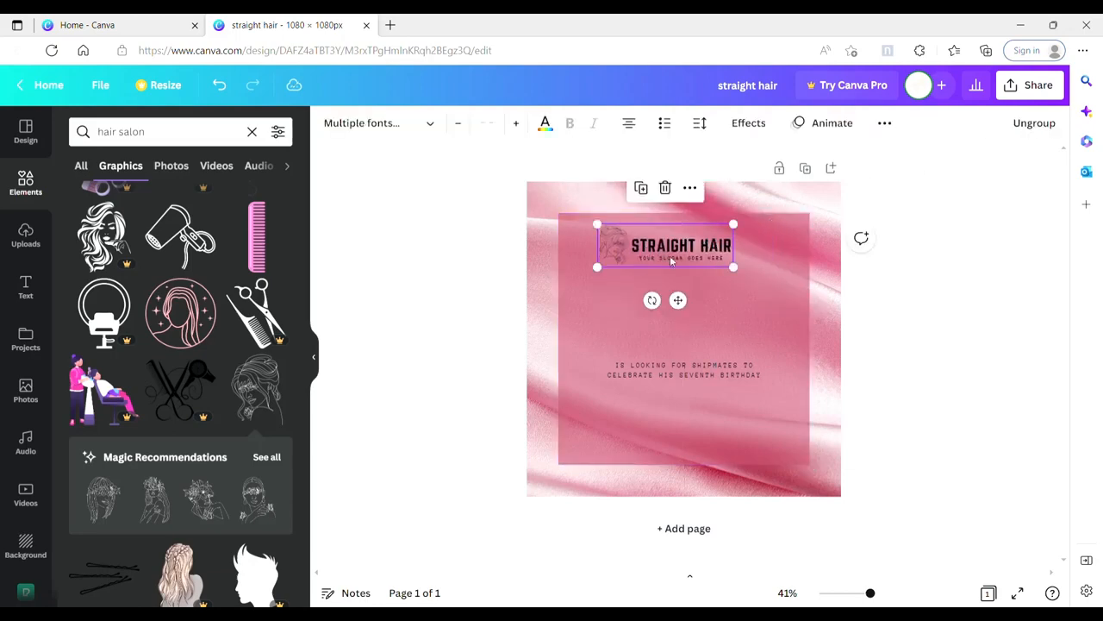
pyautogui.moveTo(674, 261); pyautogui.dragTo(718, 243)
pyautogui.click(899, 301)
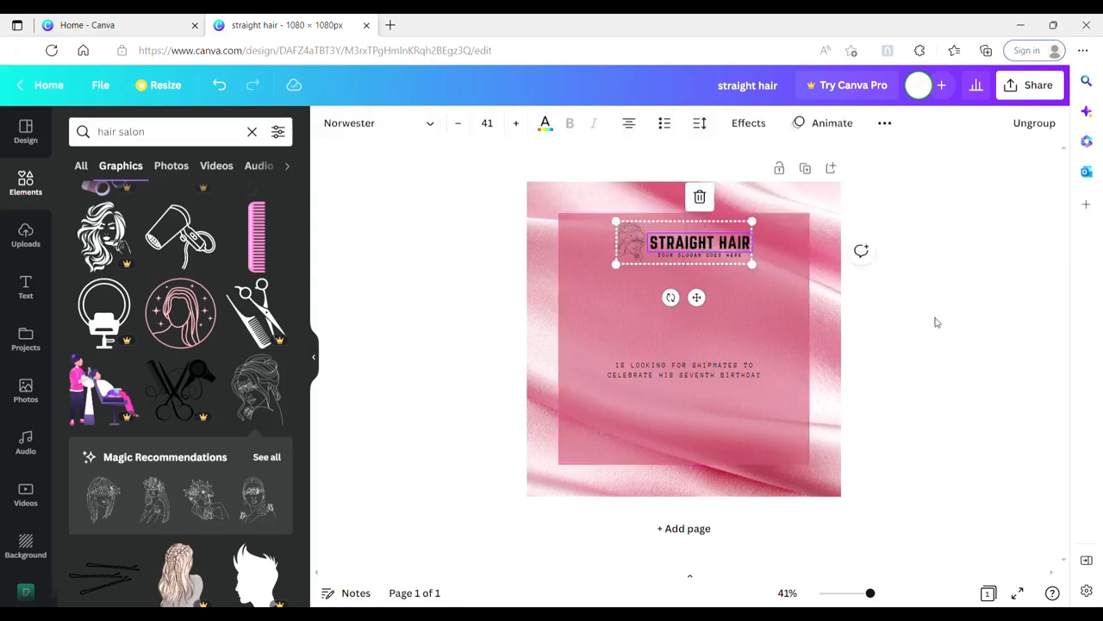
pyautogui.click(936, 323)
# Step: Move the two-line birthday text up and replace it with "3 BUNDLES + 1 WAY CLOSURE"
pyautogui.moveTo(743, 377); pyautogui.dragTo(739, 326)
pyautogui.click(748, 376)
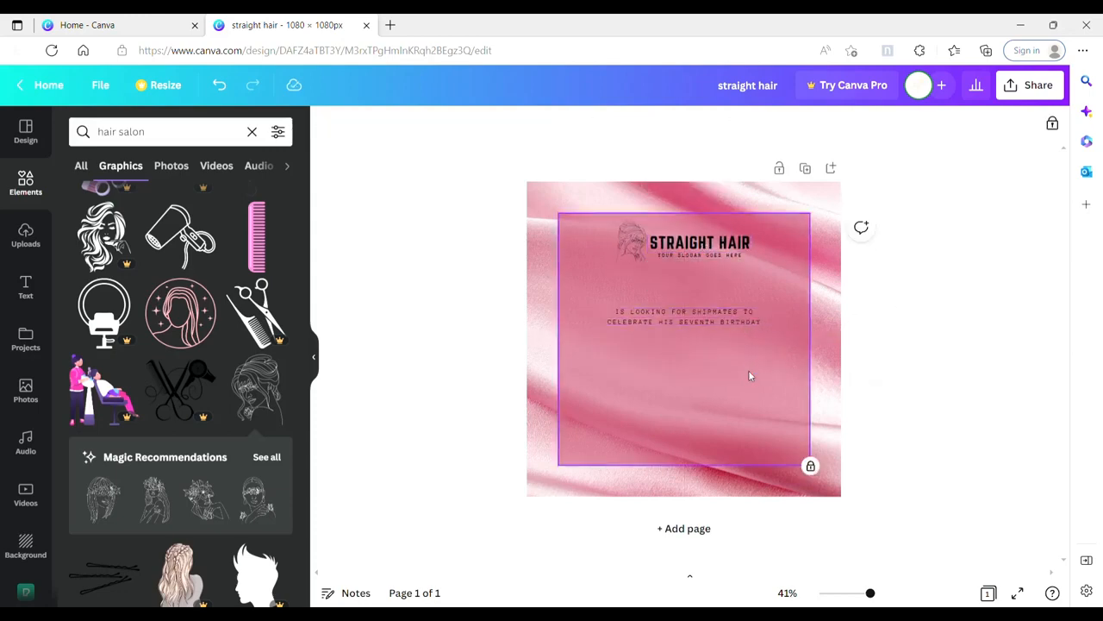
pyautogui.doubleClick(703, 320)
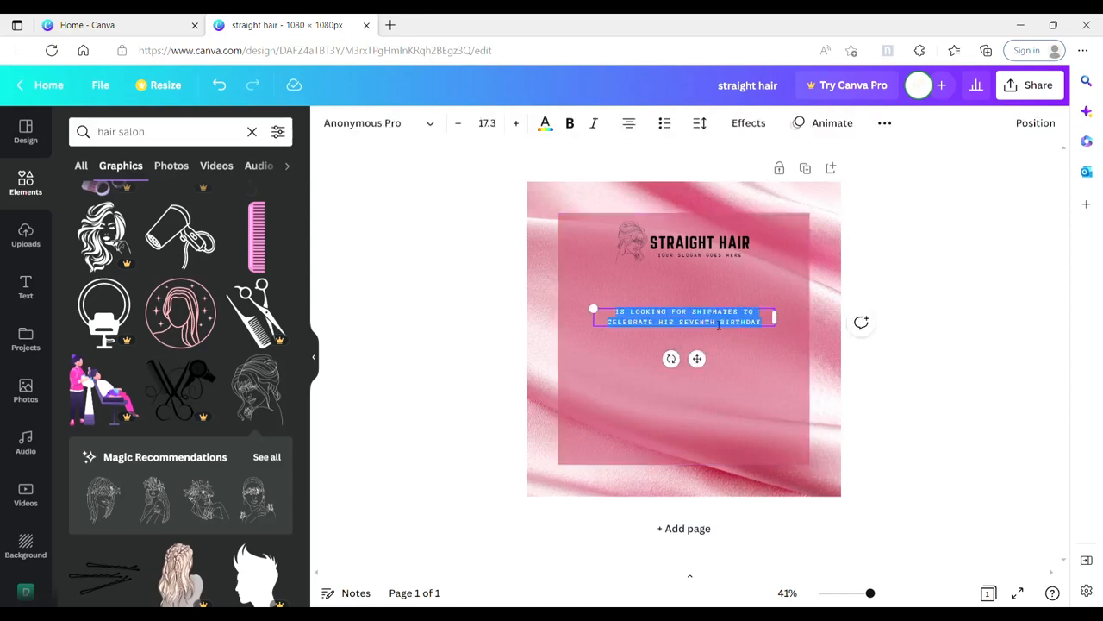
pyautogui.write('BUNDLES + 1 WAY CLOSURE')
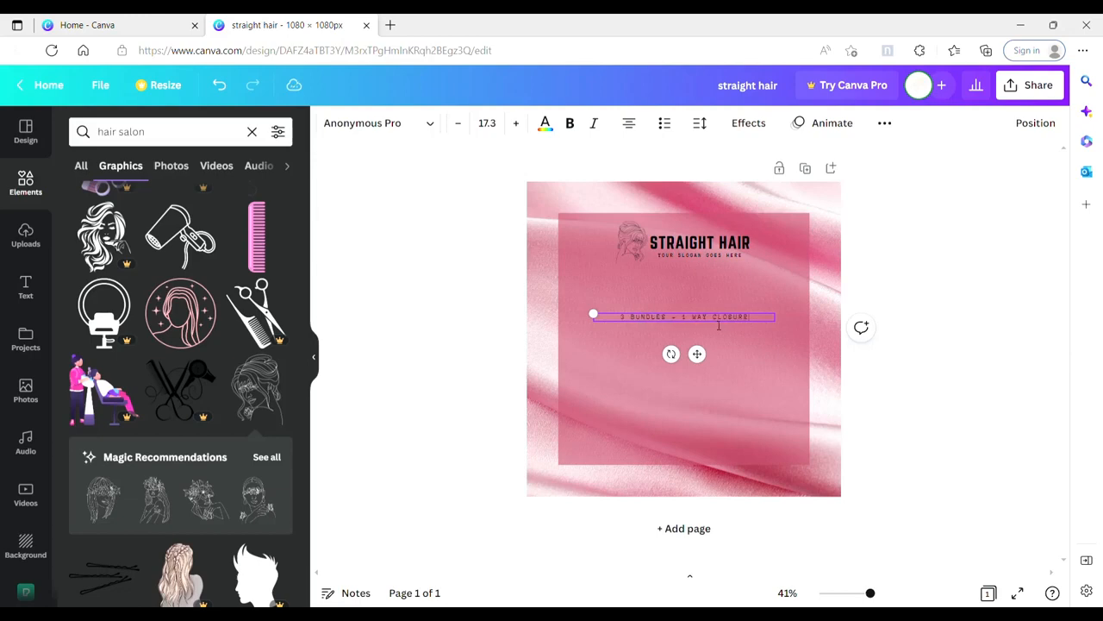
# Step: Narrow the bundle text box, move it to the square's left side, and place a duplicate below it
pyautogui.moveTo(775, 318); pyautogui.dragTo(727, 318)
pyautogui.moveTo(674, 354); pyautogui.dragTo(650, 334)
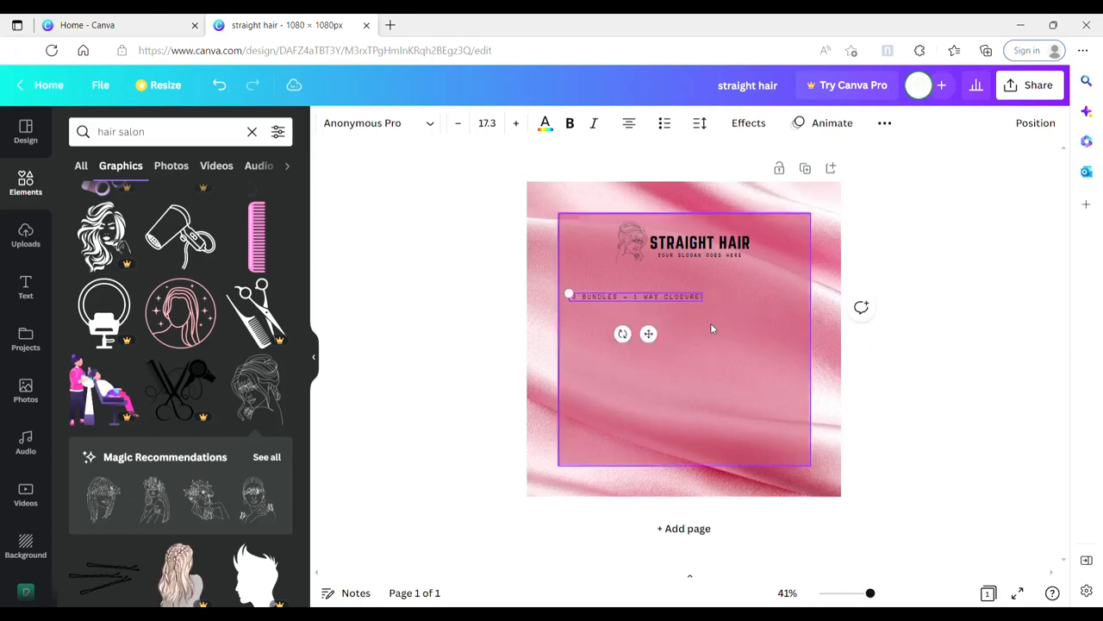
pyautogui.moveTo(691, 300); pyautogui.dragTo(696, 344)
# Step: Reduce the upper bundle line to font size 12.8 and align its left edge with the copy below
pyautogui.click(695, 300)
pyautogui.moveTo(570, 295); pyautogui.dragTo(604, 295)
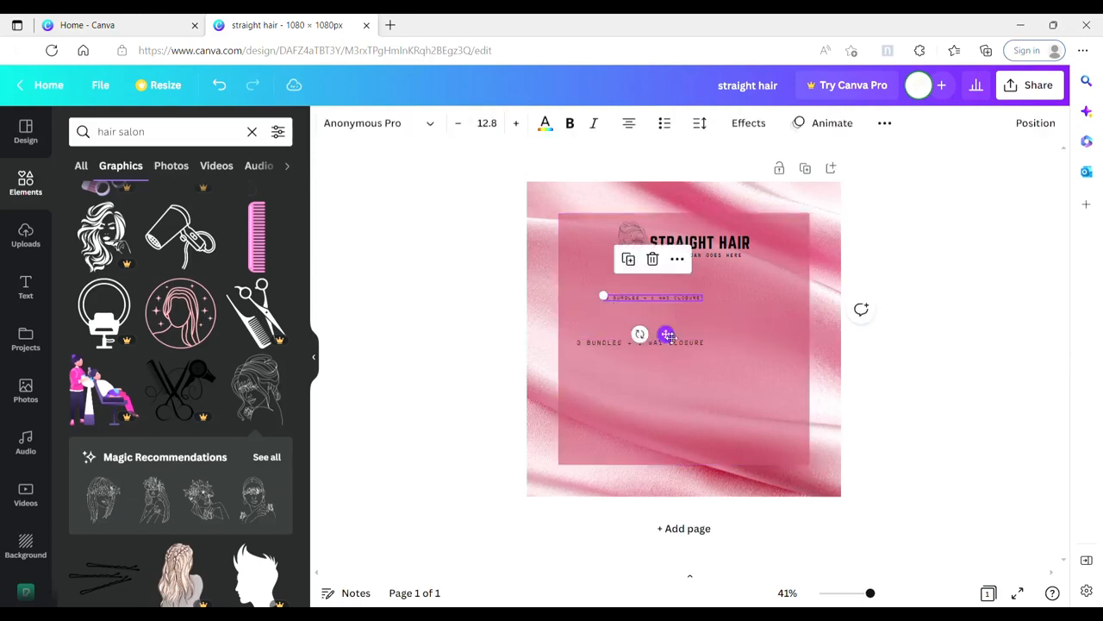
pyautogui.moveTo(668, 335); pyautogui.dragTo(633, 329)
pyautogui.click(709, 294)
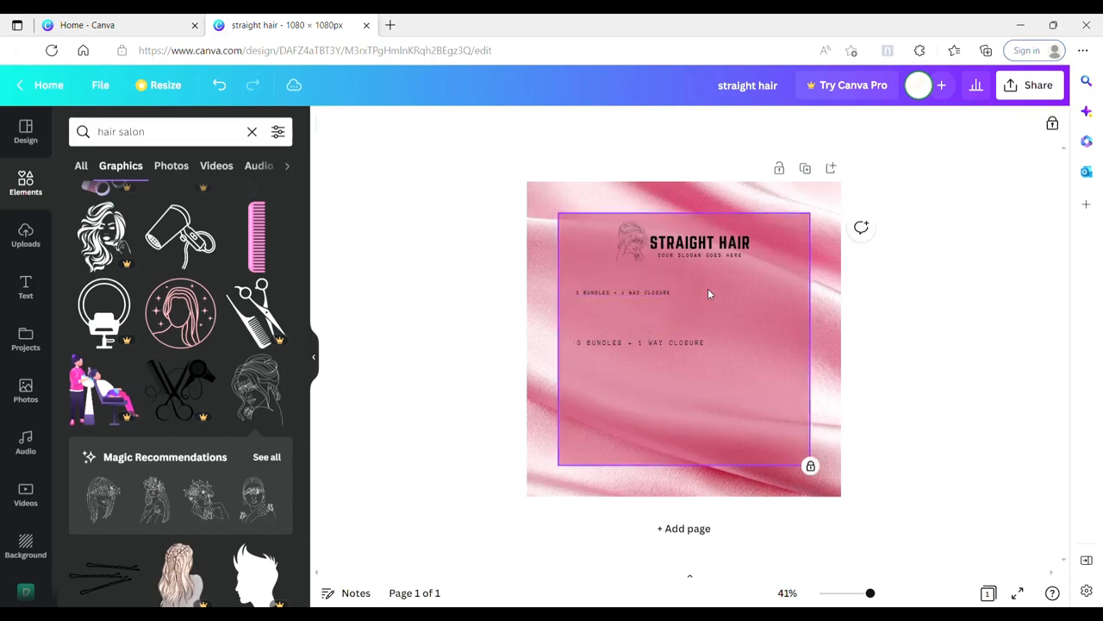
# Step: Search the elements for "shapes", list all lines and shapes, and add the pill shape to the page
pyautogui.click(252, 131)
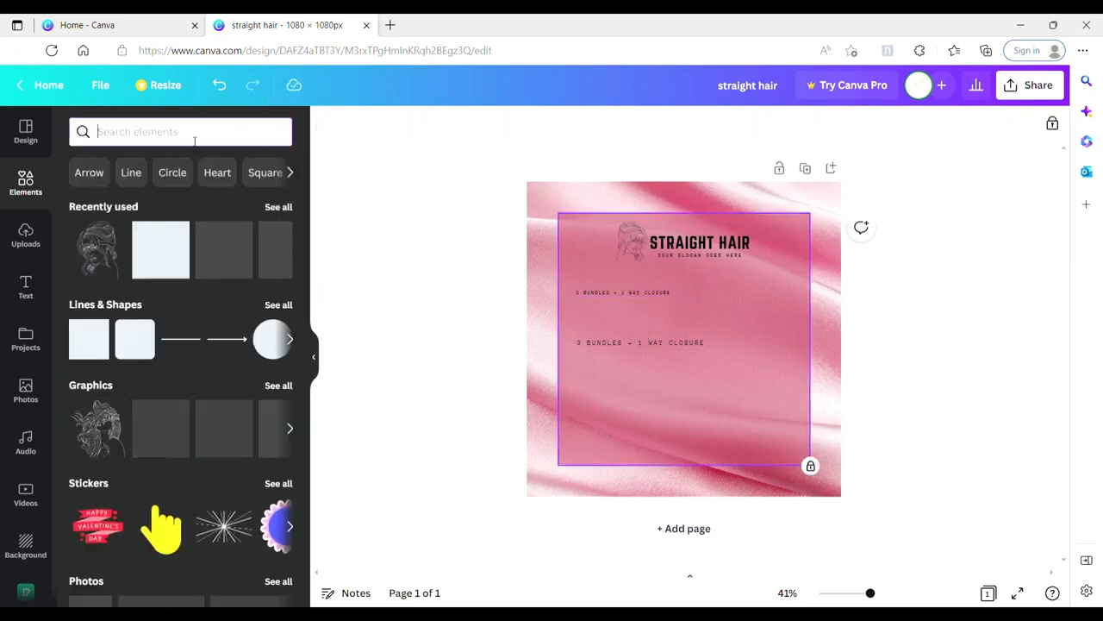
pyautogui.write('shapes')
pyautogui.press('Return')
pyautogui.click(275, 243)
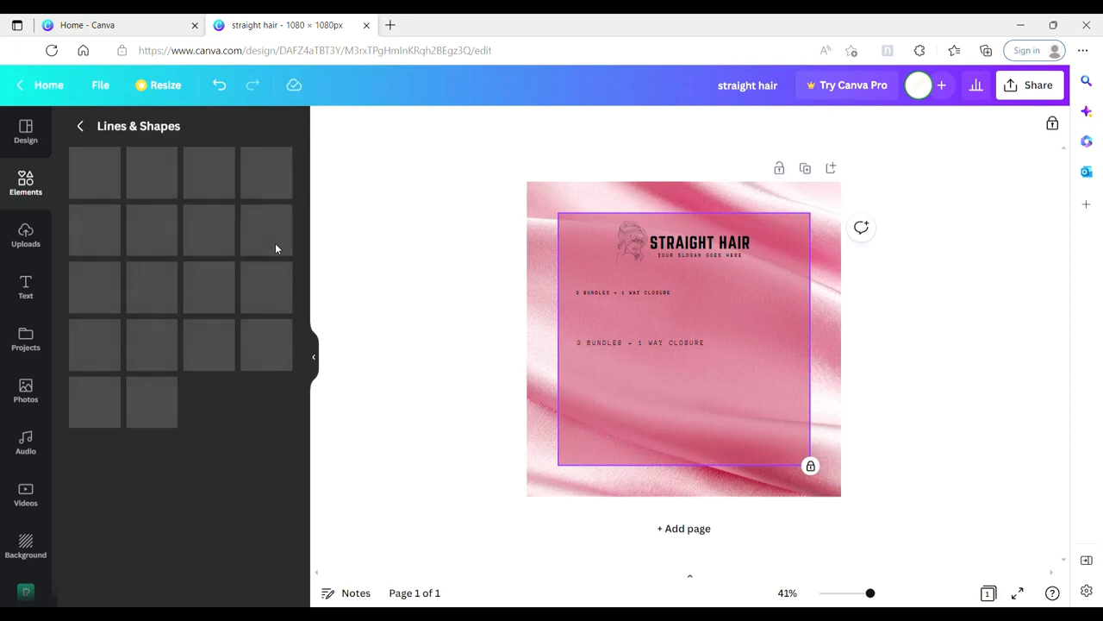
pyautogui.moveTo(305, 221); pyautogui.dragTo(306, 377)
pyautogui.click(102, 343)
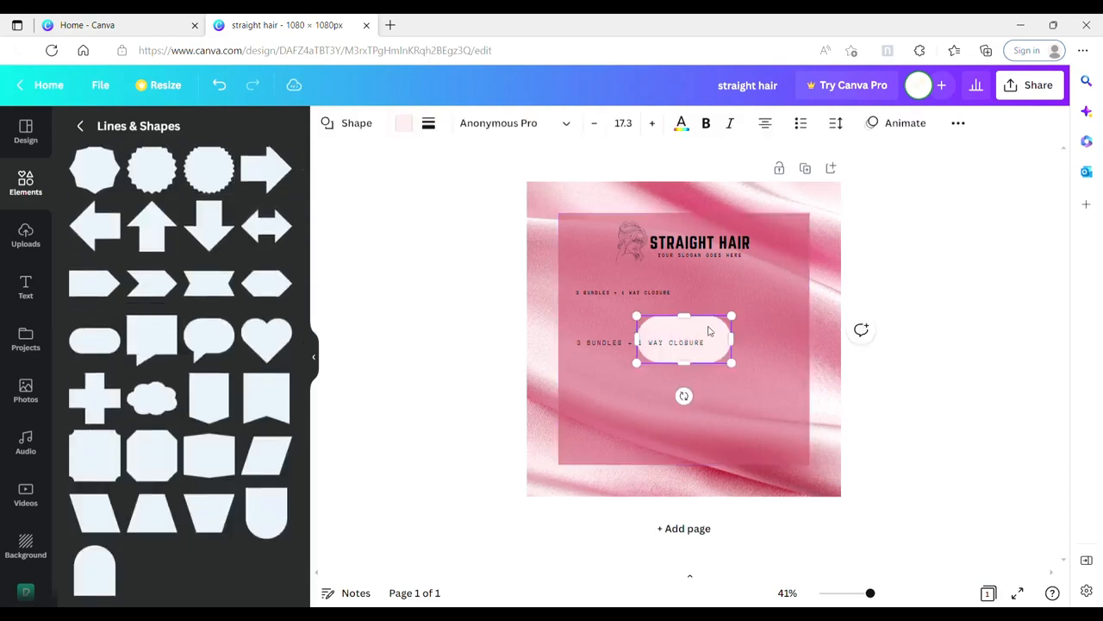
# Step: Try the pill shape near the upper bundle line, then delete it
pyautogui.moveTo(712, 330); pyautogui.dragTo(690, 303)
pyautogui.click(724, 306)
pyautogui.click(667, 286)
pyautogui.press('Delete')
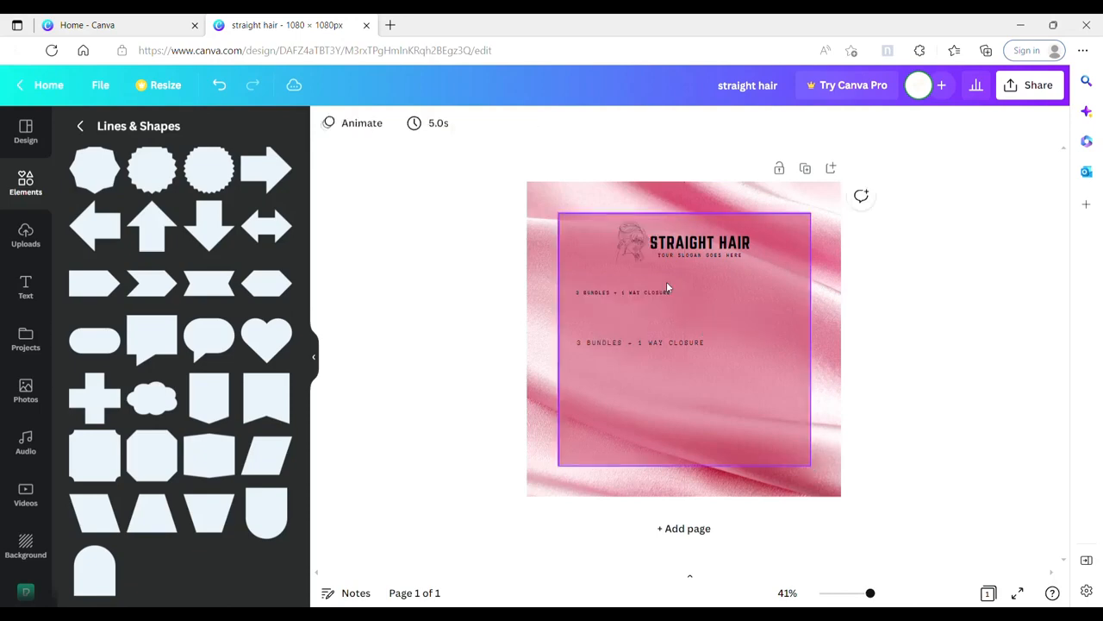
# Step: Add the recently used square and resize it into a thin strip framing the upper bundle line
pyautogui.click(82, 126)
pyautogui.click(252, 132)
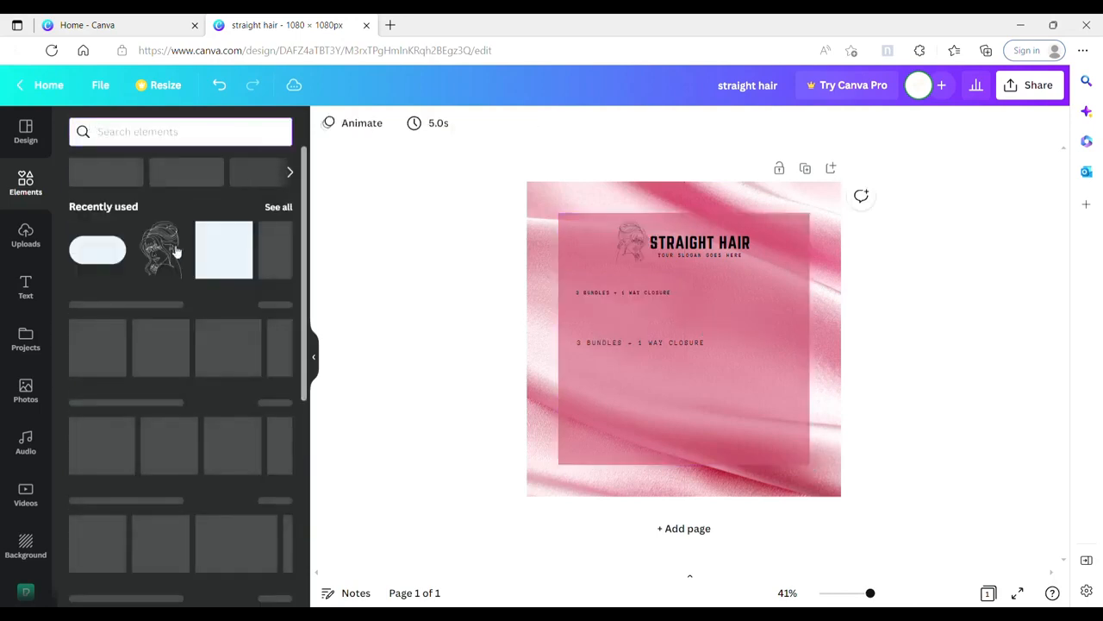
pyautogui.click(224, 249)
pyautogui.moveTo(686, 387); pyautogui.dragTo(641, 344)
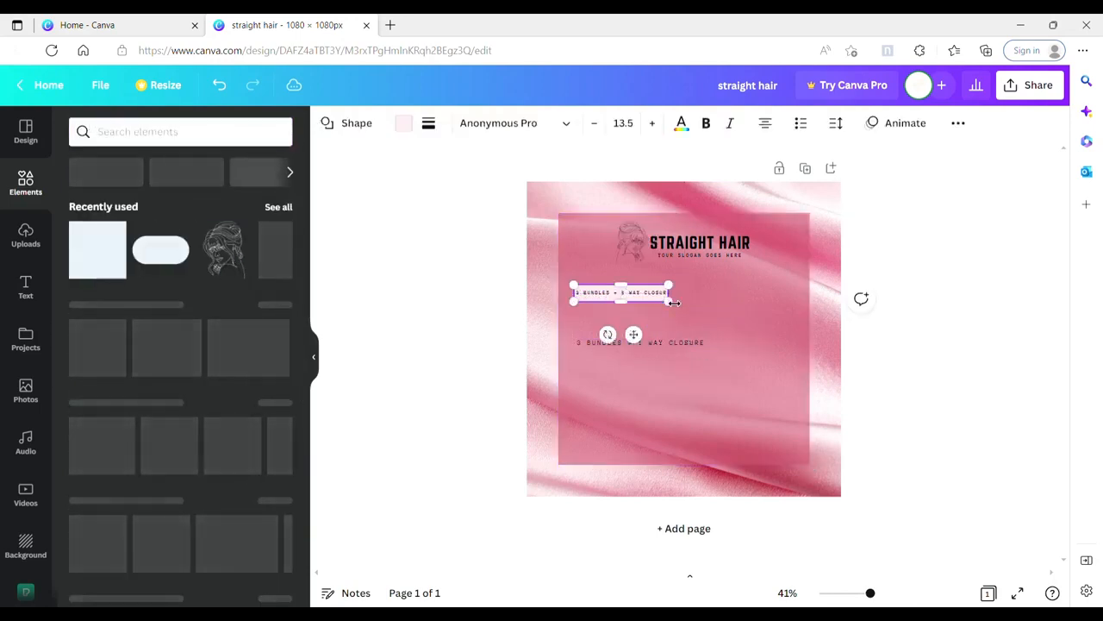
pyautogui.moveTo(669, 293); pyautogui.dragTo(677, 294)
pyautogui.moveTo(647, 340); pyautogui.dragTo(643, 340)
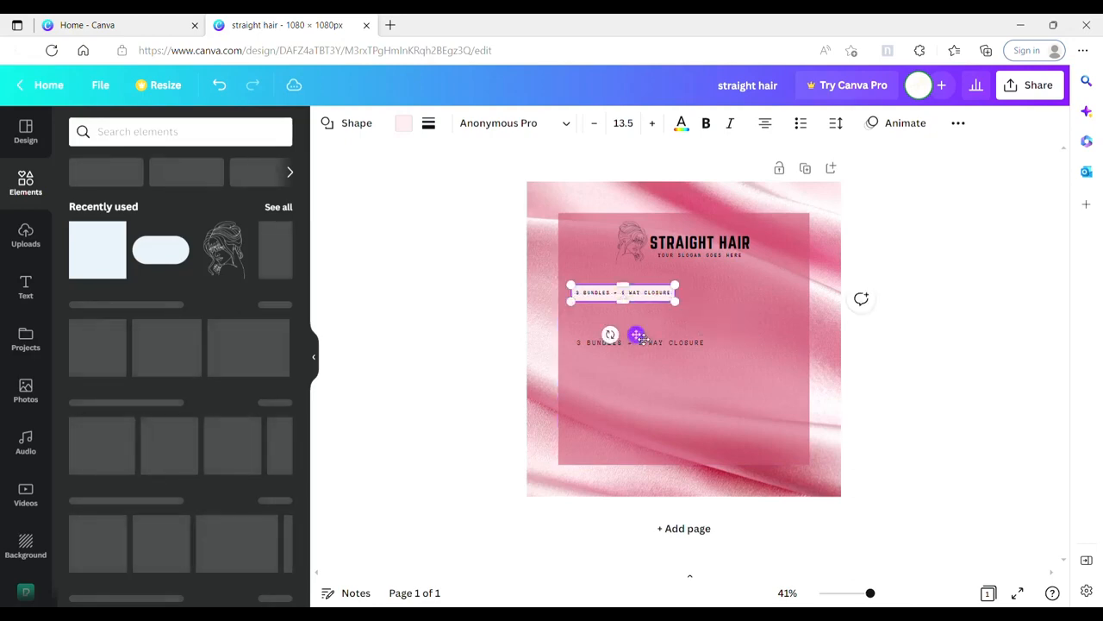
# Step: Fill the strip with black and color the bundle text on it white
pyautogui.click(403, 123)
pyautogui.click(161, 194)
pyautogui.click(681, 314)
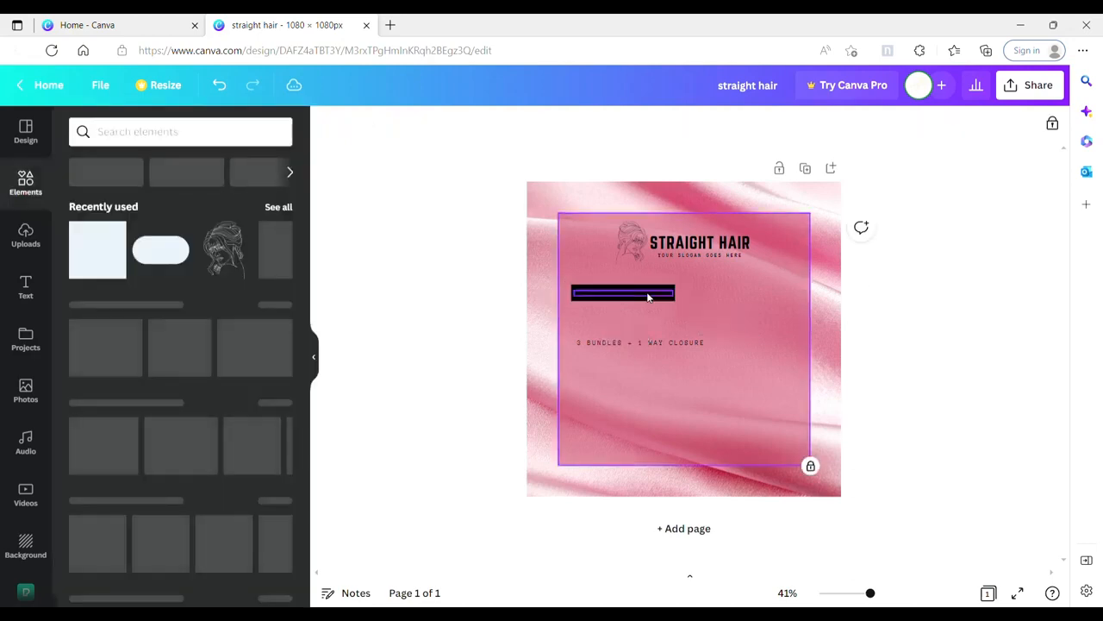
pyautogui.click(647, 295)
pyautogui.click(545, 124)
pyautogui.click(167, 199)
pyautogui.click(732, 293)
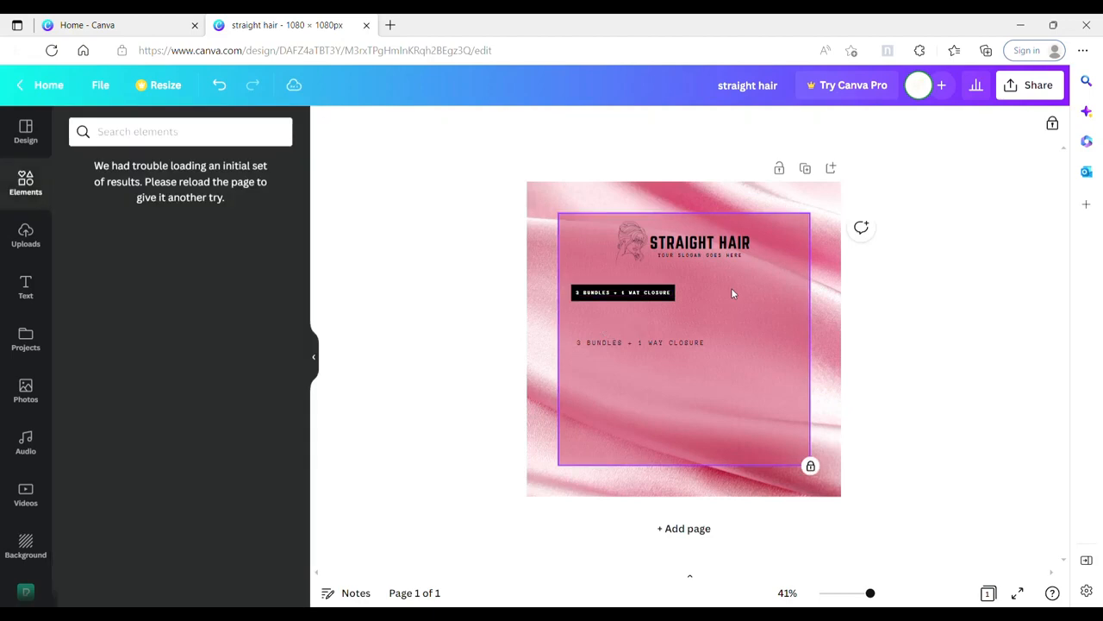
# Step: Replace the lower bundle line with "8 INCHES - R500", narrow its text box and place it directly beneath the black heading strip
pyautogui.doubleClick(660, 345)
pyautogui.write('B')
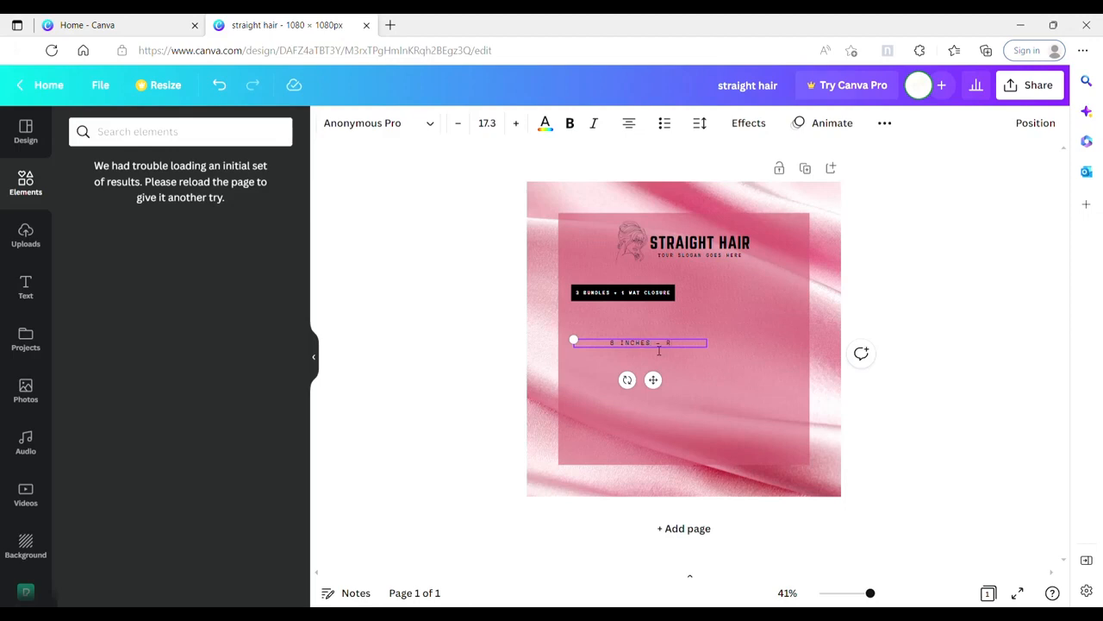
pyautogui.press('Return')
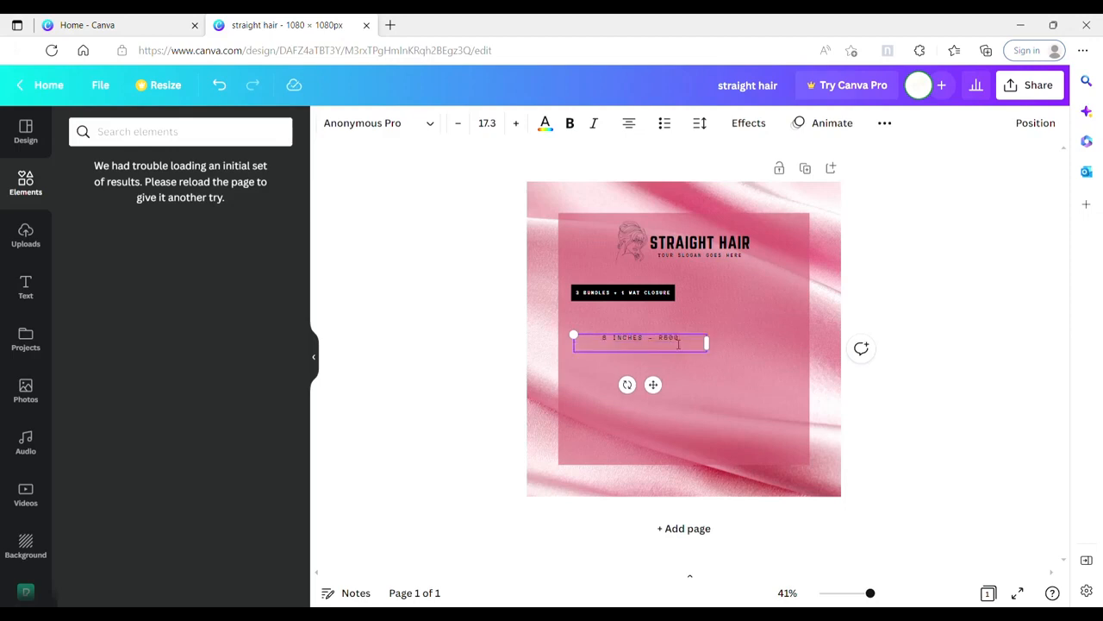
pyautogui.press('BackSpace')
pyautogui.moveTo(708, 344); pyautogui.dragTo(671, 347)
pyautogui.moveTo(634, 386); pyautogui.dragTo(639, 355)
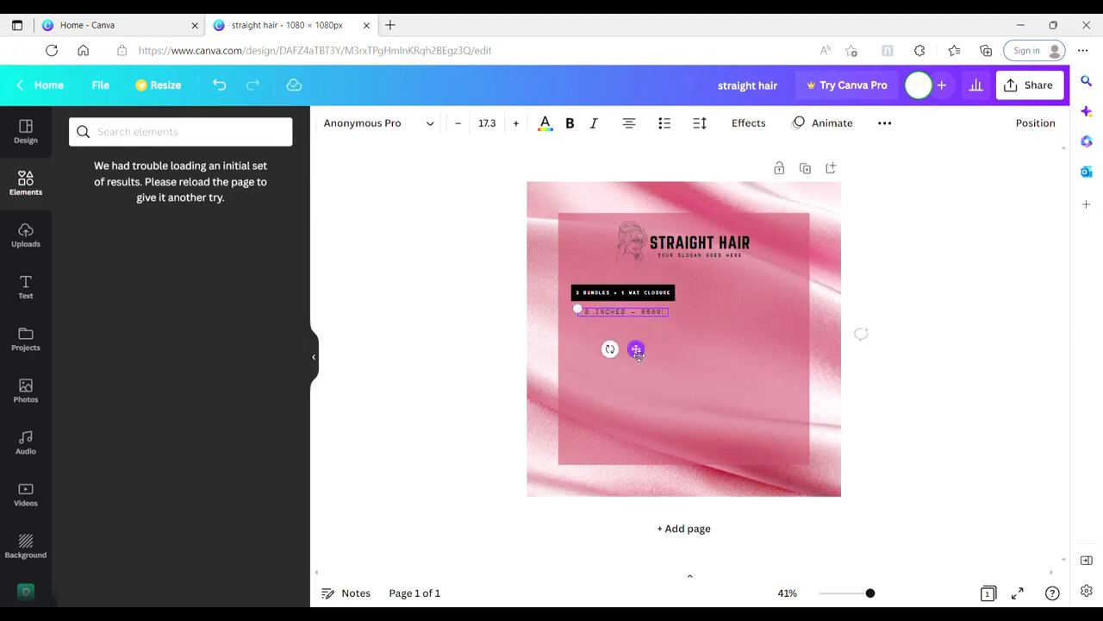
# Step: Duplicate the 8-inch price line five times in an evenly spaced column under the heading
pyautogui.hotkey('ctrl', 'd')
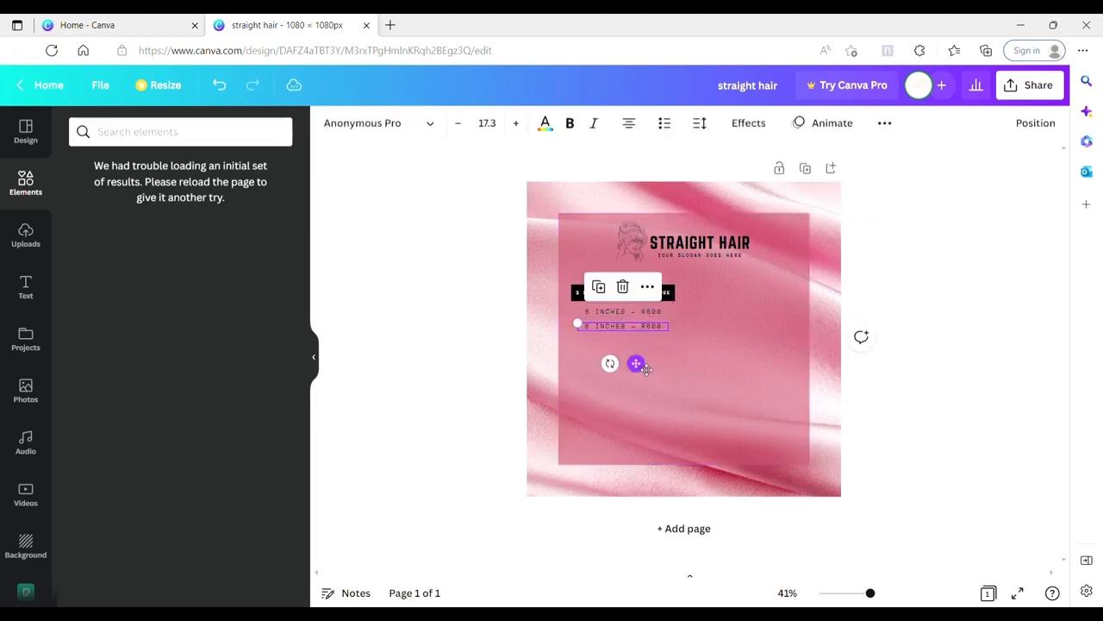
pyautogui.hotkey('ctrl', 'd')
pyautogui.hotkey('ctrl', 'd')
pyautogui.hotkey('ctrl', 'd')
pyautogui.hotkey('ctrl', 'd')
pyautogui.click(710, 350)
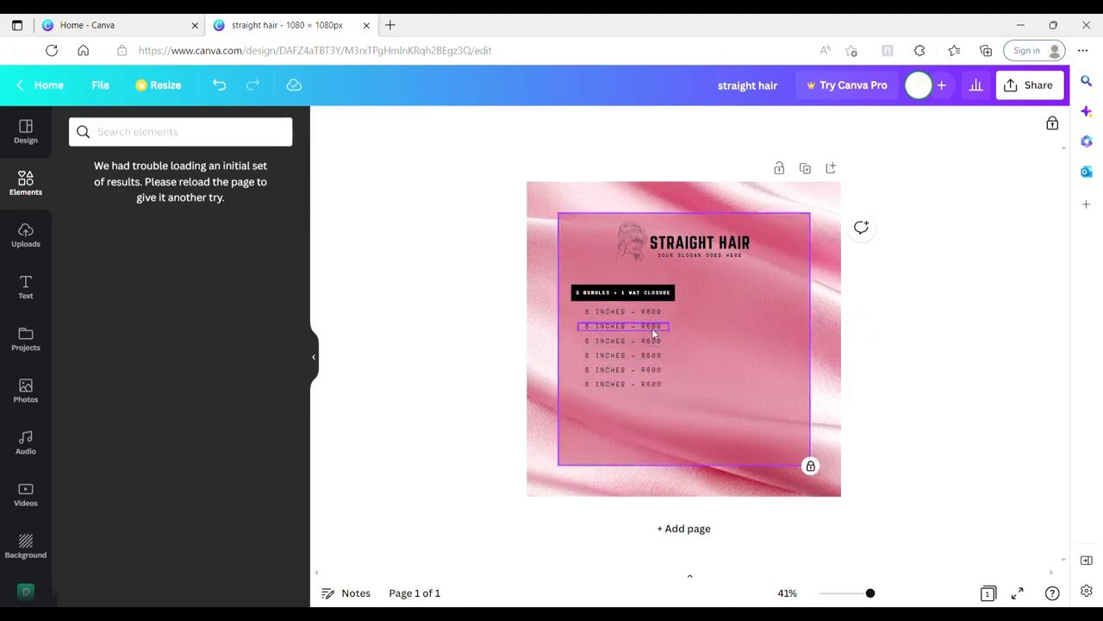
# Step: Set the lengths in the five duplicated lines to 10, 12, 14, 16 and 18 inches
pyautogui.click(588, 328)
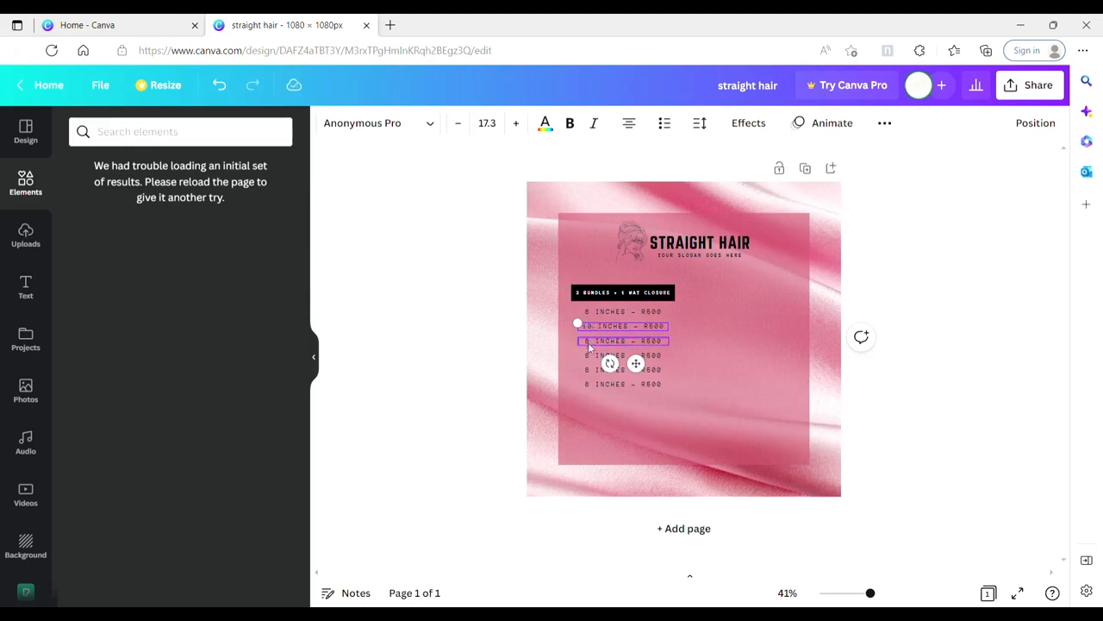
pyautogui.doubleClick(591, 343)
pyautogui.write('12')
pyautogui.tripleClick(593, 357)
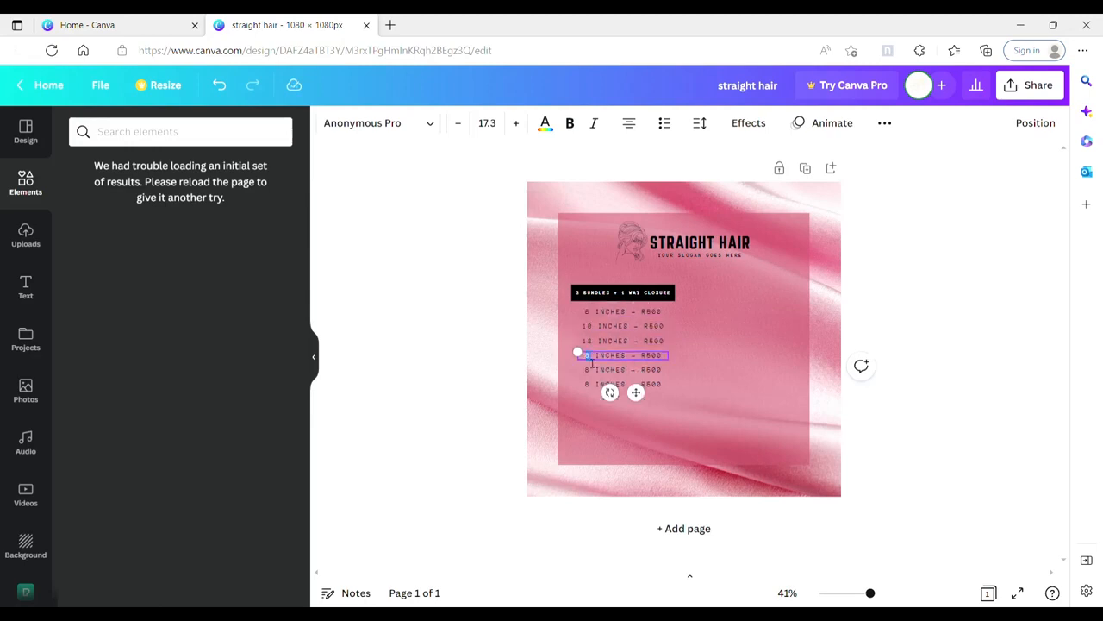
pyautogui.write('14')
pyautogui.doubleClick(590, 370)
pyautogui.write('16')
pyautogui.doubleClick(588, 383)
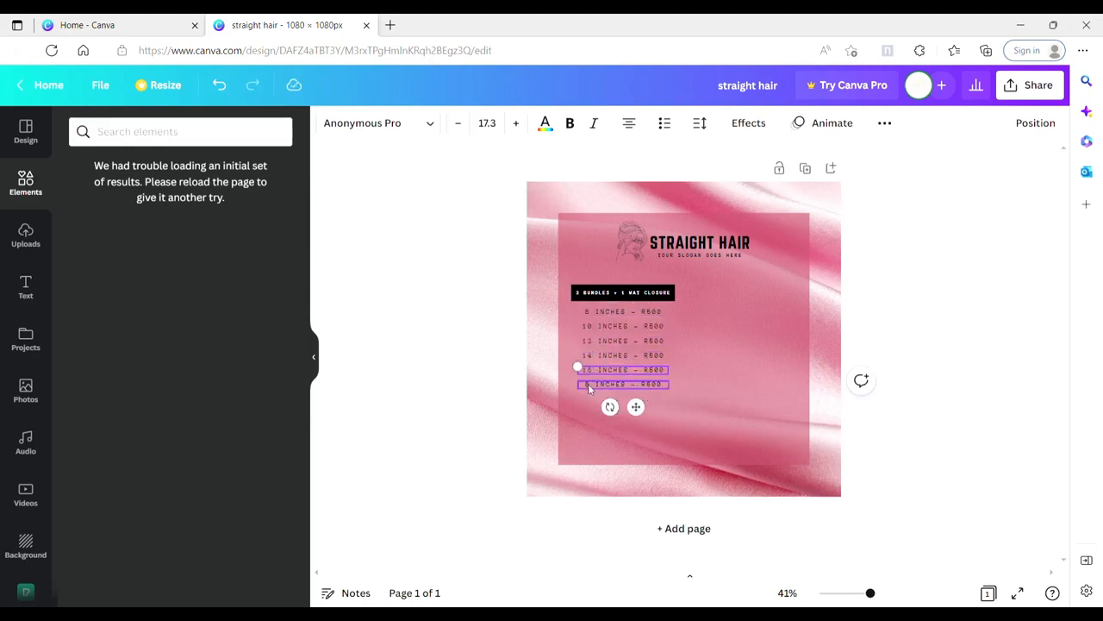
pyautogui.write('18')
# Step: Set the prices for 10 to 18 inches to R600, R700, R800, R900 and R950
pyautogui.click(660, 331)
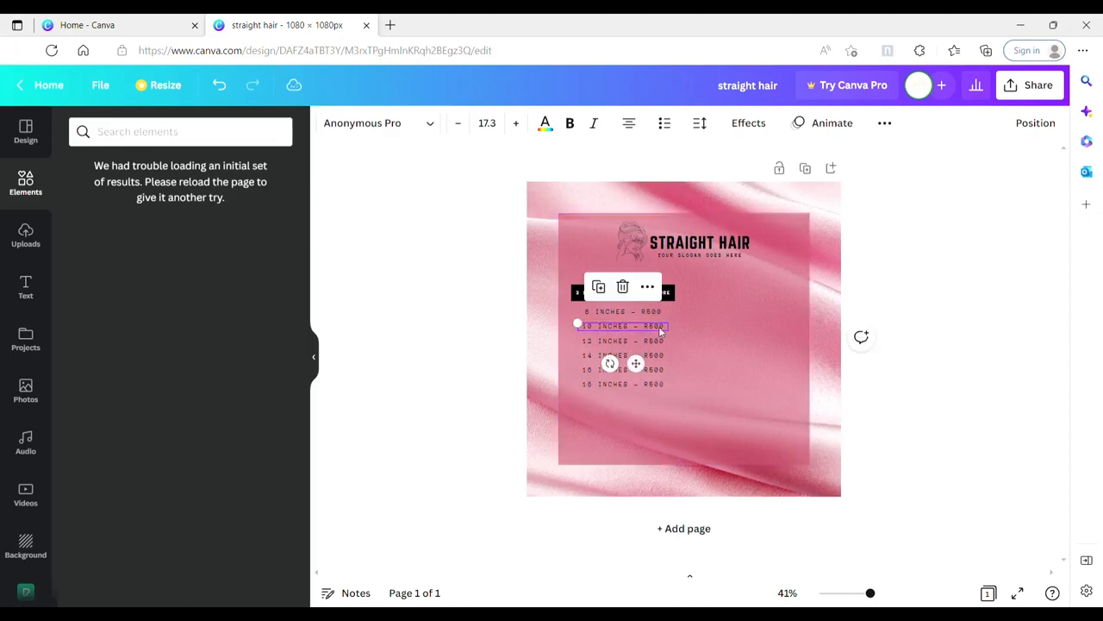
pyautogui.write('6')
pyautogui.click(659, 345)
pyautogui.press('BackSpace')
pyautogui.write('7')
pyautogui.click(661, 358)
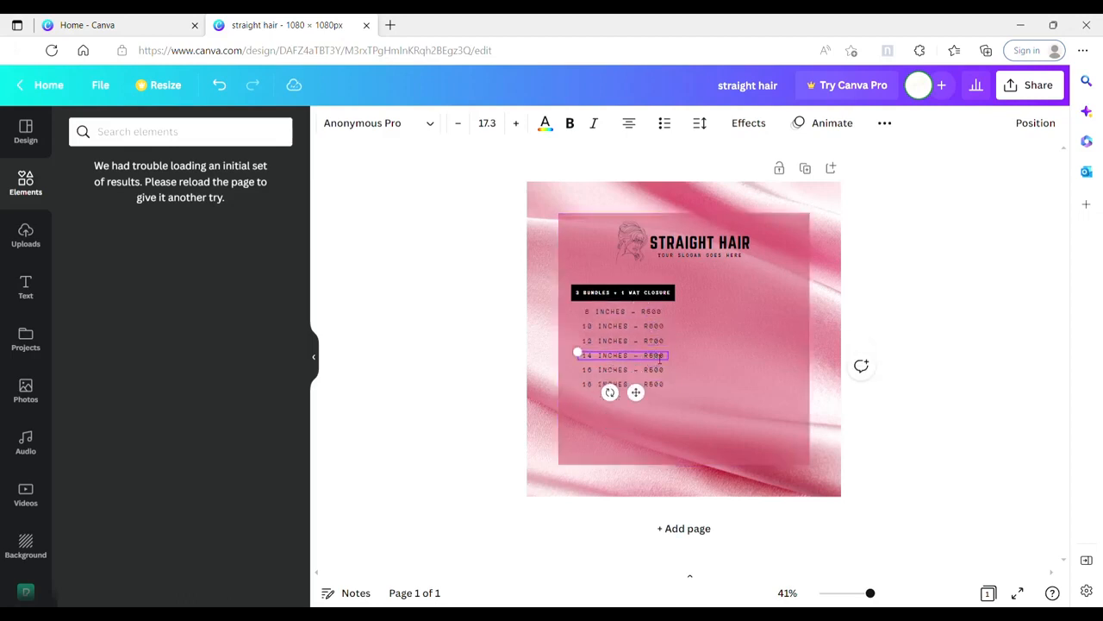
pyautogui.click(654, 371)
pyautogui.press('BackSpace')
pyautogui.write('9')
pyautogui.click(654, 386)
pyautogui.press('BackSpace')
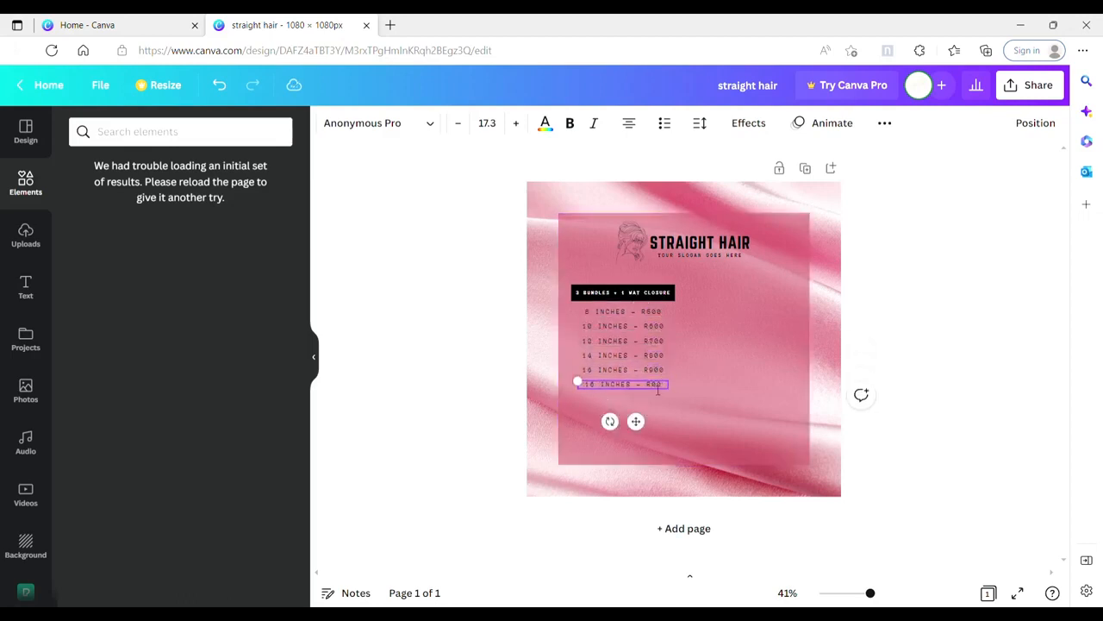
pyautogui.press('BackSpace')
pyautogui.write('5')
pyautogui.click(719, 389)
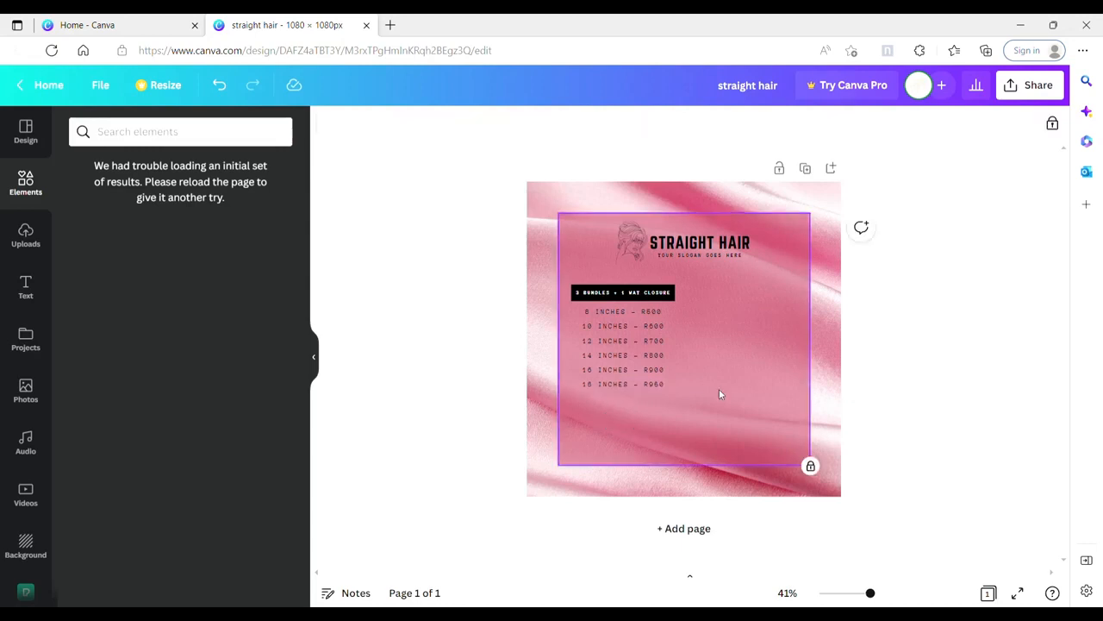
# Step: Try scaling down the six price lines together, then undo the resize
pyautogui.moveTo(682, 416); pyautogui.dragTo(589, 311)
pyautogui.moveTo(668, 388); pyautogui.dragTo(652, 375)
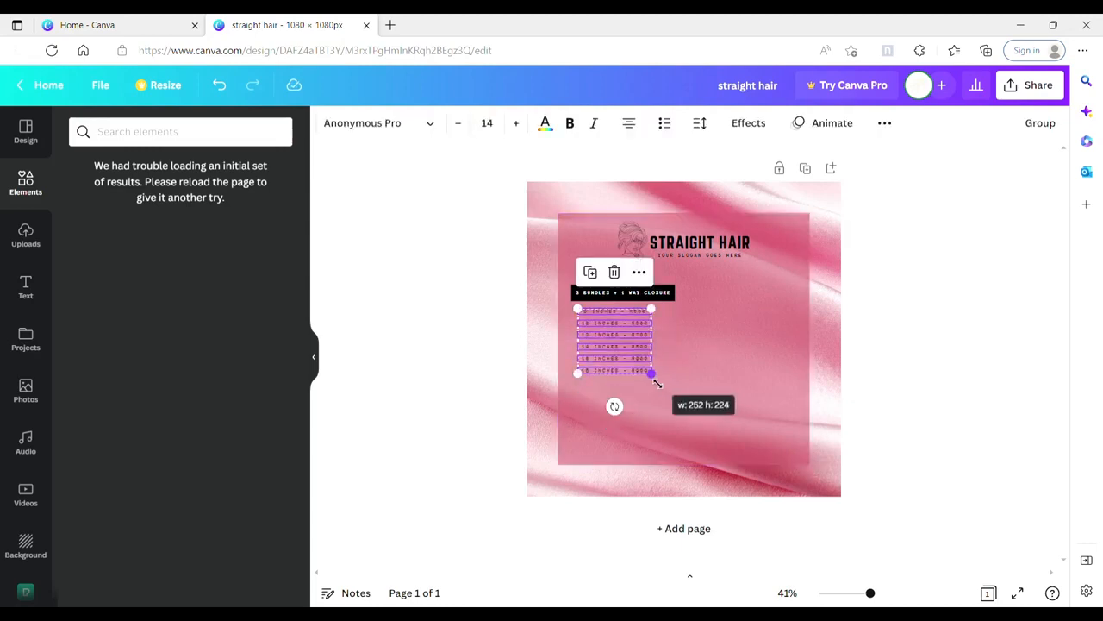
pyautogui.click(712, 344)
pyautogui.hotkey('ctrl', 'z')
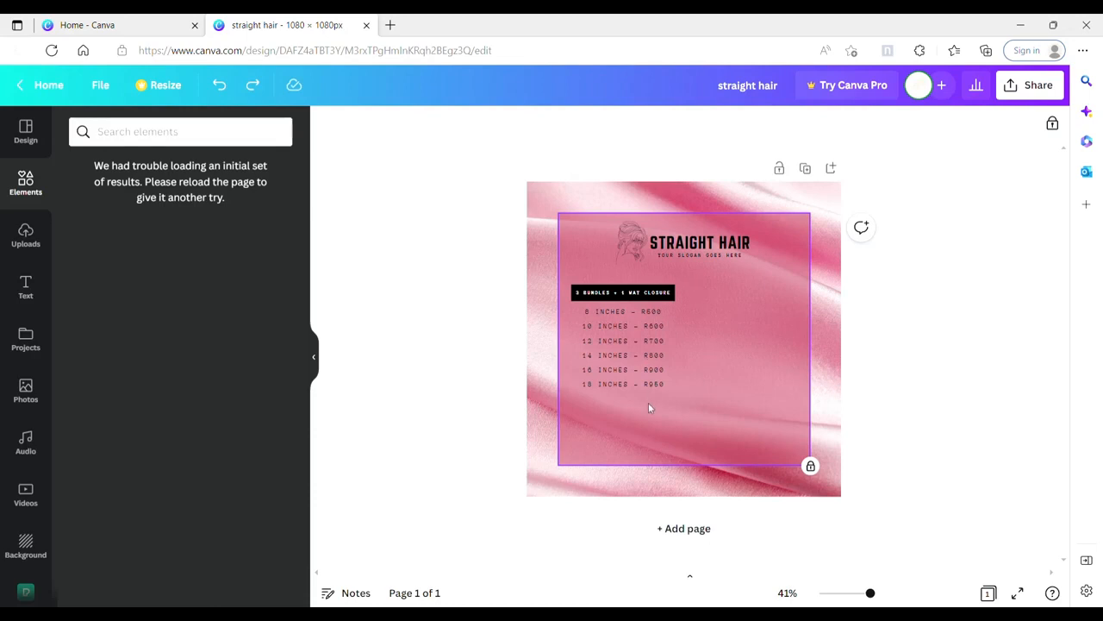
# Step: Group the six price lines, center them closely under the black heading, and group them with the heading
pyautogui.click(1050, 126)
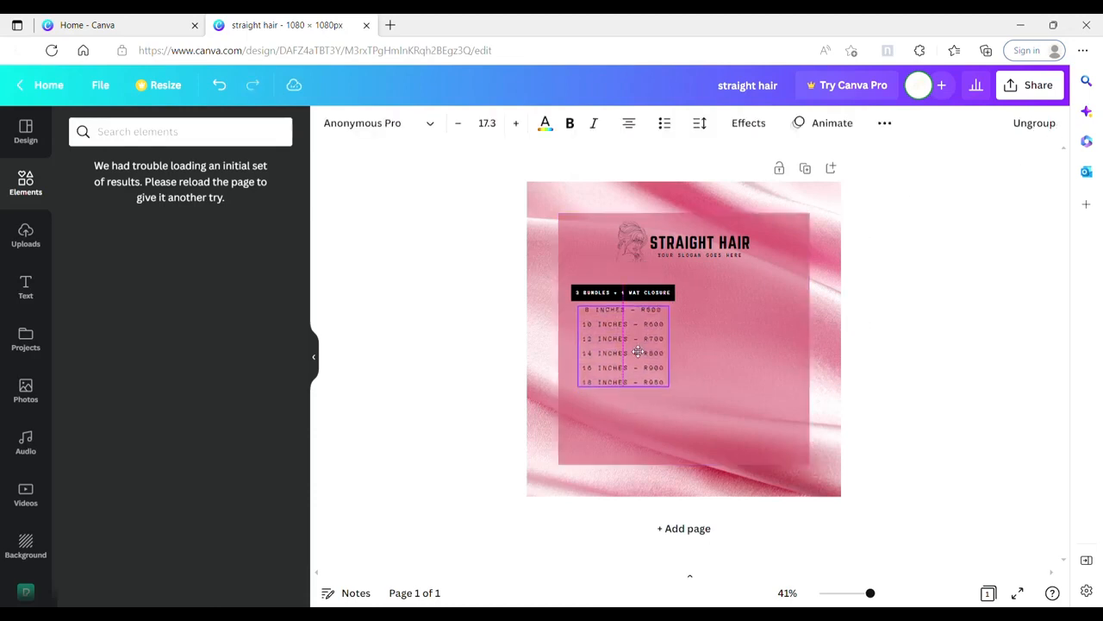
pyautogui.keyDown('shift'); pyautogui.click(622, 292); pyautogui.keyUp('shift')
pyautogui.click(1020, 126)
pyautogui.click(860, 160)
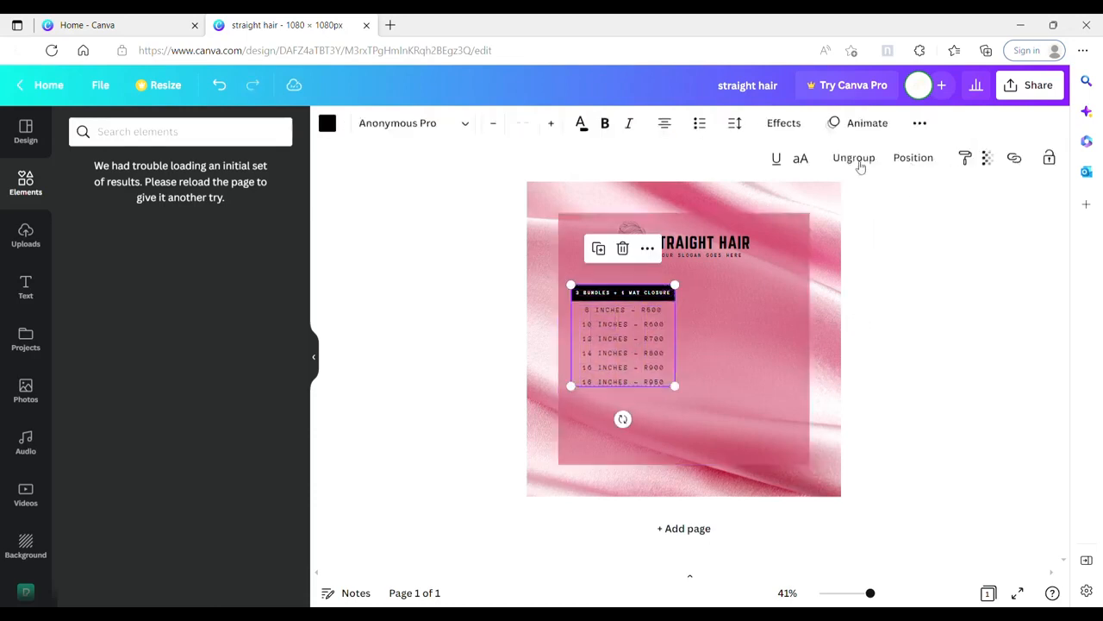
pyautogui.click(733, 269)
# Step: Duplicate the grouped price block and place the copy beside the original, aligned at the same height
pyautogui.click(653, 299)
pyautogui.rightClick(667, 325)
pyautogui.click(715, 249)
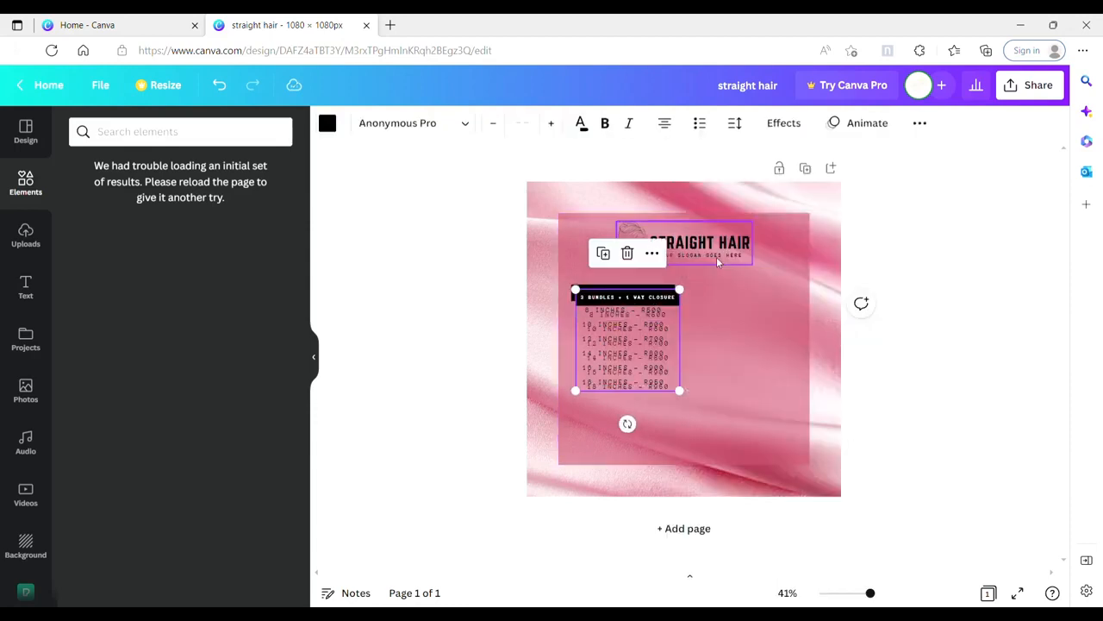
pyautogui.moveTo(641, 330); pyautogui.dragTo(760, 327)
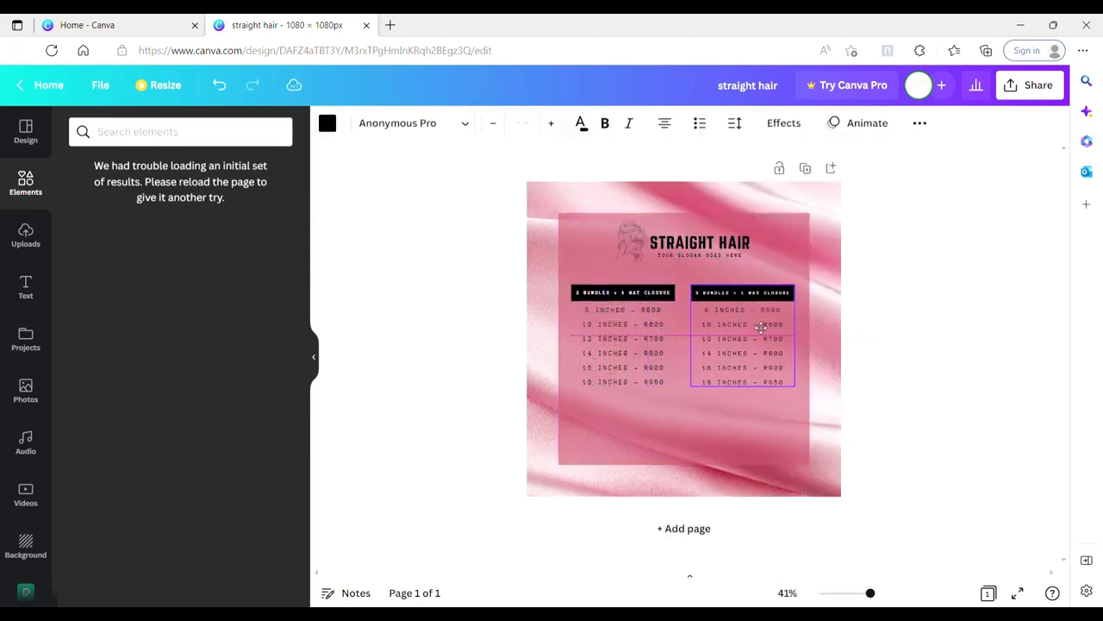
pyautogui.click(648, 407)
pyautogui.click(746, 339)
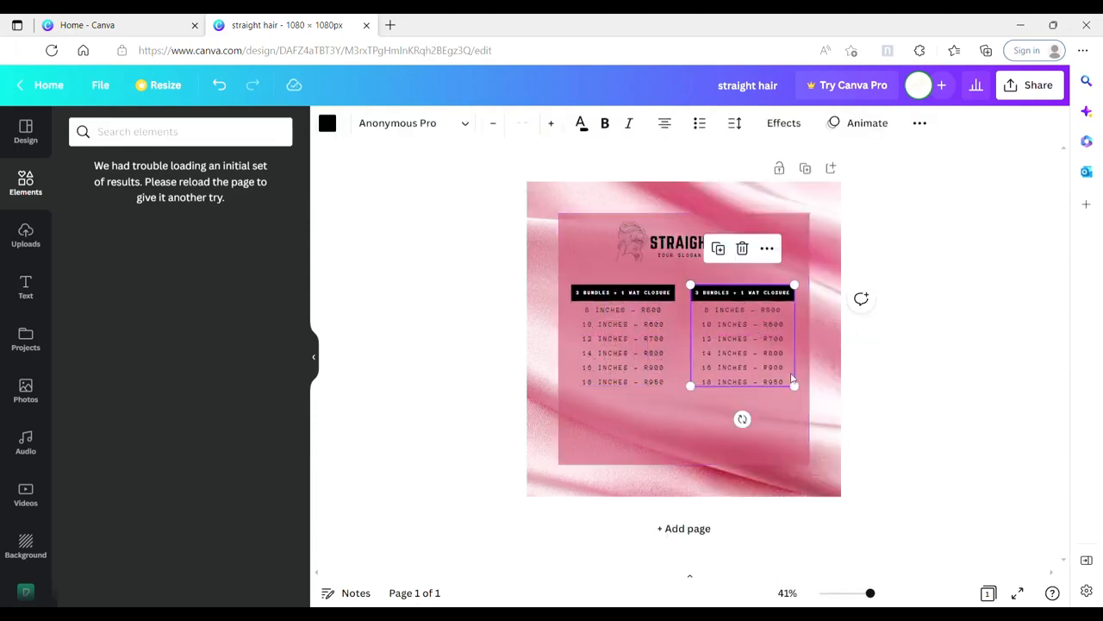
pyautogui.click(715, 440)
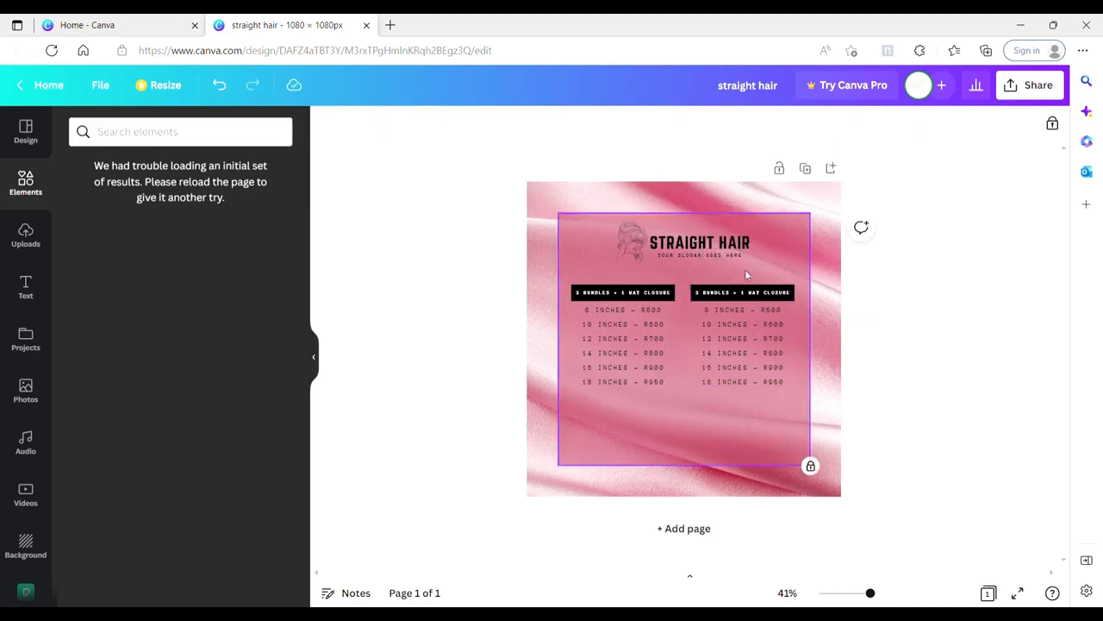
# Step: Change the copied block's heading to "3 BUNDLES +FRONTAL CLOSURE" and ungroup that block
pyautogui.doubleClick(766, 296)
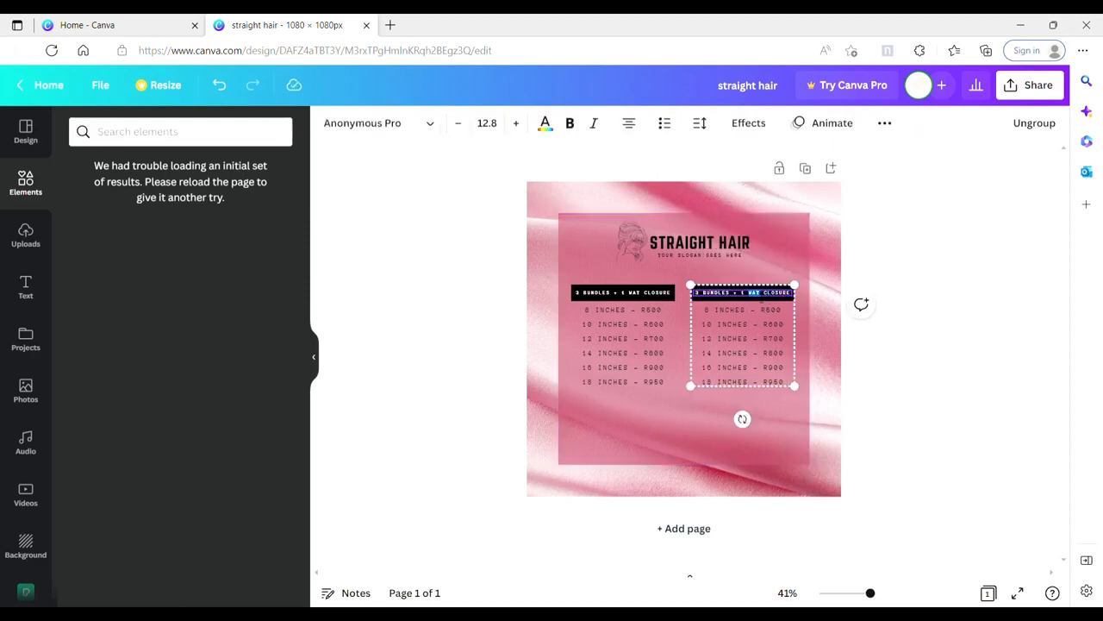
pyautogui.write('FRONTAL')
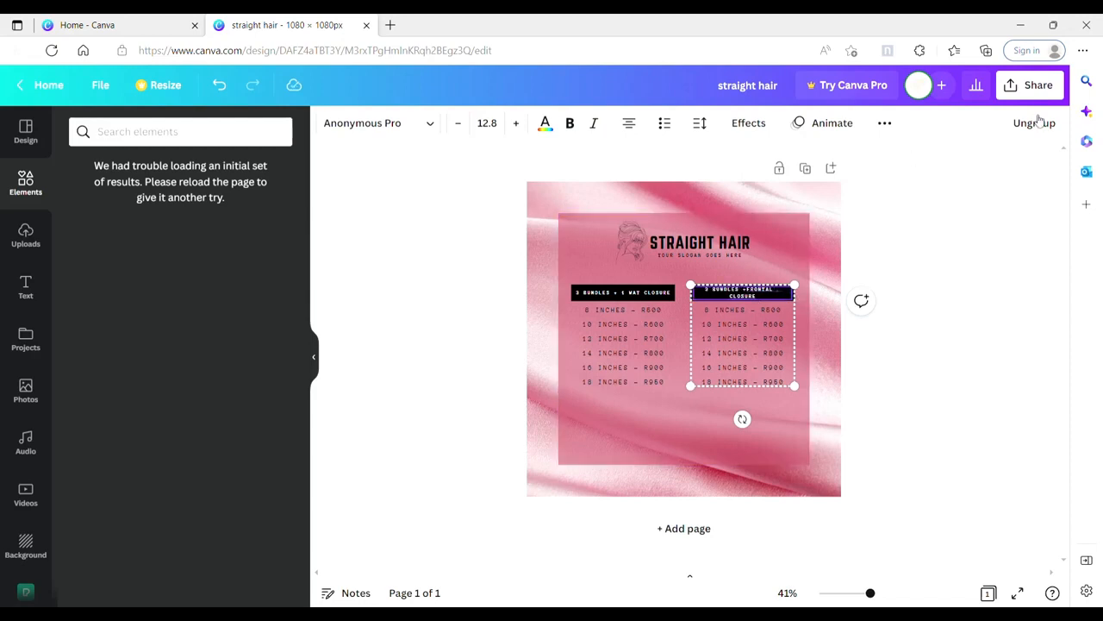
pyautogui.click(1040, 122)
pyautogui.click(798, 278)
# Step: Widen the frontal heading's text box and black strip to fit the heading on one line, and recenter its price lines
pyautogui.click(781, 298)
pyautogui.moveTo(795, 295); pyautogui.dragTo(747, 307)
pyautogui.click(790, 300)
pyautogui.click(903, 315)
pyautogui.click(784, 301)
pyautogui.keyDown('shift'); pyautogui.click(784, 301); pyautogui.keyUp('shift')
pyautogui.click(759, 360)
pyautogui.moveTo(749, 311); pyautogui.dragTo(752, 312)
pyautogui.click(801, 250)
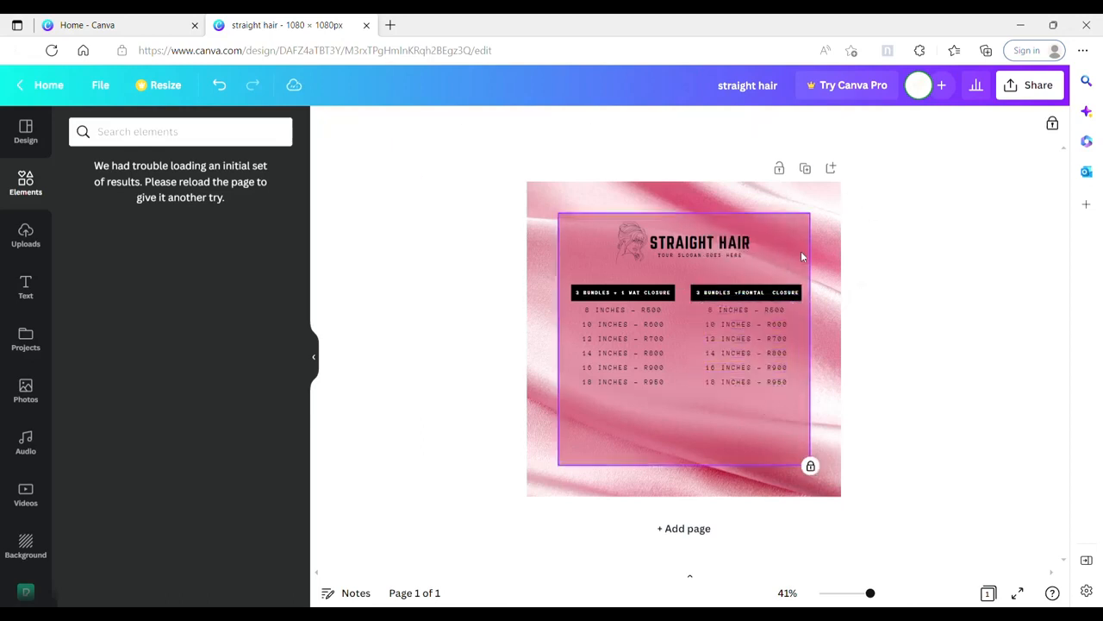
# Step: Group the frontal heading, its black strip and its six price lines
pyautogui.moveTo(768, 276); pyautogui.dragTo(751, 366)
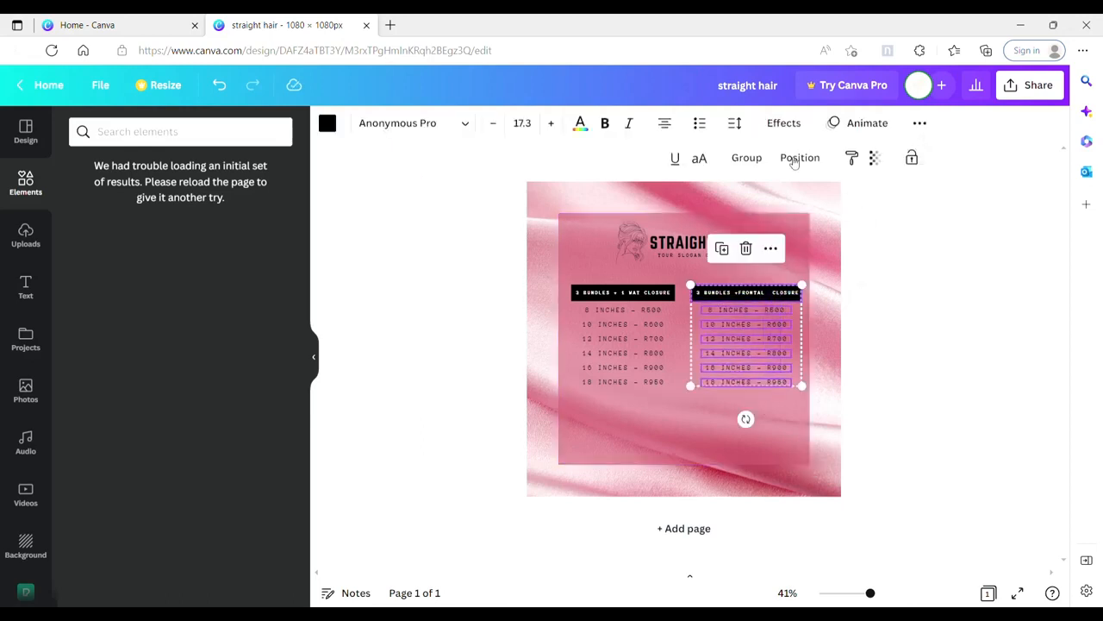
pyautogui.click(923, 357)
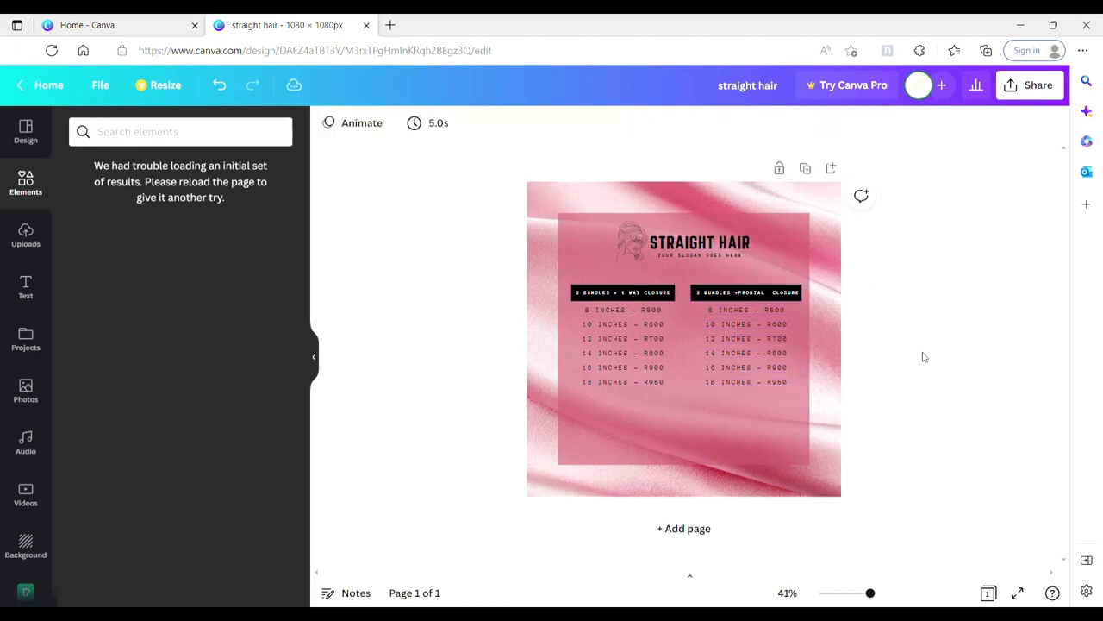
pyautogui.click(759, 357)
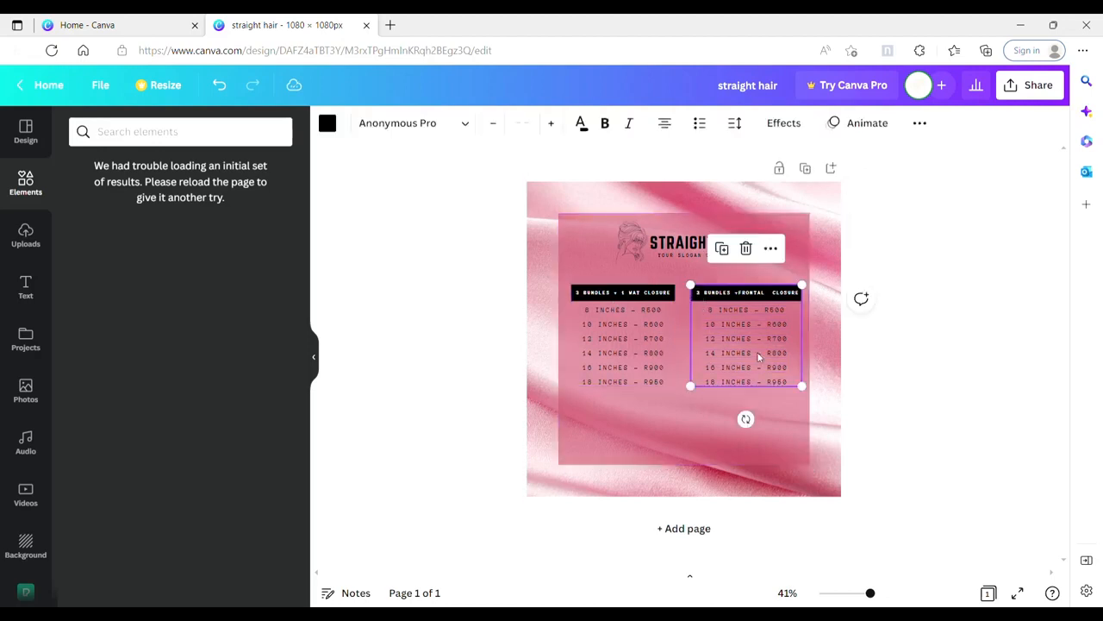
# Step: Scale the closure block down to about 278 × 272 and shrink the frontal block to a similar size
pyautogui.moveTo(802, 386); pyautogui.dragTo(768, 370)
pyautogui.moveTo(729, 300); pyautogui.dragTo(751, 300)
pyautogui.click(659, 300)
pyautogui.moveTo(676, 386); pyautogui.dragTo(666, 369)
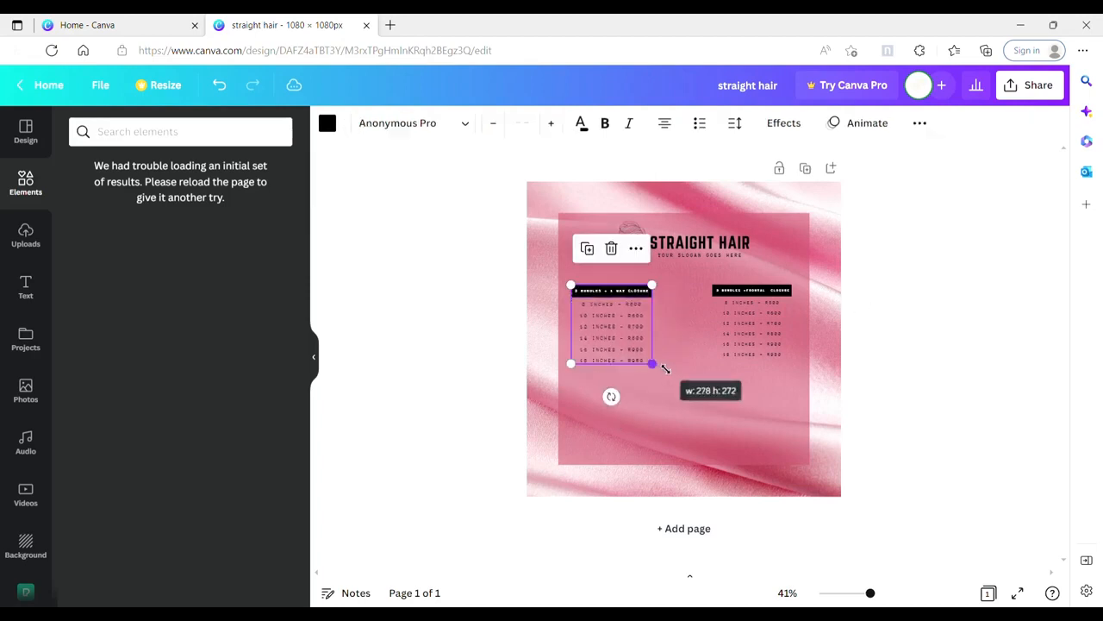
pyautogui.click(738, 301)
pyautogui.moveTo(795, 360); pyautogui.dragTo(803, 369)
pyautogui.click(775, 402)
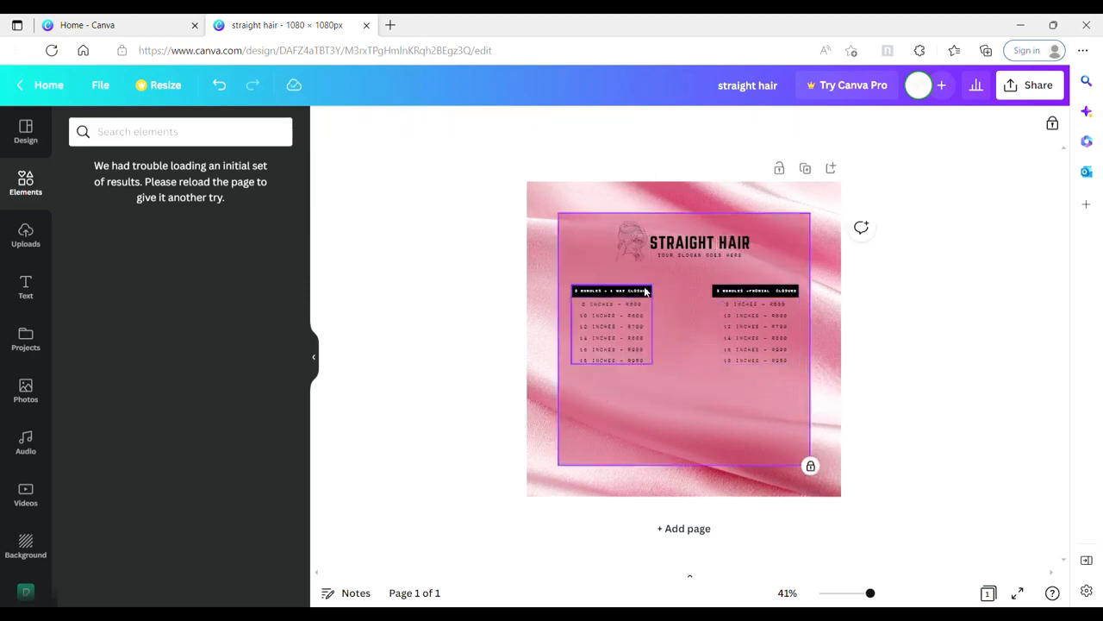
# Step: Move the closure block up slightly and stack the frontal block beneath it in the same column
pyautogui.moveTo(641, 316); pyautogui.dragTo(644, 306)
pyautogui.moveTo(765, 311); pyautogui.dragTo(629, 396)
pyautogui.click(800, 274)
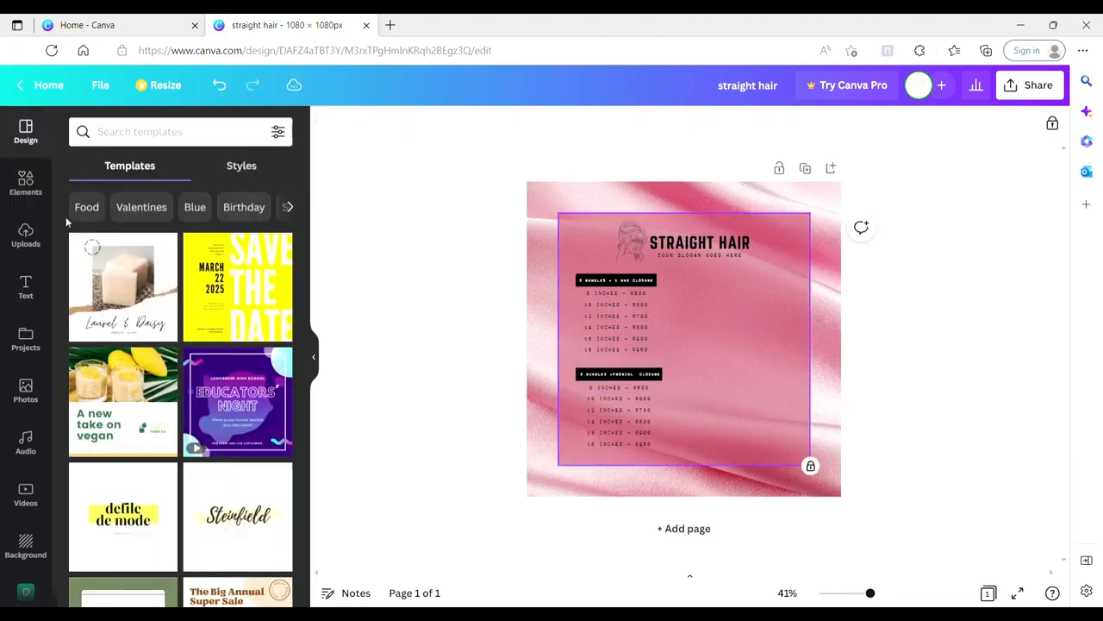
# Step: Search the elements for "frame", list all frames, and add the plain square frame to the page
pyautogui.click(32, 191)
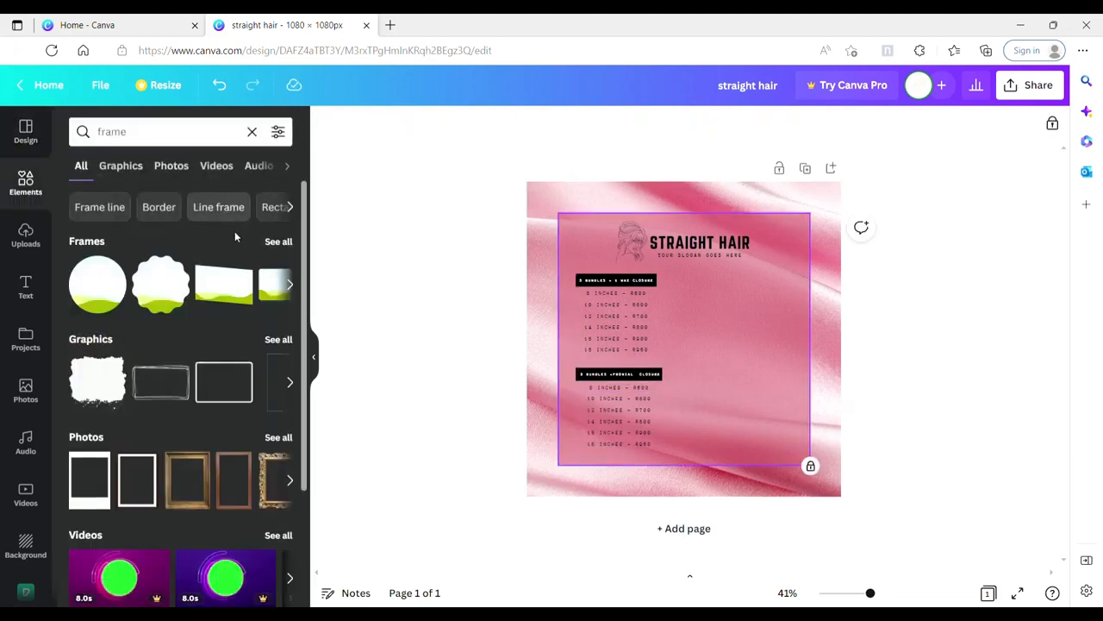
pyautogui.click(275, 242)
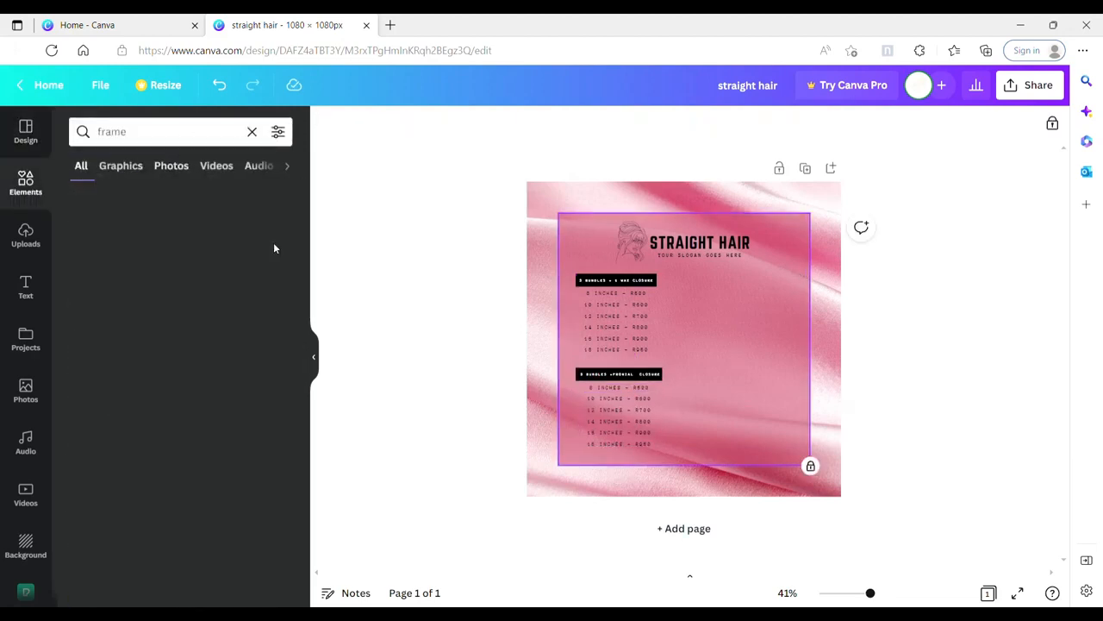
pyautogui.moveTo(303, 263); pyautogui.dragTo(303, 566)
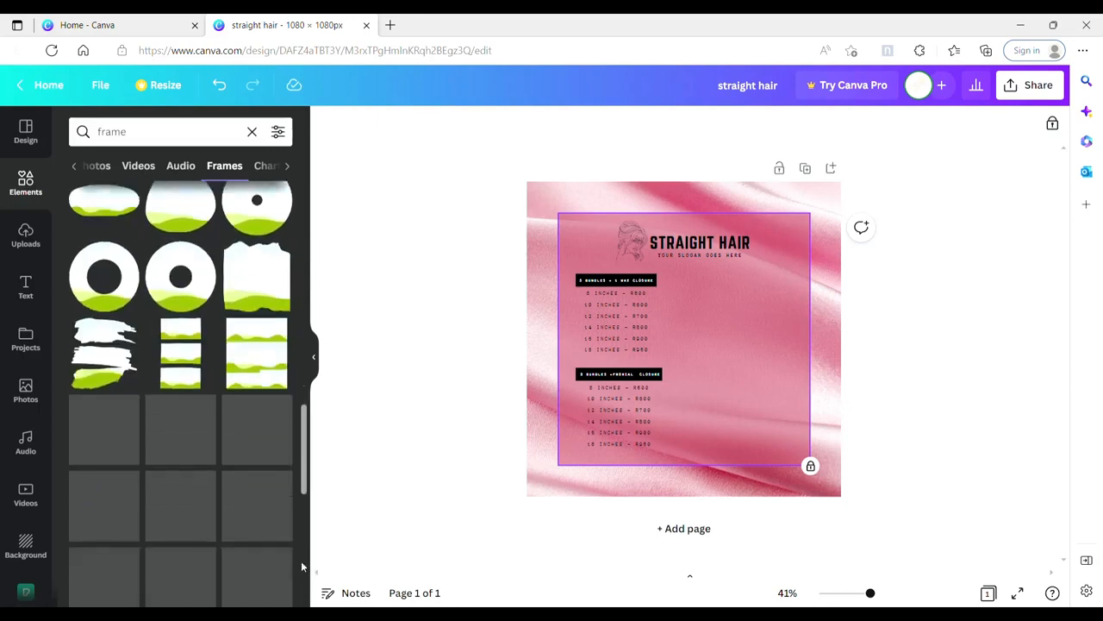
pyautogui.moveTo(305, 460); pyautogui.dragTo(305, 529)
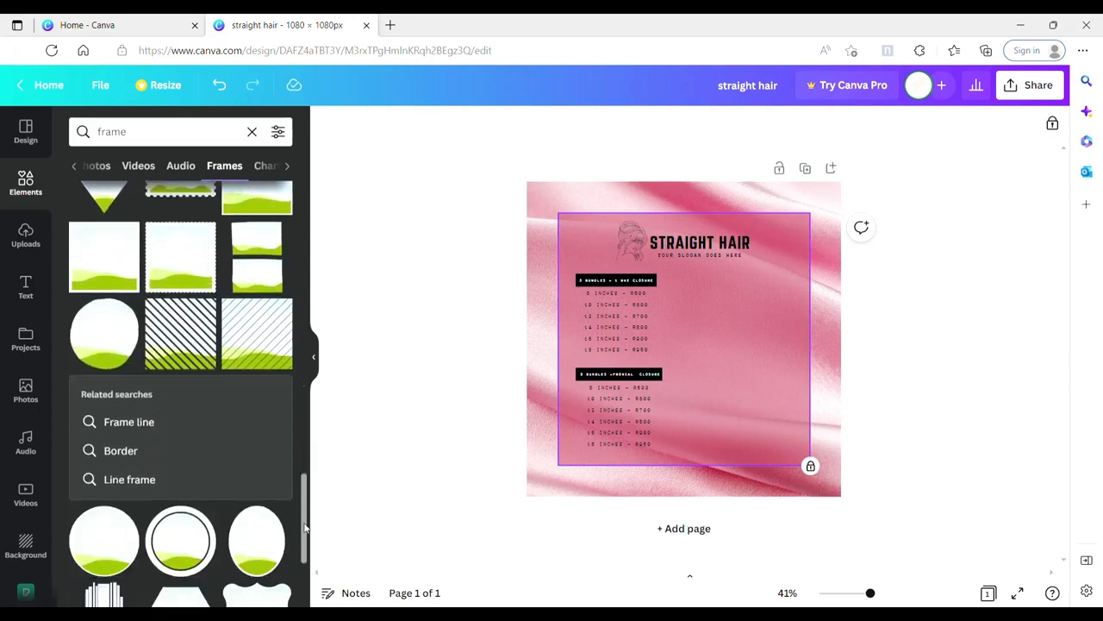
pyautogui.click(114, 273)
# Step: Shrink the square frame, place it beside the closure price block, and tilt it slightly counterclockwise
pyautogui.moveTo(610, 265); pyautogui.dragTo(696, 354)
pyautogui.moveTo(729, 387); pyautogui.dragTo(732, 320)
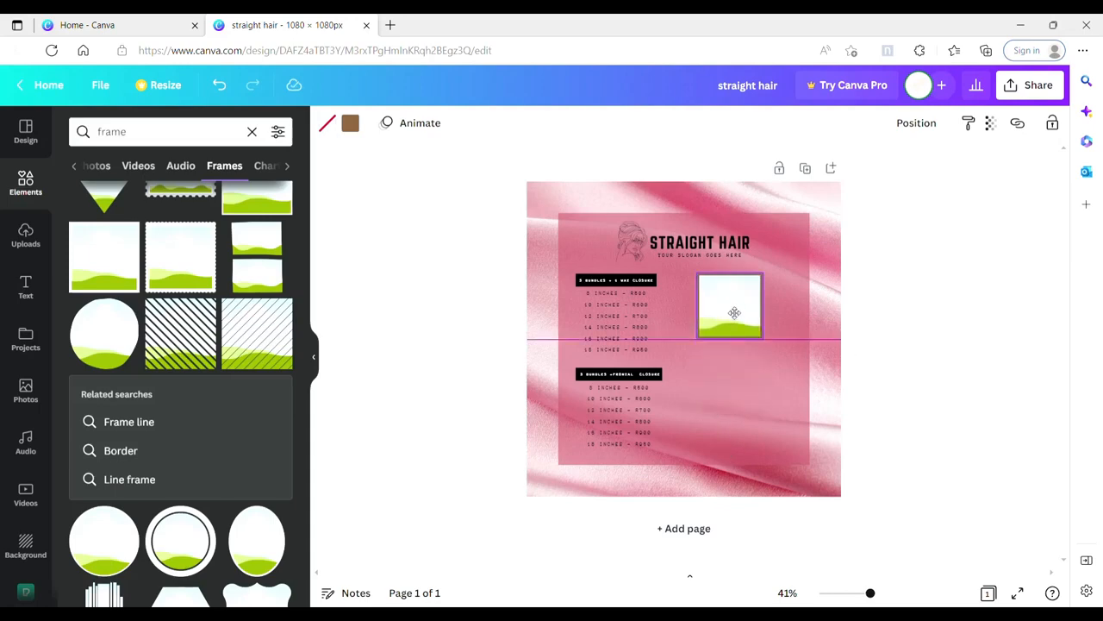
pyautogui.moveTo(729, 371)
pyautogui.mouseDown()
pyautogui.moveTo(773, 400)
pyautogui.moveTo(749, 379)
pyautogui.mouseUp()
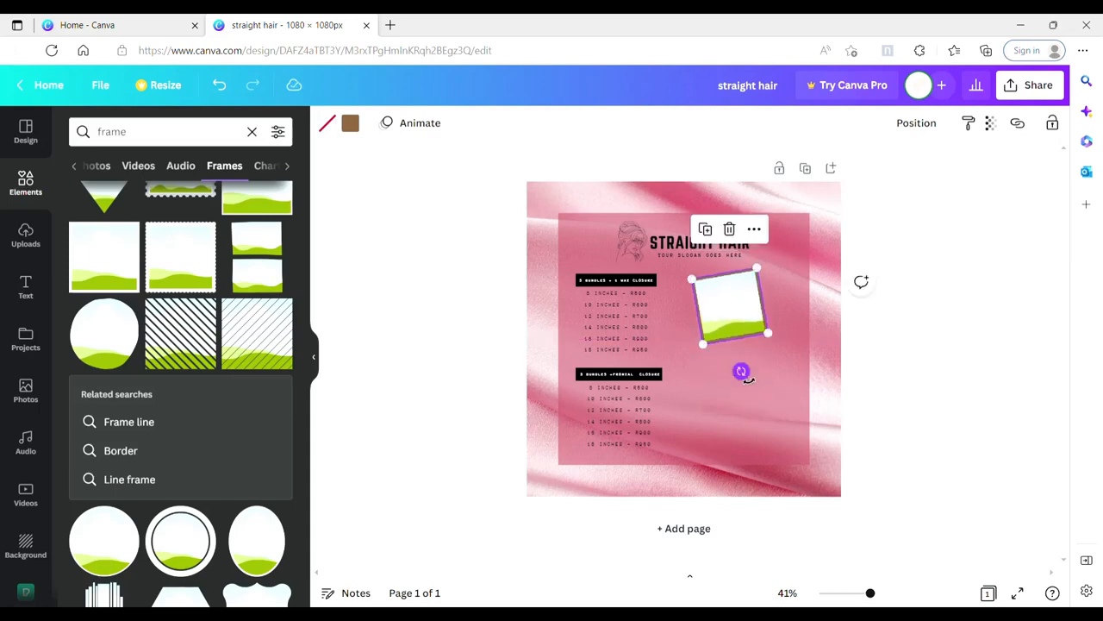
# Step: Duplicate the tilted square frame, tilt the copy slightly clockwise and place it lower so it overlaps the original
pyautogui.rightClick(742, 329)
pyautogui.click(779, 328)
pyautogui.moveTo(776, 328); pyautogui.dragTo(794, 357)
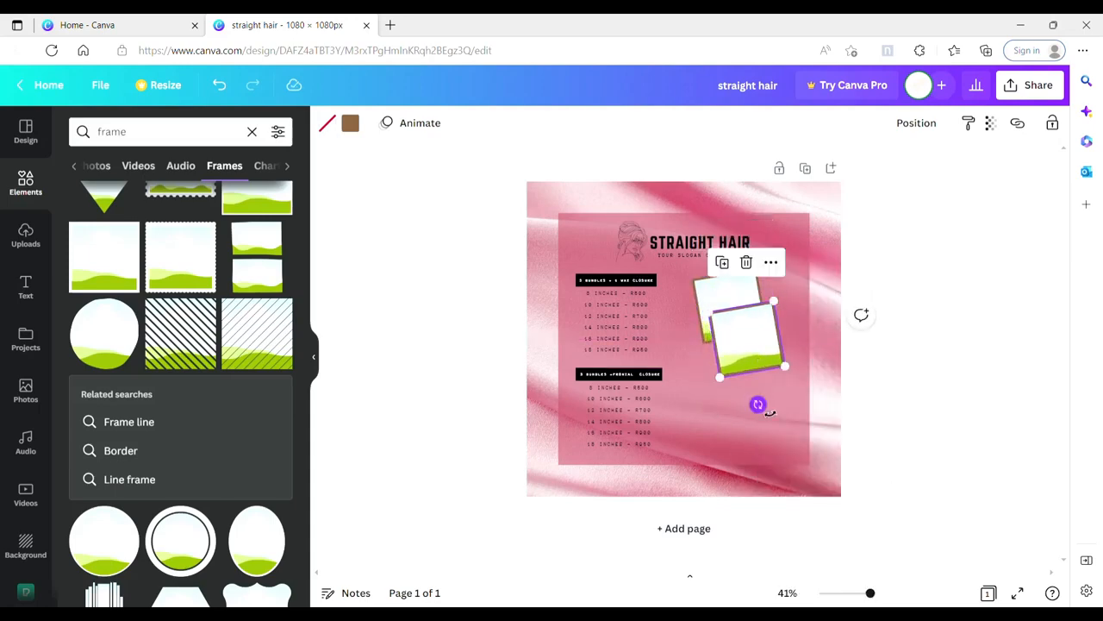
pyautogui.moveTo(770, 414); pyautogui.dragTo(746, 418)
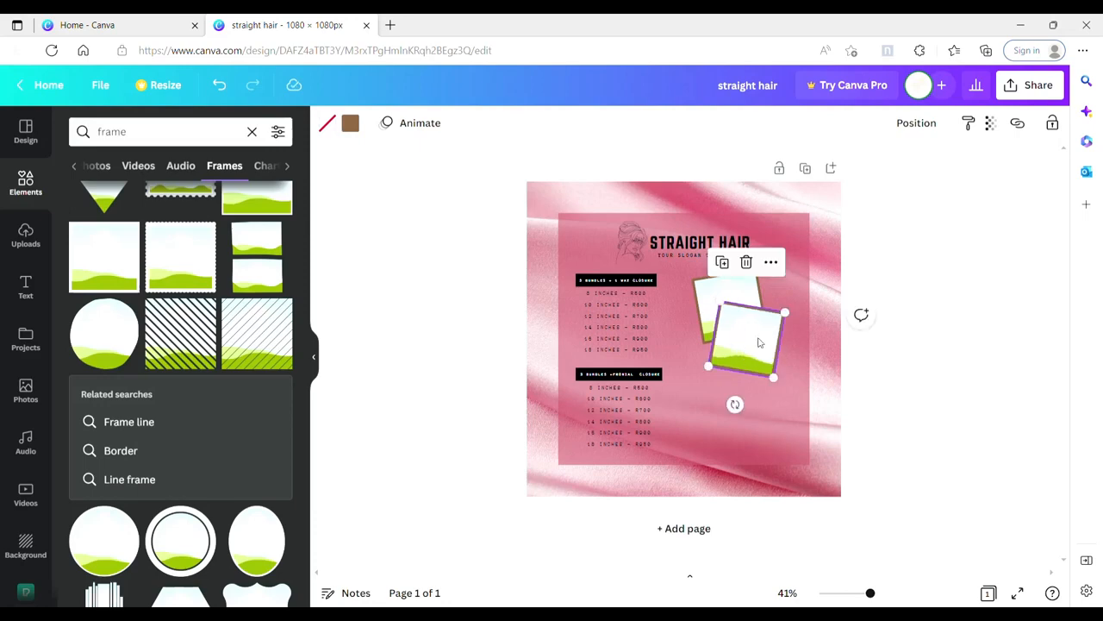
pyautogui.moveTo(760, 343); pyautogui.dragTo(745, 369)
# Step: Shrink both frames together and reposition the pair beside the closure price block
pyautogui.click(790, 370)
pyautogui.moveTo(784, 405); pyautogui.dragTo(768, 385)
pyautogui.moveTo(738, 342); pyautogui.dragTo(749, 342)
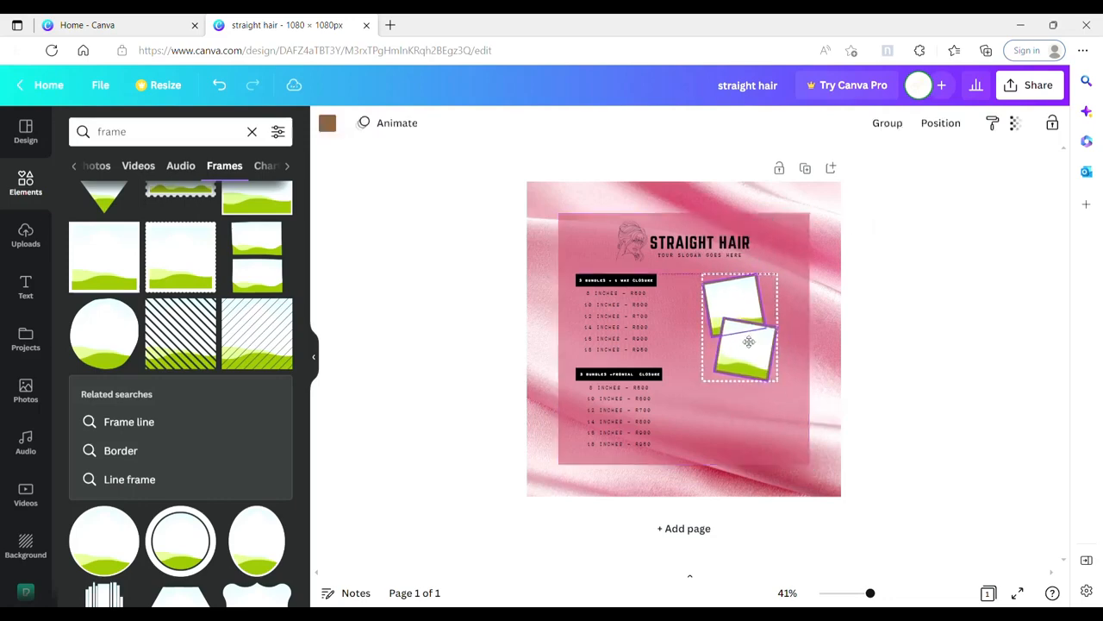
pyautogui.click(740, 414)
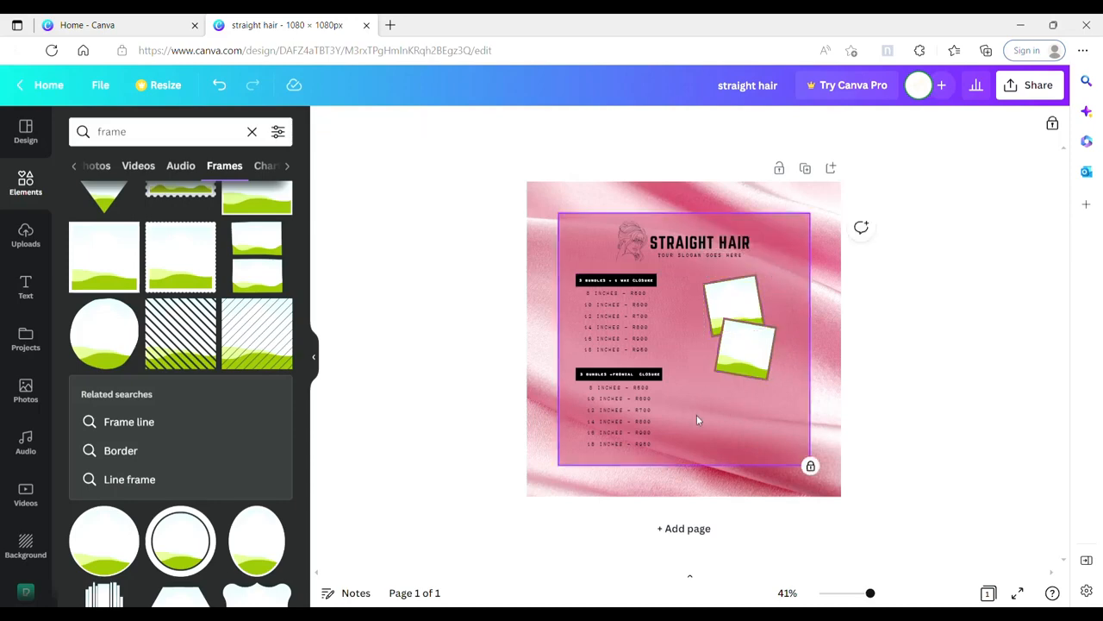
# Step: Change the border colour of both square frames from the document colours to white
pyautogui.click(742, 293)
pyautogui.click(354, 129)
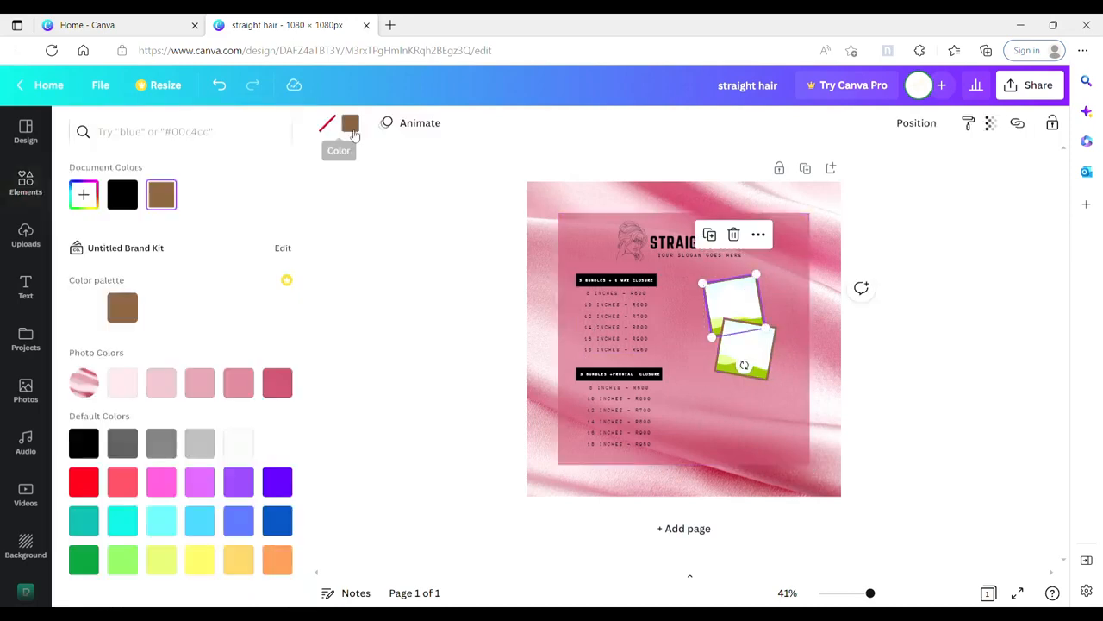
pyautogui.click(200, 195)
pyautogui.click(739, 356)
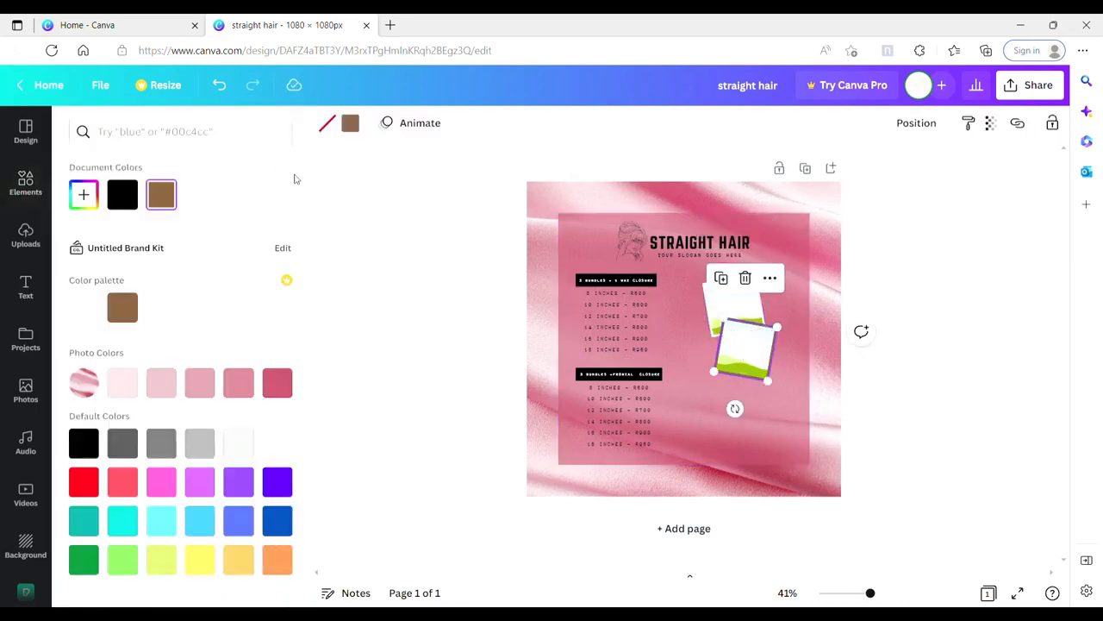
pyautogui.click(205, 197)
pyautogui.click(826, 292)
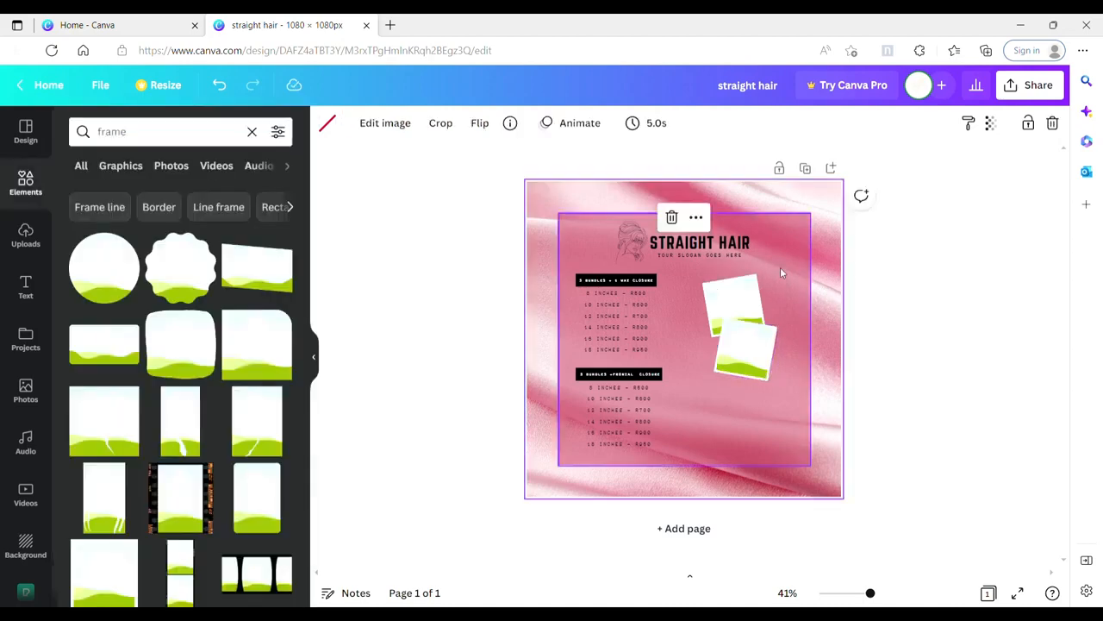
pyautogui.click(780, 273)
# Step: Search the photo library for "Straight hair" and "frontal"
pyautogui.click(31, 391)
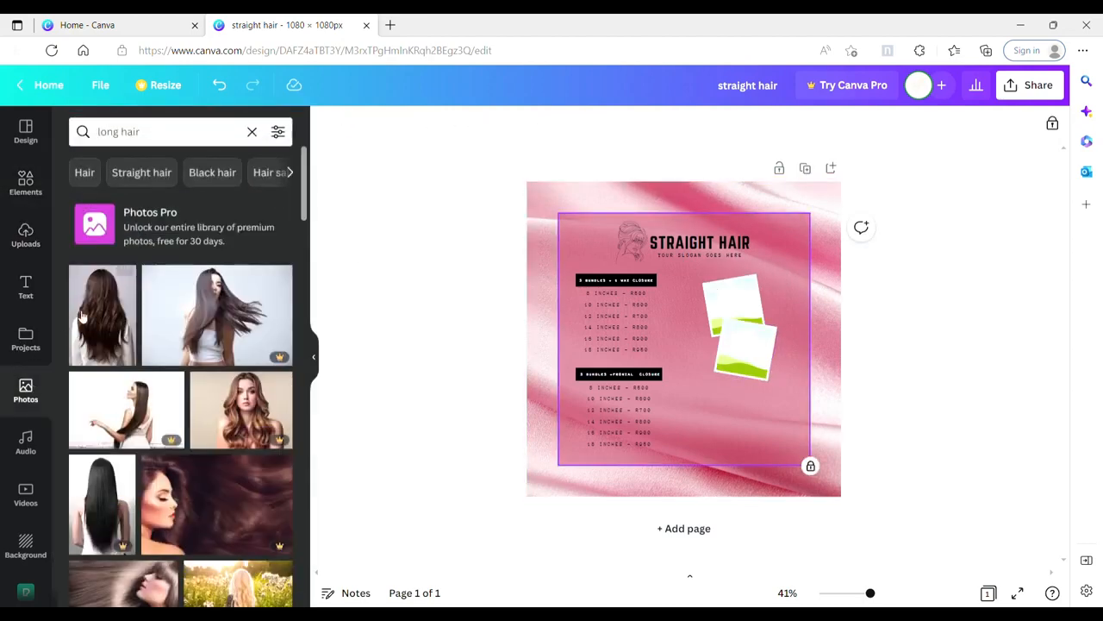
pyautogui.click(152, 175)
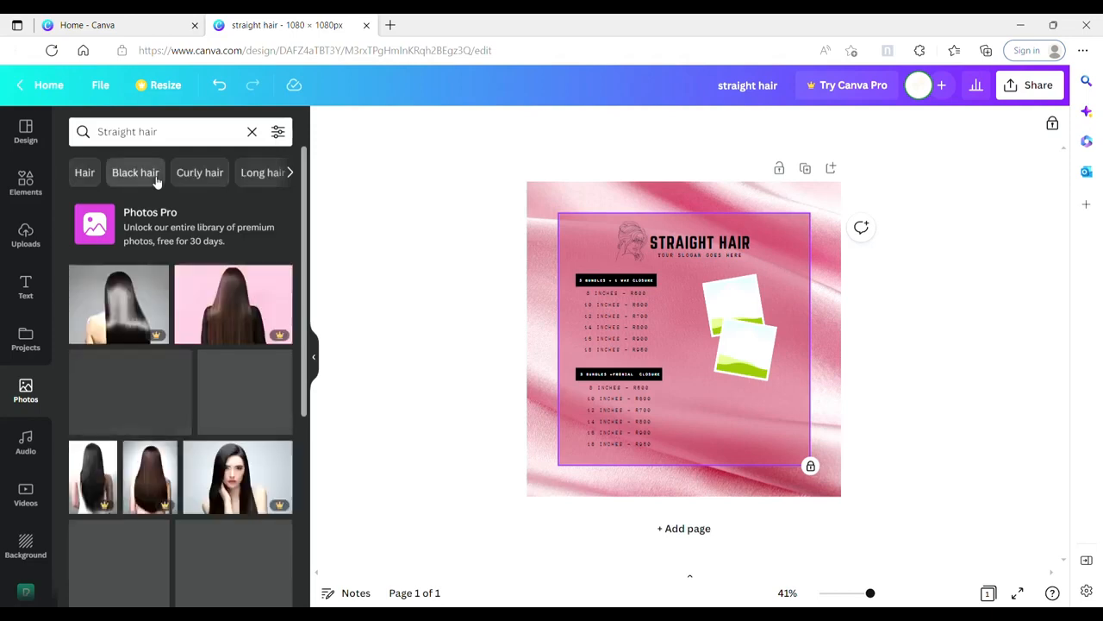
pyautogui.click(191, 140)
pyautogui.write('frontal')
pyautogui.press('Return')
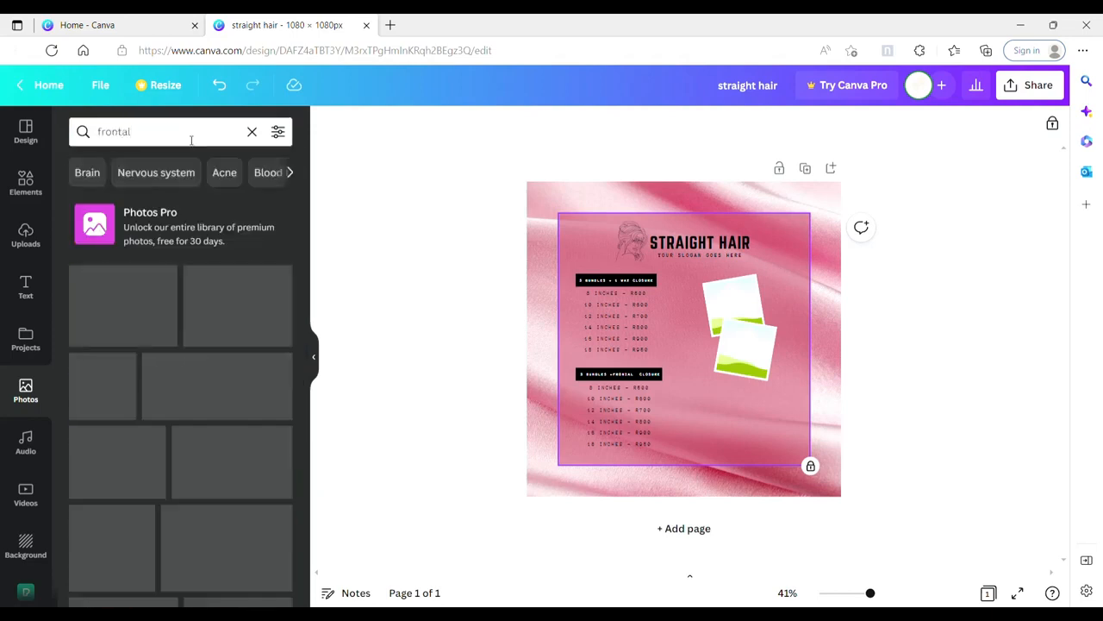
# Step: Search the photos for "hair" and place the portrait of the woman with long wavy red hair in the lower frame
pyautogui.click(192, 140)
pyautogui.write('hair')
pyautogui.press('Return')
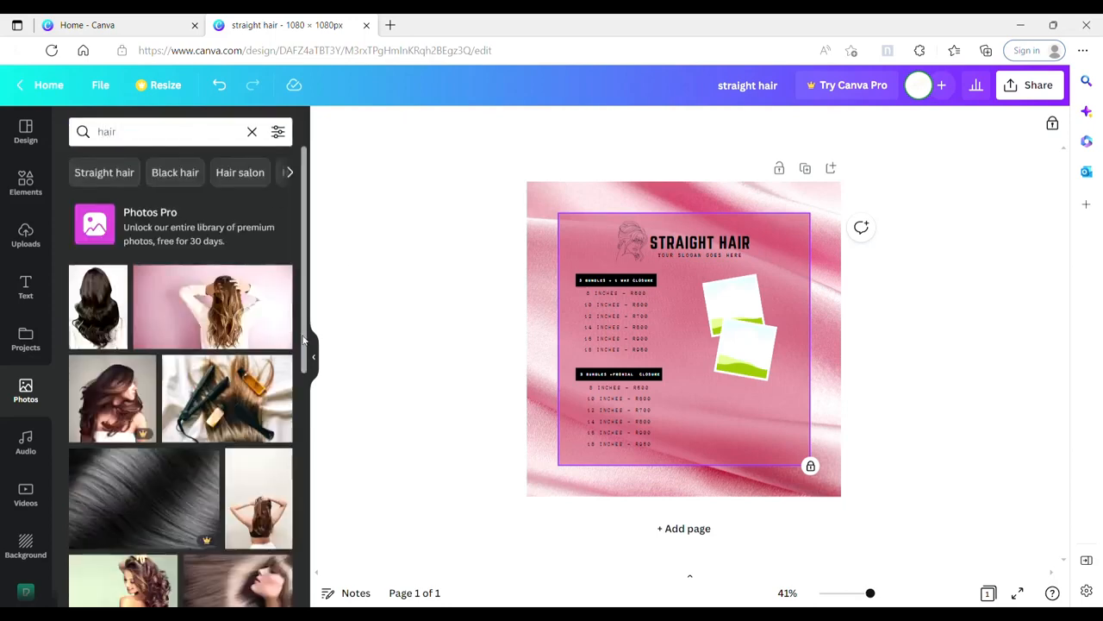
pyautogui.scroll(-2, 303, 339)
pyautogui.scroll(2, 307, 332)
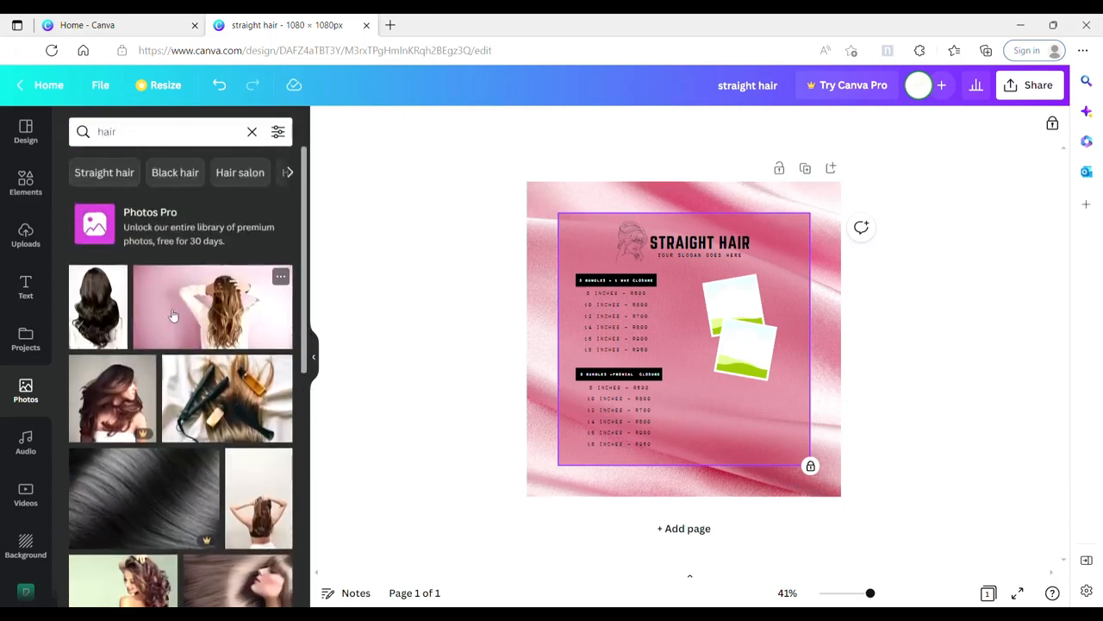
pyautogui.click(274, 364)
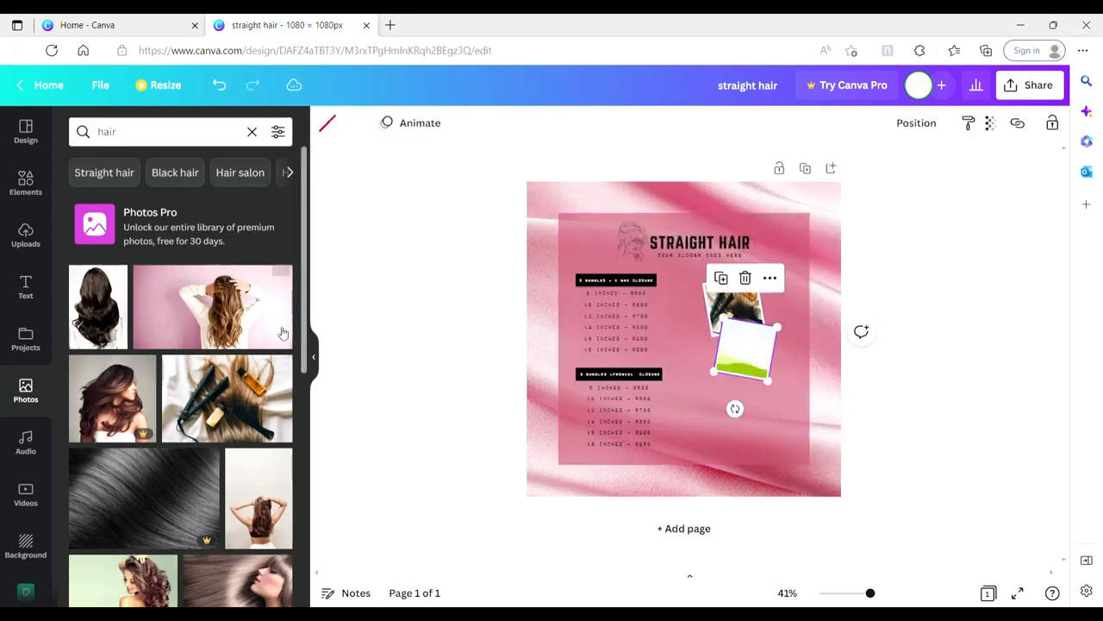
pyautogui.moveTo(305, 327); pyautogui.dragTo(299, 531)
pyautogui.moveTo(305, 400); pyautogui.dragTo(307, 513)
pyautogui.click(131, 334)
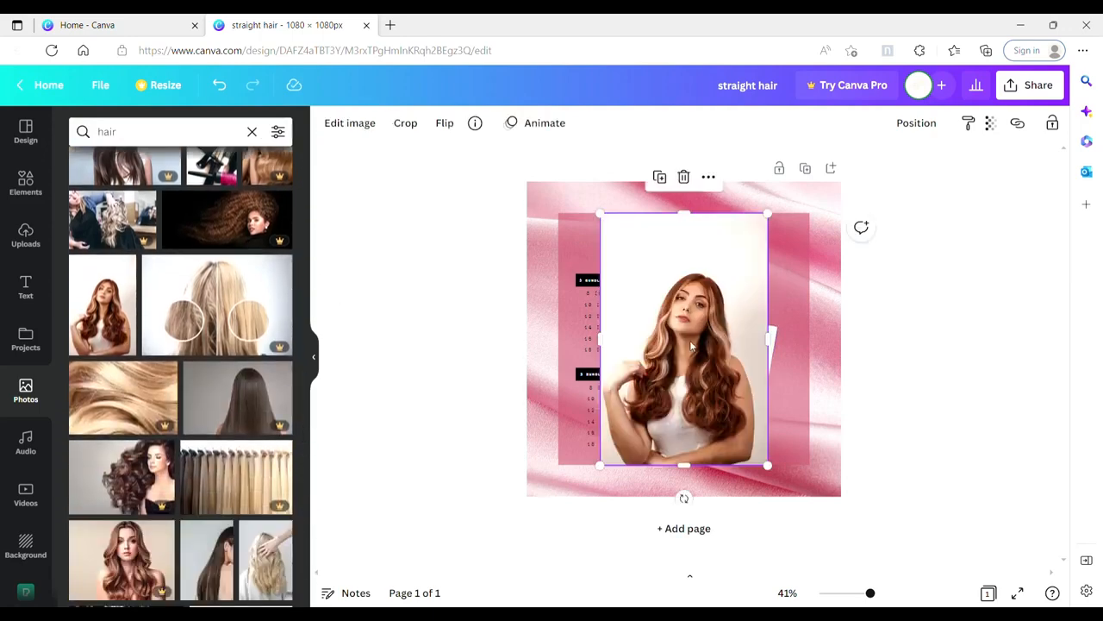
pyautogui.moveTo(697, 354); pyautogui.dragTo(747, 355)
pyautogui.click(769, 433)
# Step: Fill the upper frame with the photo of the woman with long curly black hair seen from behind
pyautogui.click(733, 306)
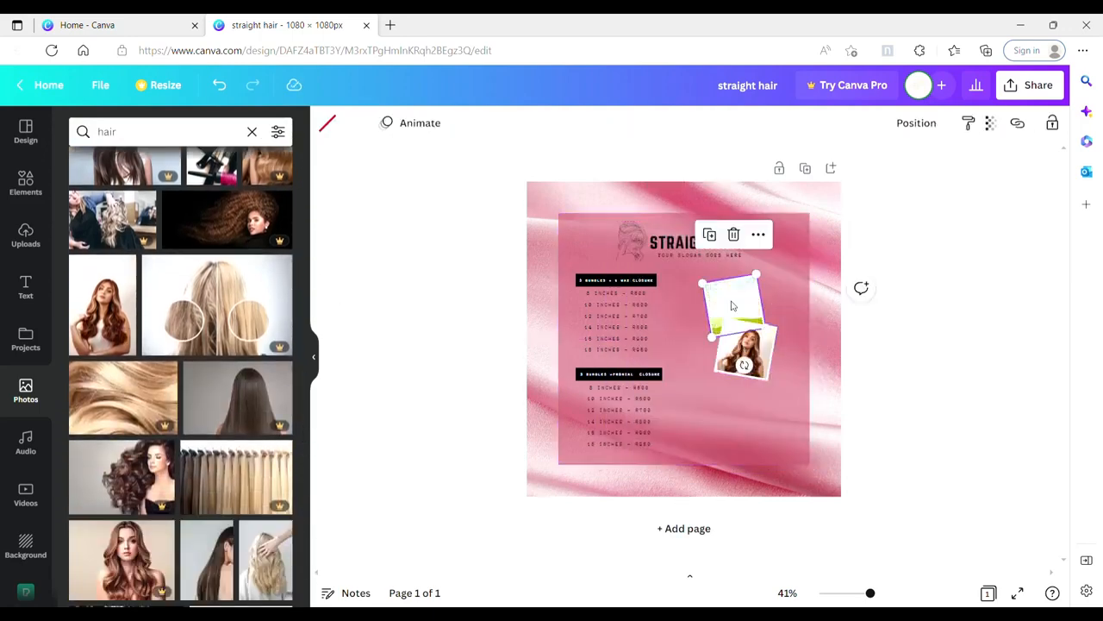
pyautogui.moveTo(294, 424); pyautogui.dragTo(306, 546)
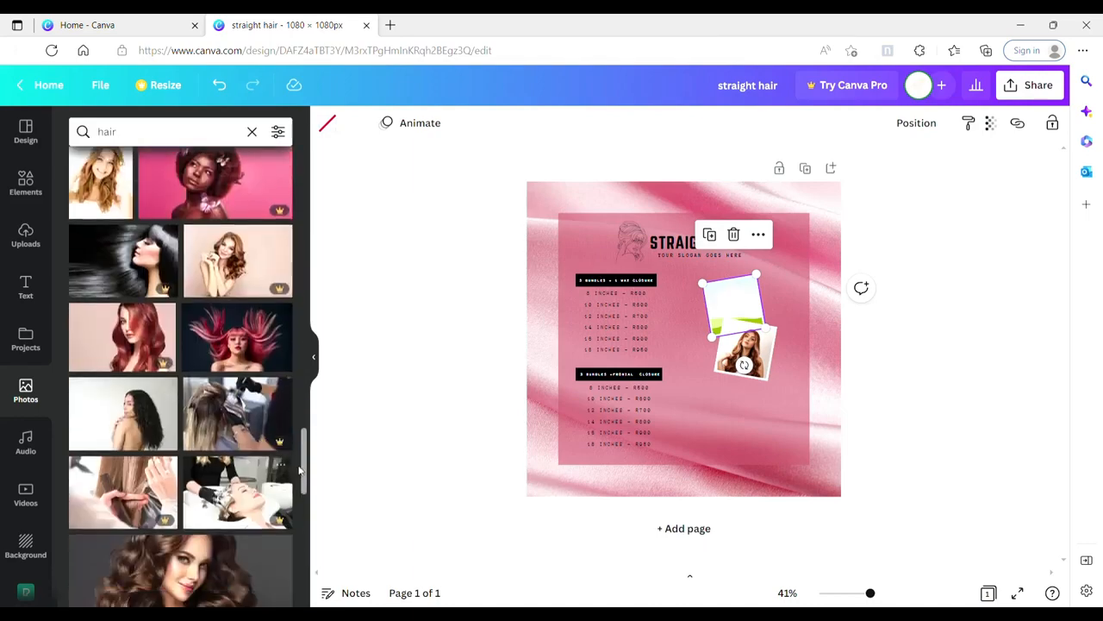
pyautogui.moveTo(304, 476)
pyautogui.mouseDown()
pyautogui.moveTo(308, 502)
pyautogui.moveTo(306, 489)
pyautogui.mouseUp()
pyautogui.click(152, 350)
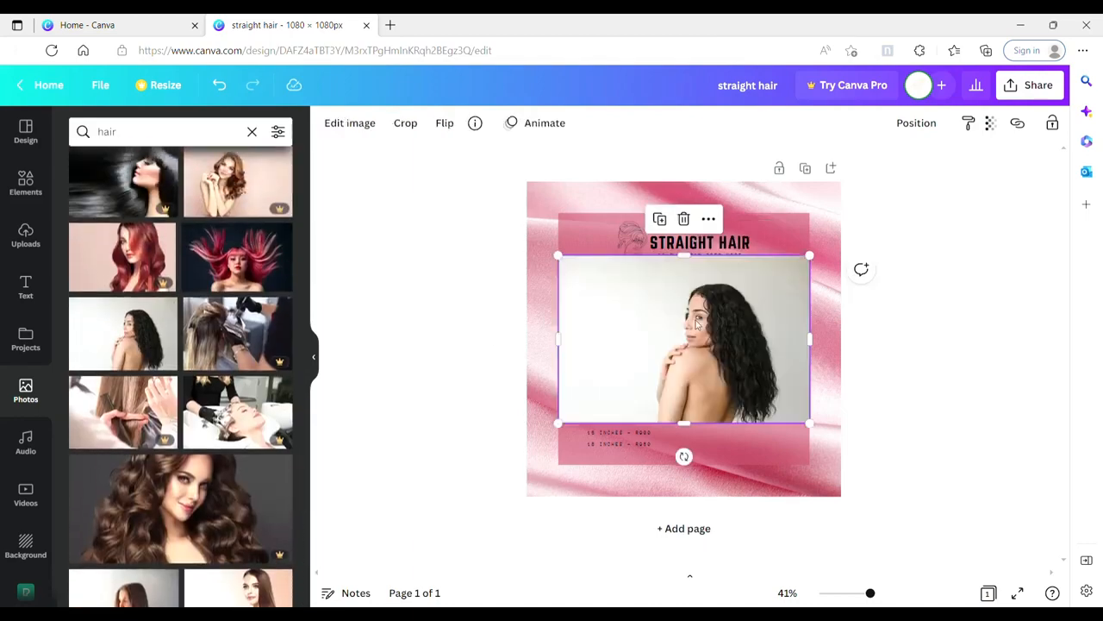
pyautogui.moveTo(698, 323); pyautogui.dragTo(733, 302)
pyautogui.doubleClick(732, 302)
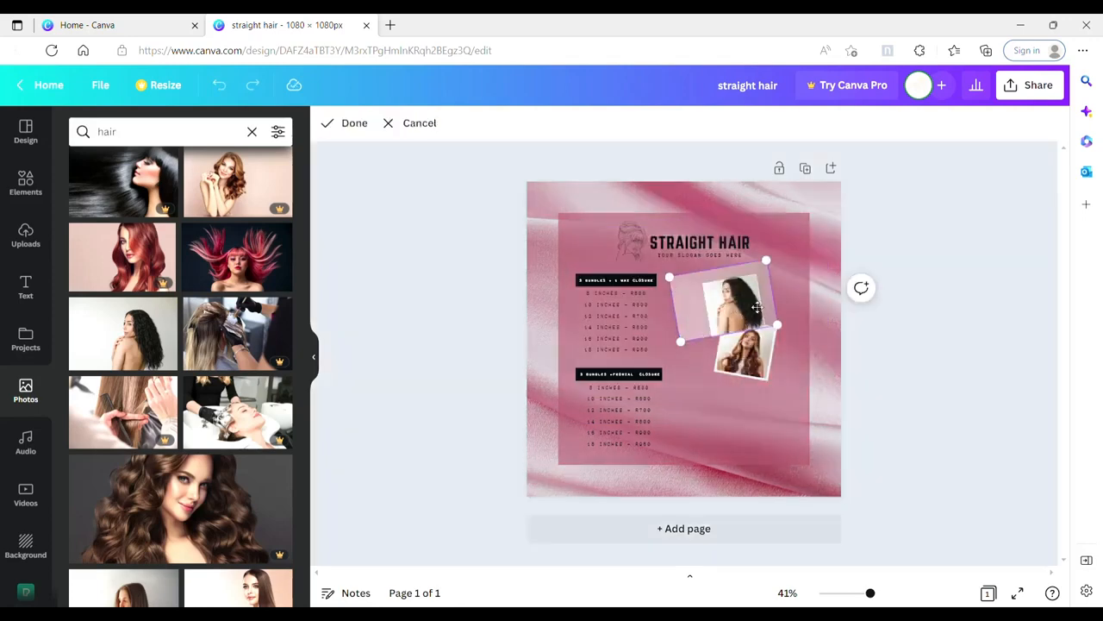
pyautogui.click(737, 393)
pyautogui.click(728, 401)
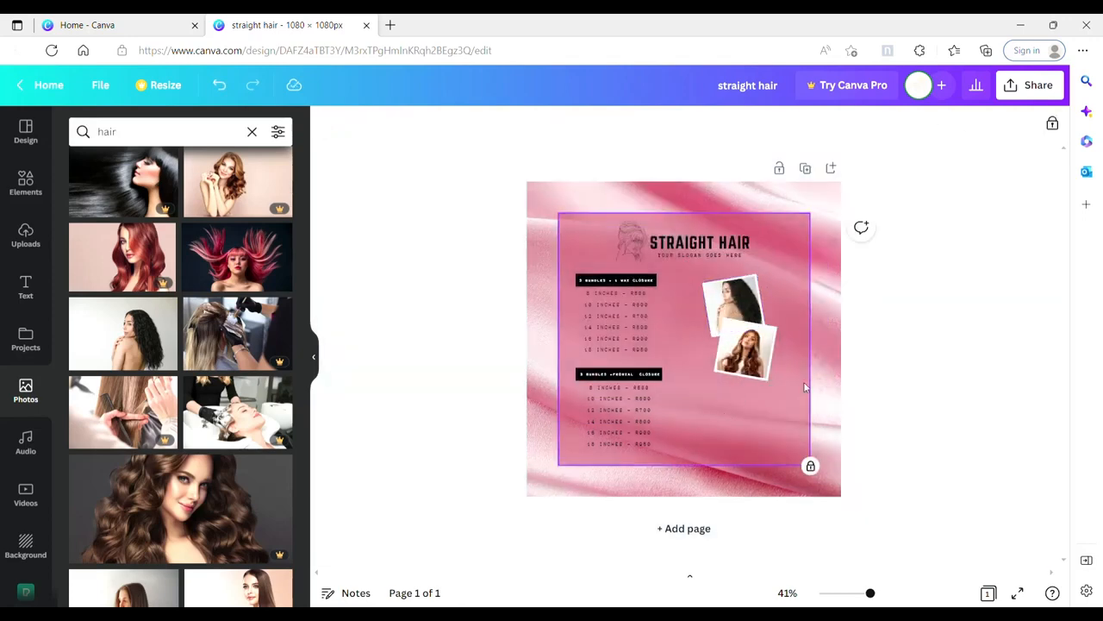
# Step: Enlarge both framed photos together and move the pair slightly lower beside the price blocks
pyautogui.click(749, 262)
pyautogui.moveTo(766, 273); pyautogui.dragTo(748, 359)
pyautogui.moveTo(703, 275); pyautogui.dragTo(689, 255)
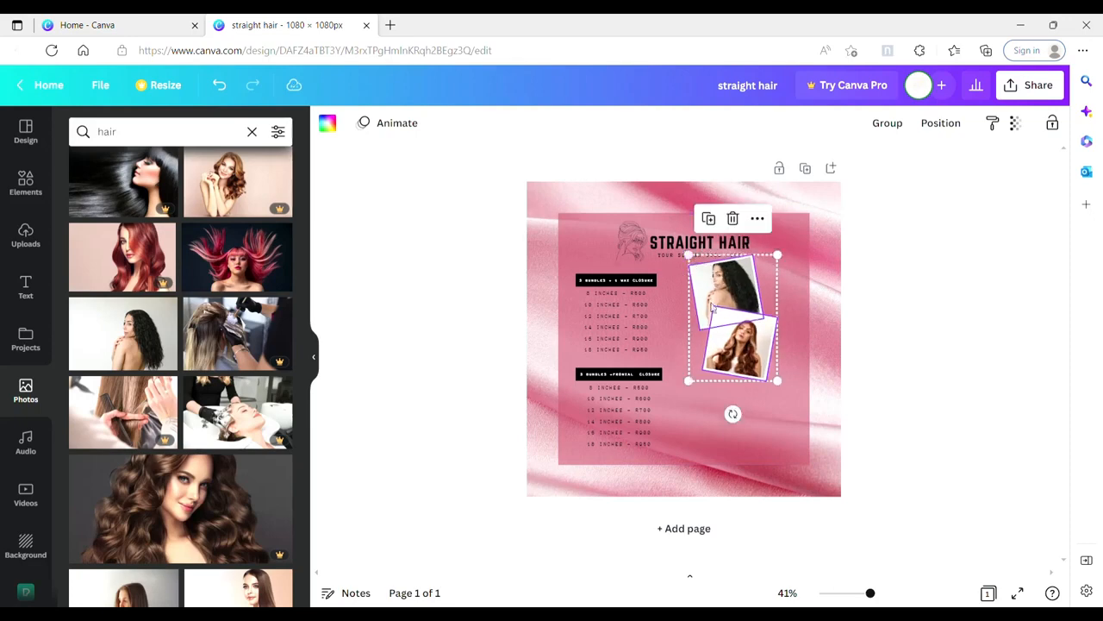
pyautogui.moveTo(713, 308); pyautogui.dragTo(722, 327)
pyautogui.click(712, 427)
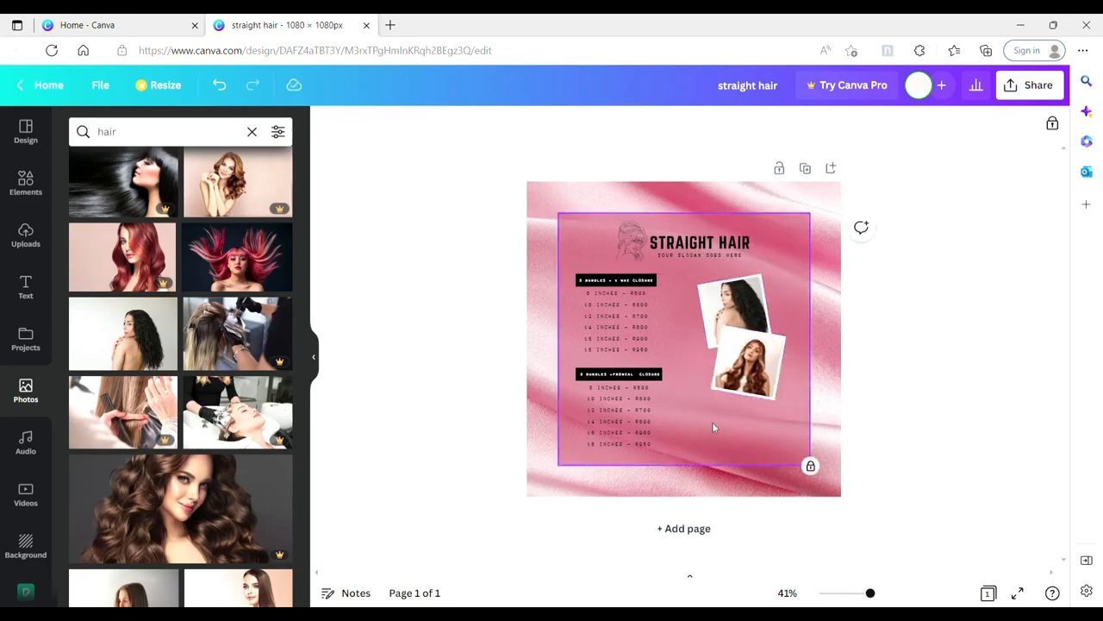
# Step: Ungroup the logo and stack two copies of its slogan line below the framed photos
pyautogui.click(634, 302)
pyautogui.click(724, 259)
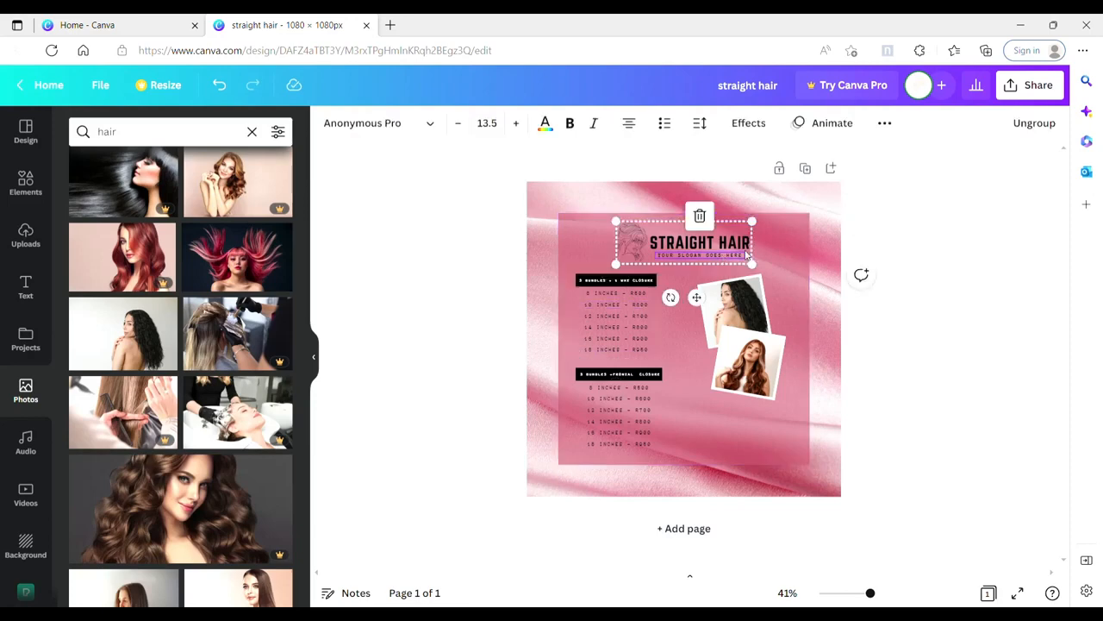
pyautogui.click(1025, 125)
pyautogui.click(789, 294)
pyautogui.click(728, 256)
pyautogui.hotkey('ctrl', 'd')
pyautogui.moveTo(725, 258); pyautogui.dragTo(757, 473)
pyautogui.hotkey('ctrl', 'd')
pyautogui.click(684, 419)
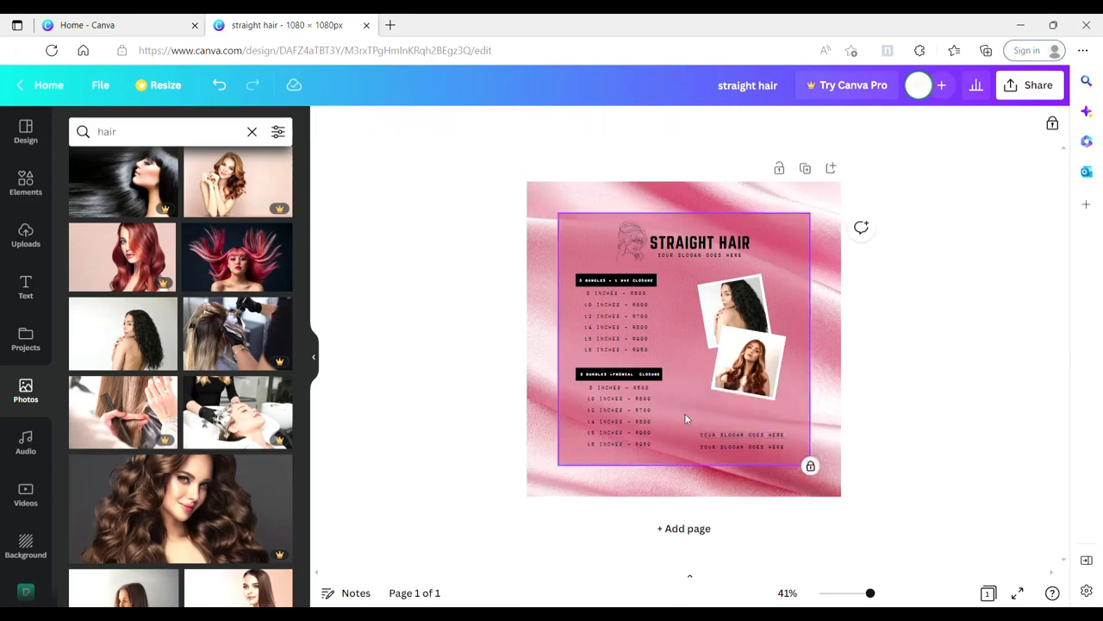
pyautogui.click(738, 435)
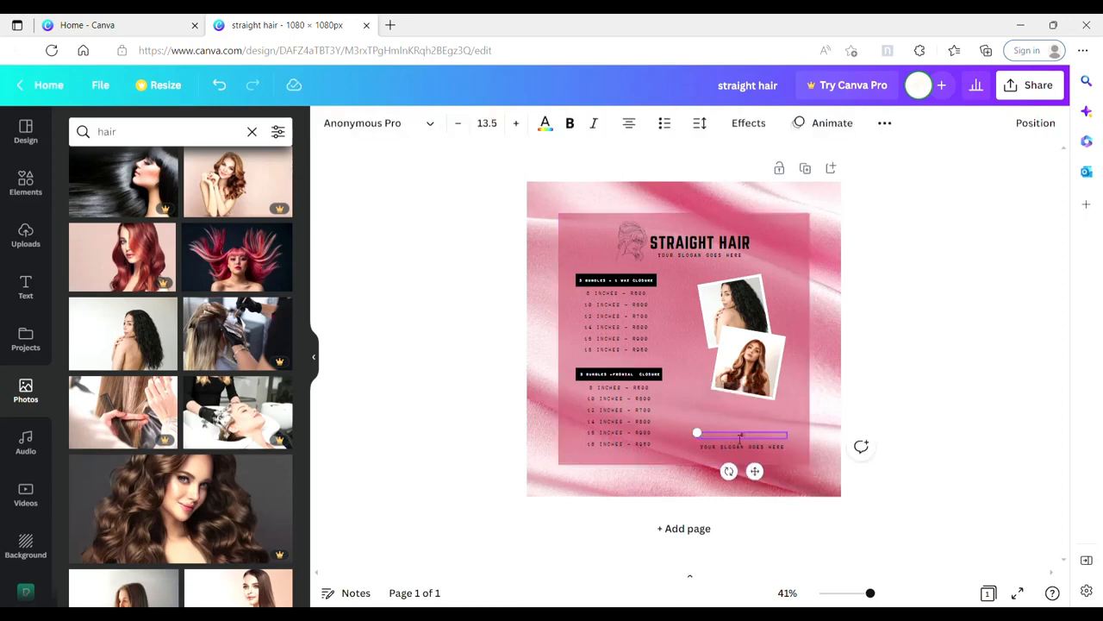
pyautogui.write('@STRAIGHTHAIR.COM')
pyautogui.doubleClick(752, 448)
pyautogui.write('+2')
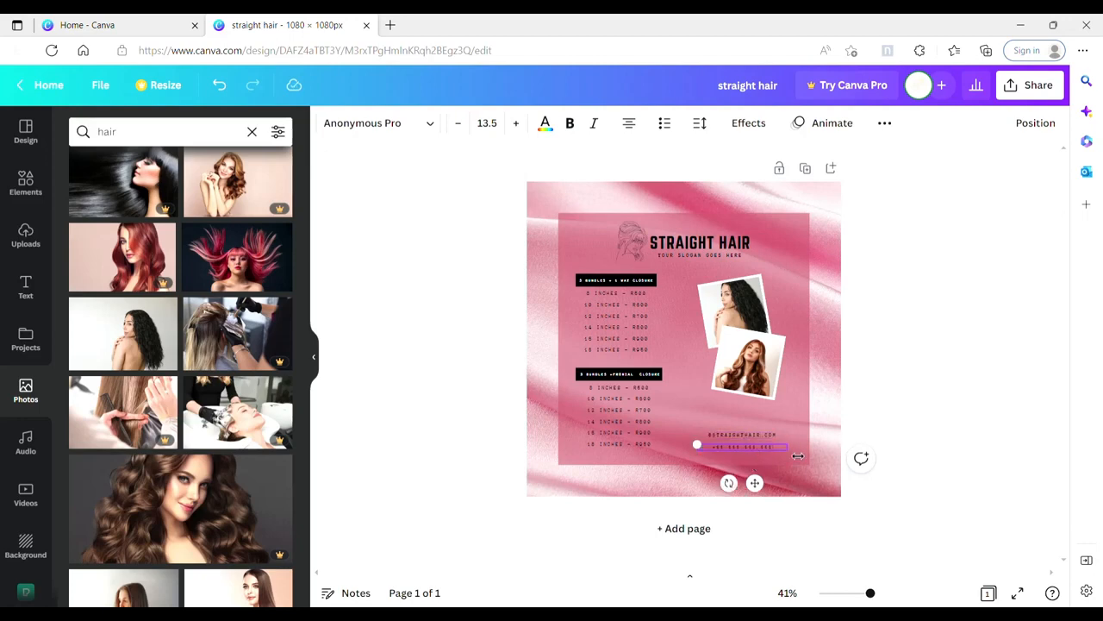
pyautogui.click(789, 412)
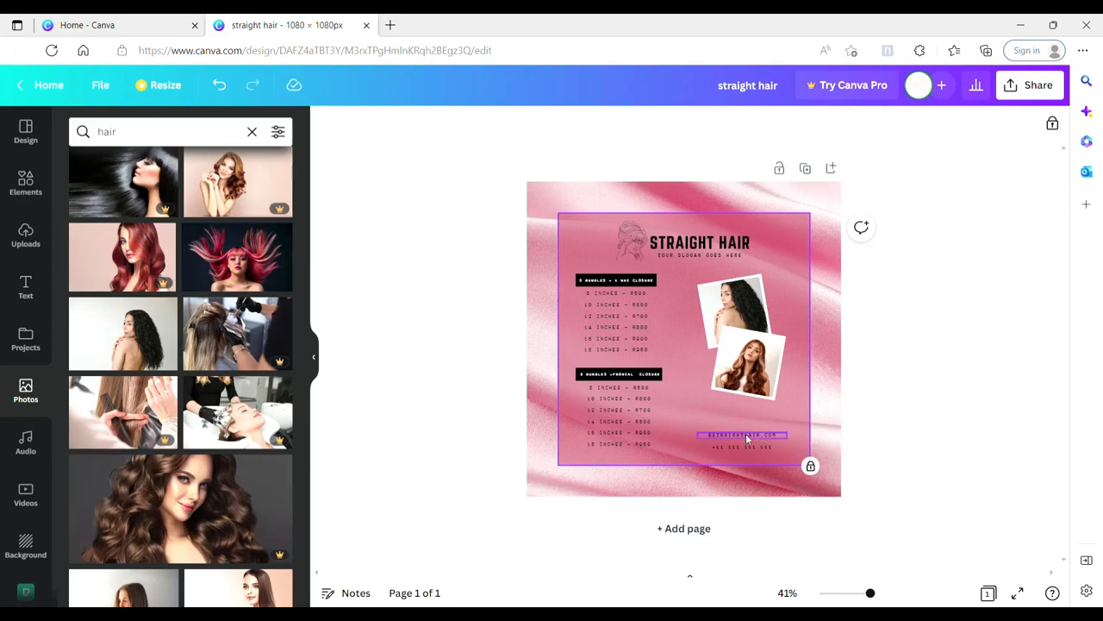
pyautogui.click(768, 437)
pyautogui.moveTo(761, 473); pyautogui.dragTo(771, 477)
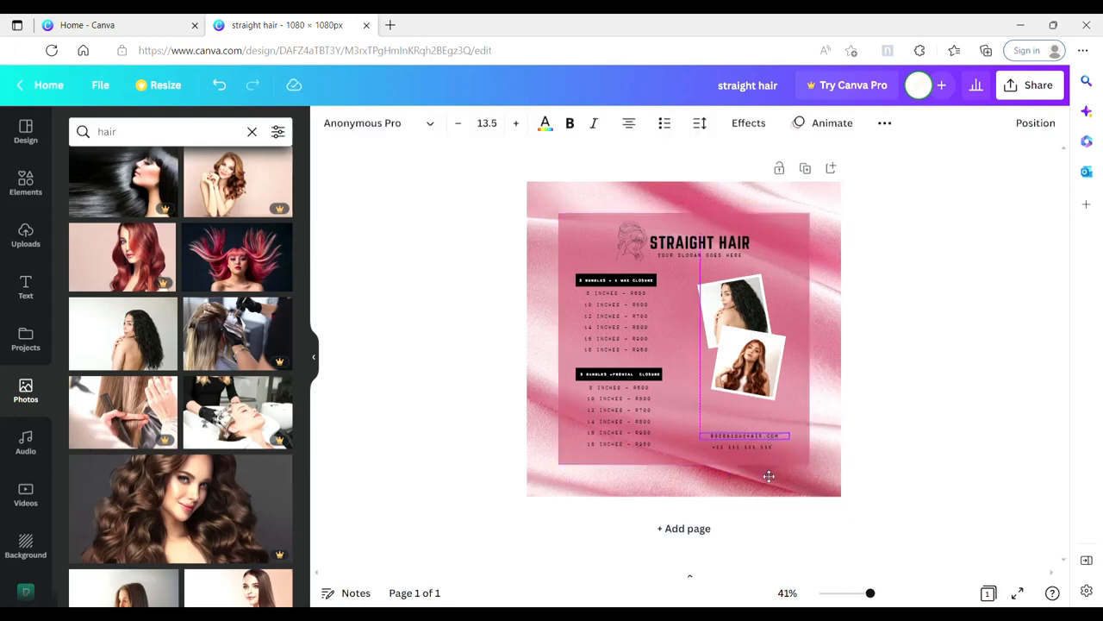
pyautogui.click(676, 383)
# Step: Search the graphics for "instagram icon", add the black outline icon, shrink it and place it beside the handle line
pyautogui.click(25, 185)
pyautogui.doubleClick(190, 133)
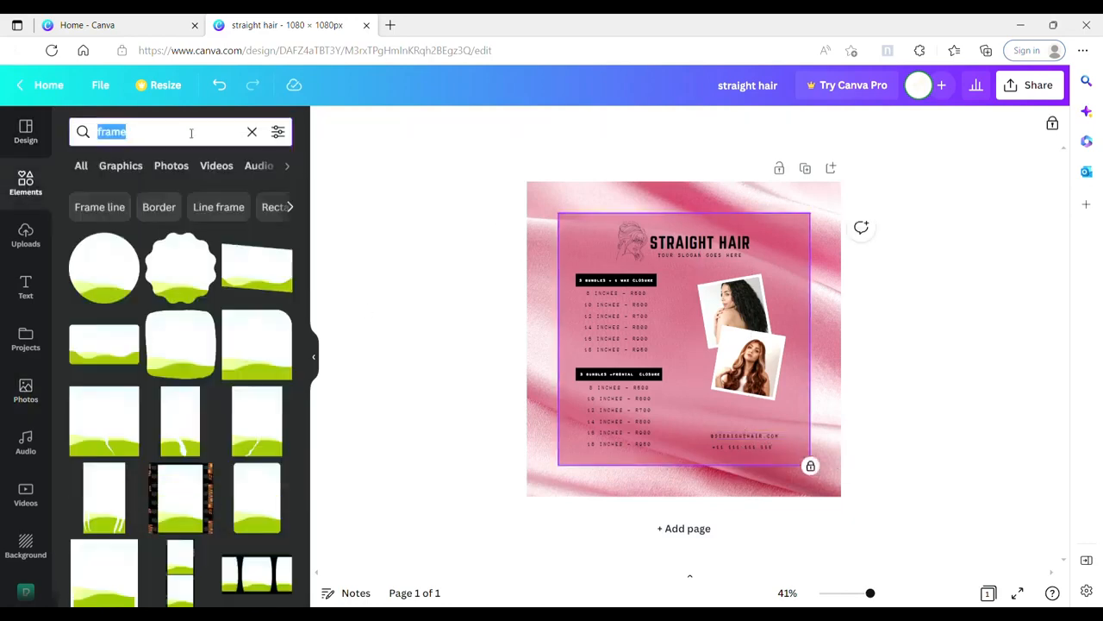
pyautogui.write('inst')
pyautogui.click(178, 227)
pyautogui.click(121, 165)
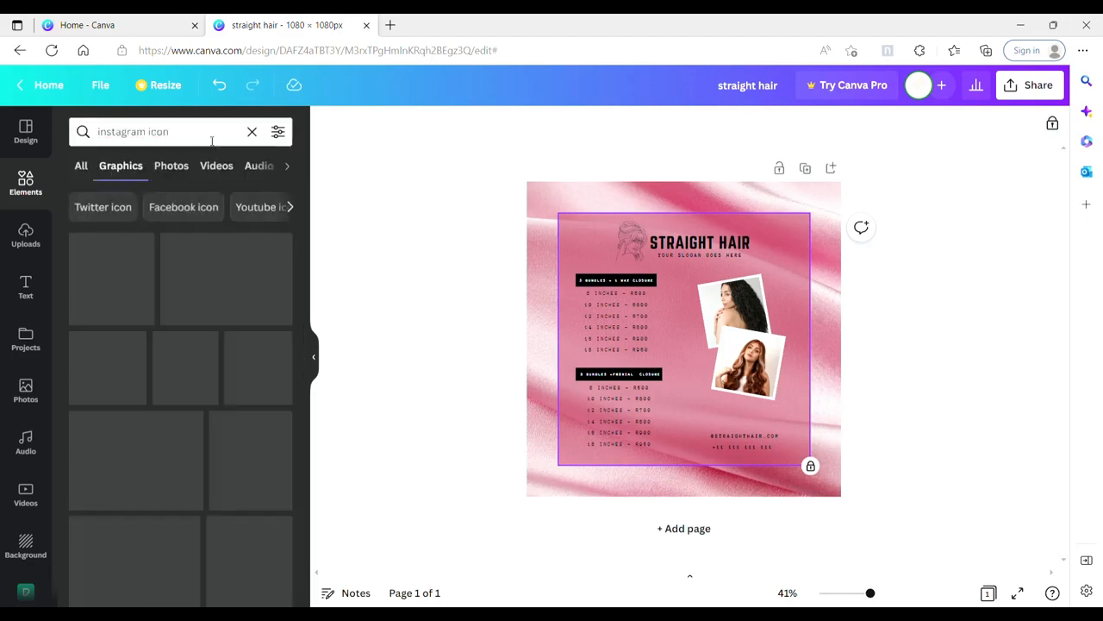
pyautogui.click(257, 420)
pyautogui.moveTo(752, 284); pyautogui.dragTo(626, 389)
pyautogui.moveTo(623, 434); pyautogui.dragTo(713, 470)
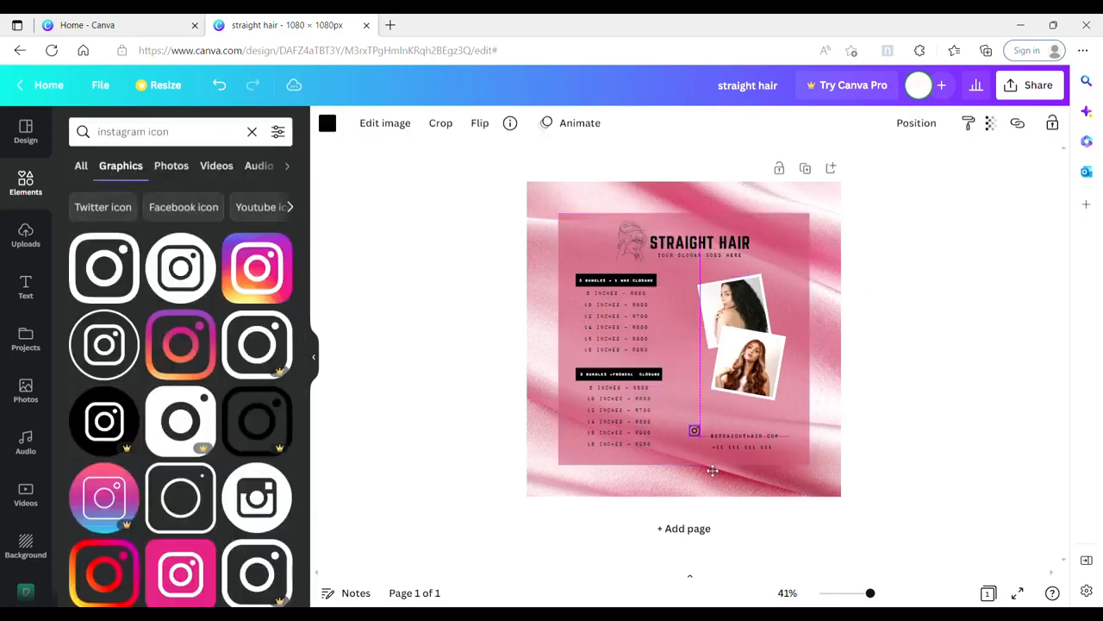
# Step: Search for "phone icon", add the plain handset, shrink it and align it with the phone number line under the Instagram icon
pyautogui.tripleClick(143, 132)
pyautogui.write('phone icon')
pyautogui.press('Return')
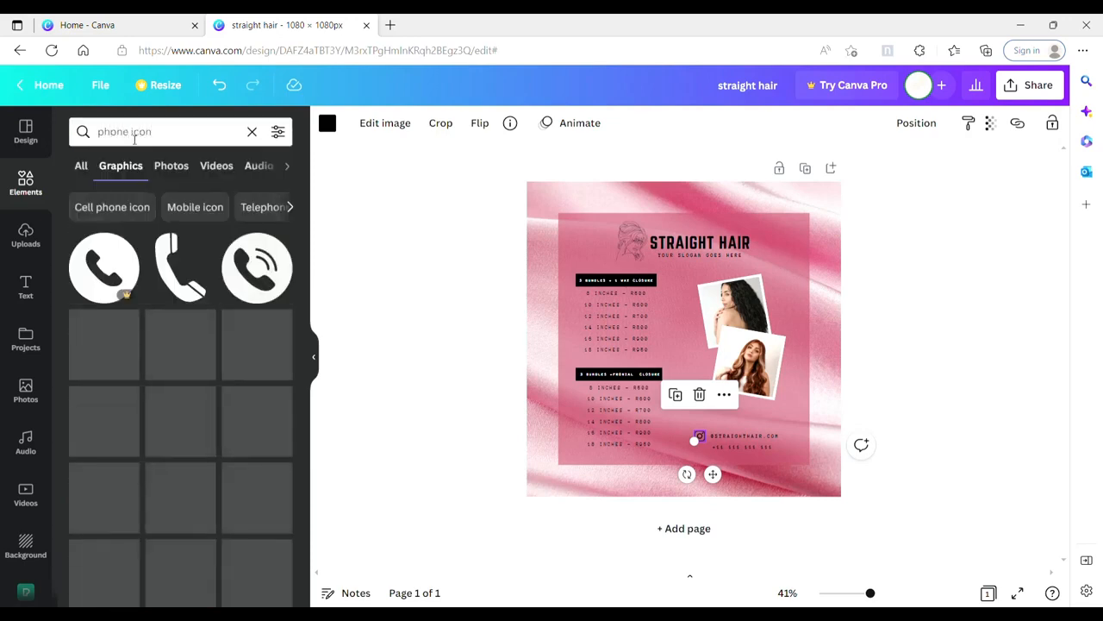
pyautogui.click(109, 354)
pyautogui.moveTo(747, 276); pyautogui.dragTo(633, 391)
pyautogui.moveTo(641, 436); pyautogui.dragTo(714, 487)
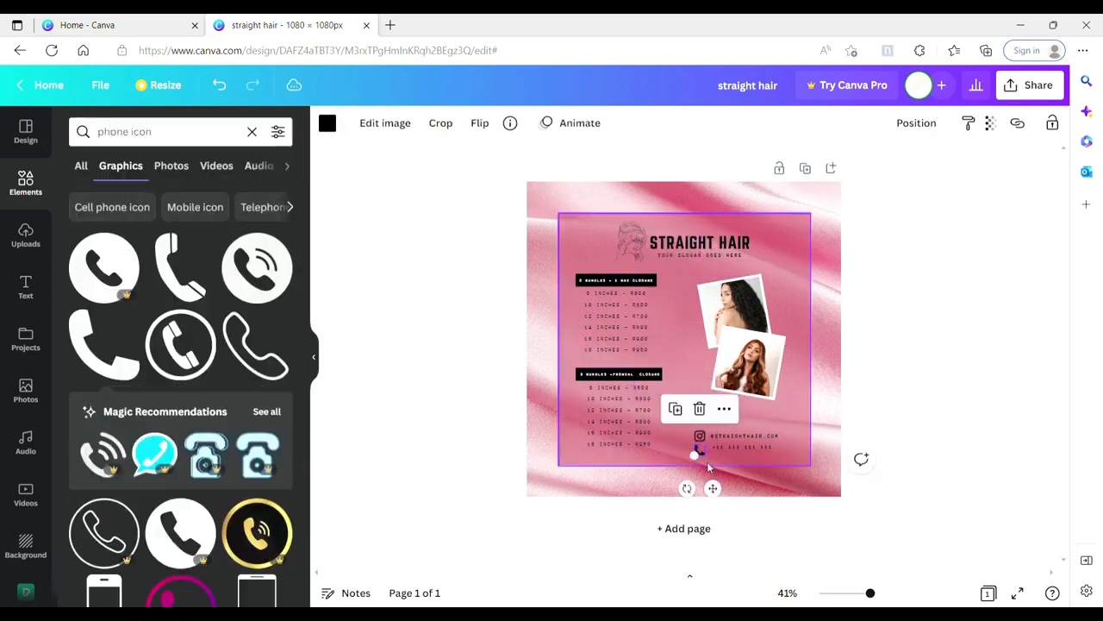
pyautogui.click(749, 447)
pyautogui.moveTo(748, 449); pyautogui.dragTo(750, 451)
pyautogui.click(799, 413)
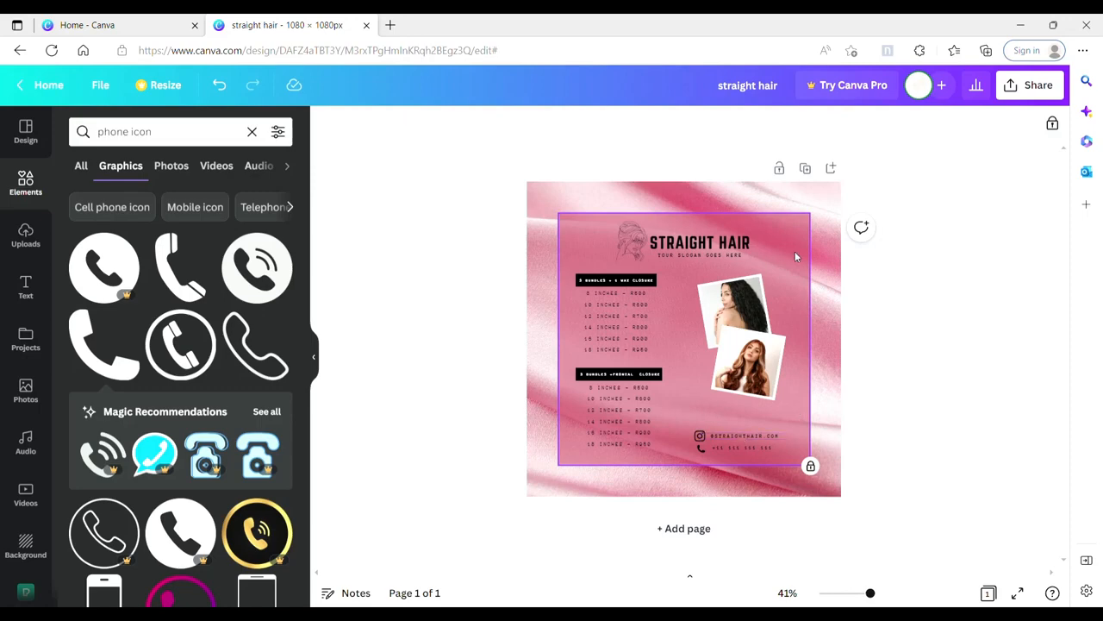
# Step: Group the contact lines with their icons and shift both the contact block and the framed photos up slightly
pyautogui.click(742, 446)
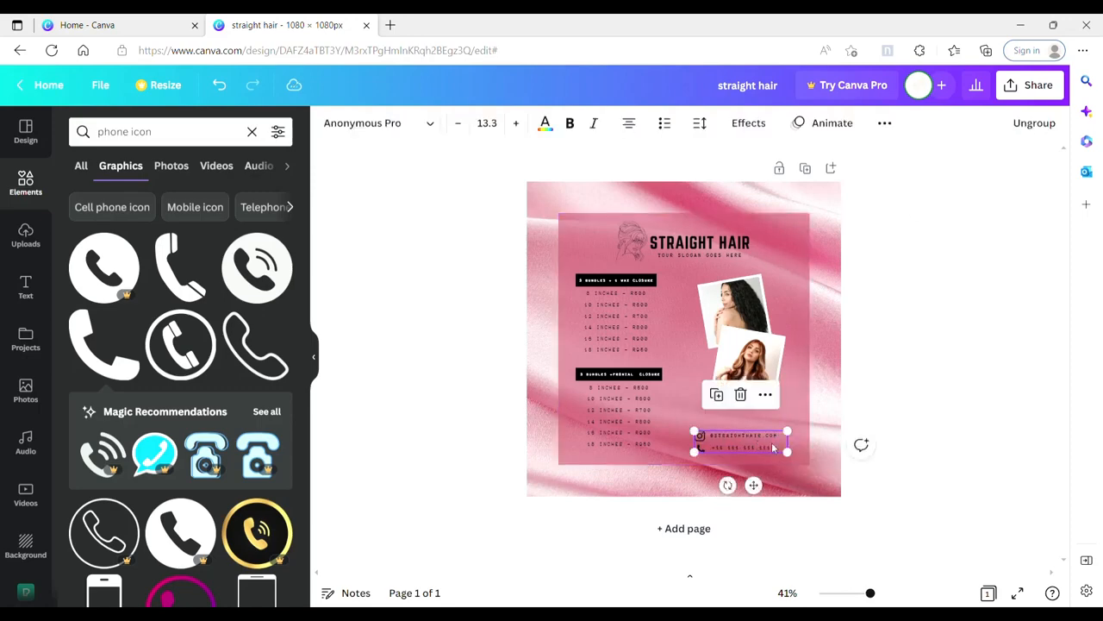
pyautogui.moveTo(757, 485); pyautogui.dragTo(759, 481)
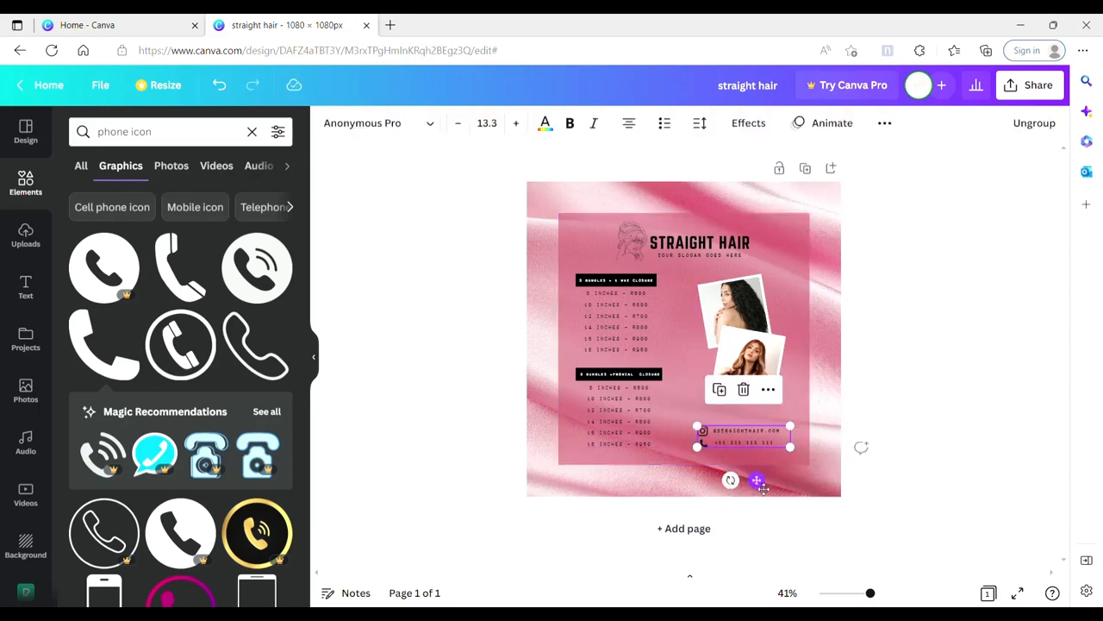
pyautogui.click(805, 386)
pyautogui.moveTo(768, 277); pyautogui.dragTo(753, 367)
pyautogui.moveTo(753, 367); pyautogui.dragTo(754, 357)
pyautogui.click(686, 404)
# Step: Use a temporary square to judge the spacing around the contact block, move the block up slightly and remove the square
pyautogui.click(253, 132)
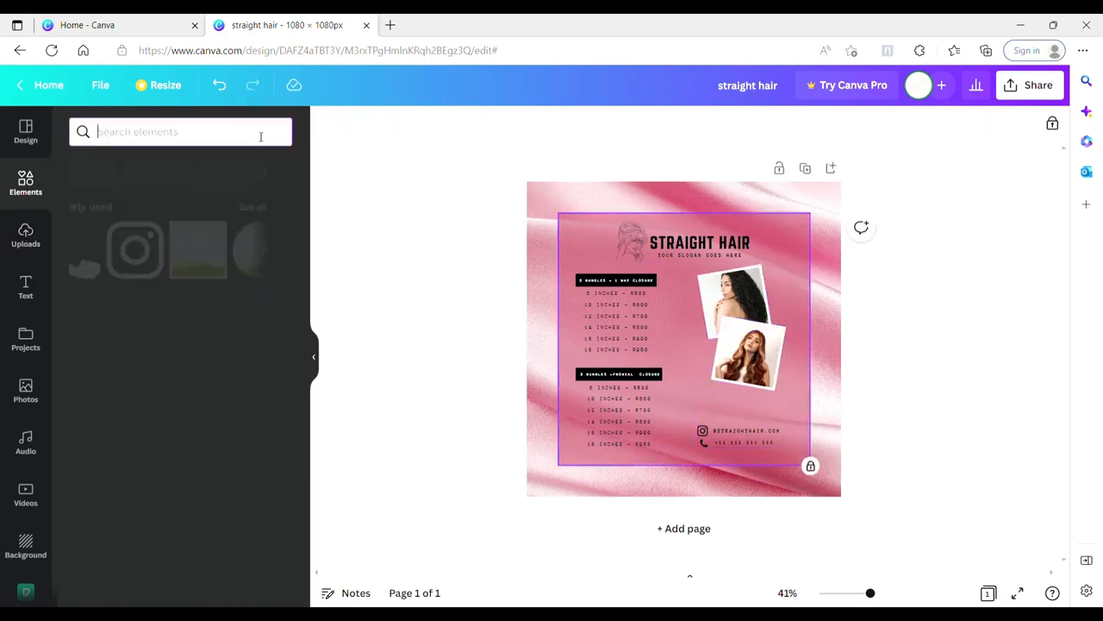
pyautogui.click(97, 339)
pyautogui.moveTo(731, 407); pyautogui.dragTo(731, 445)
pyautogui.moveTo(738, 444)
pyautogui.mouseDown()
pyautogui.moveTo(765, 454)
pyautogui.moveTo(760, 439)
pyautogui.mouseUp()
pyautogui.click(738, 458)
pyautogui.click(912, 351)
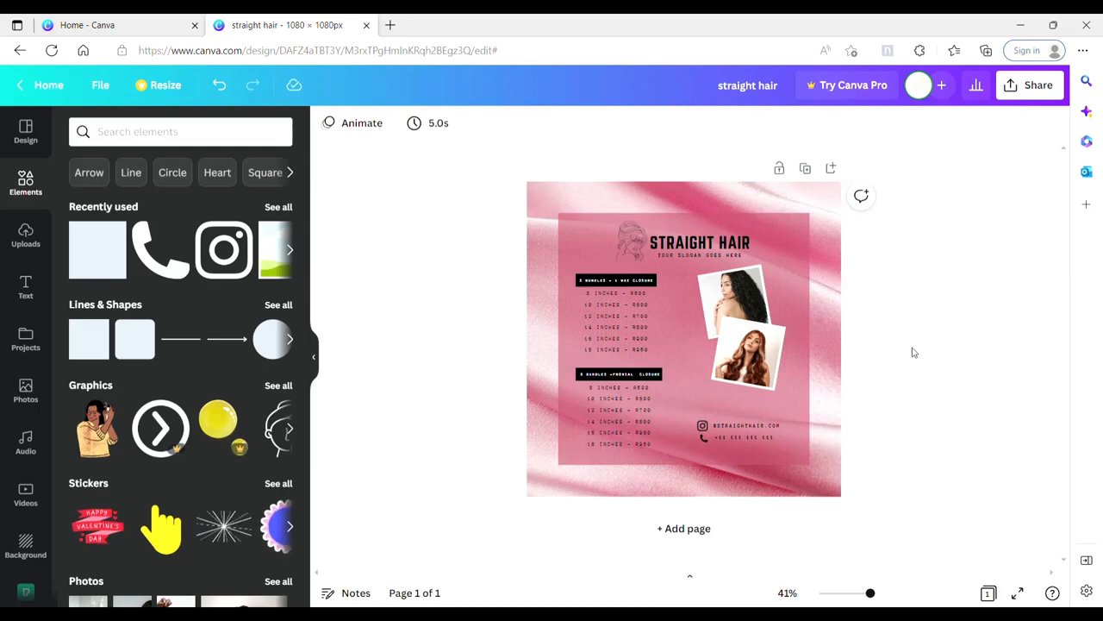
pyautogui.click(315, 357)
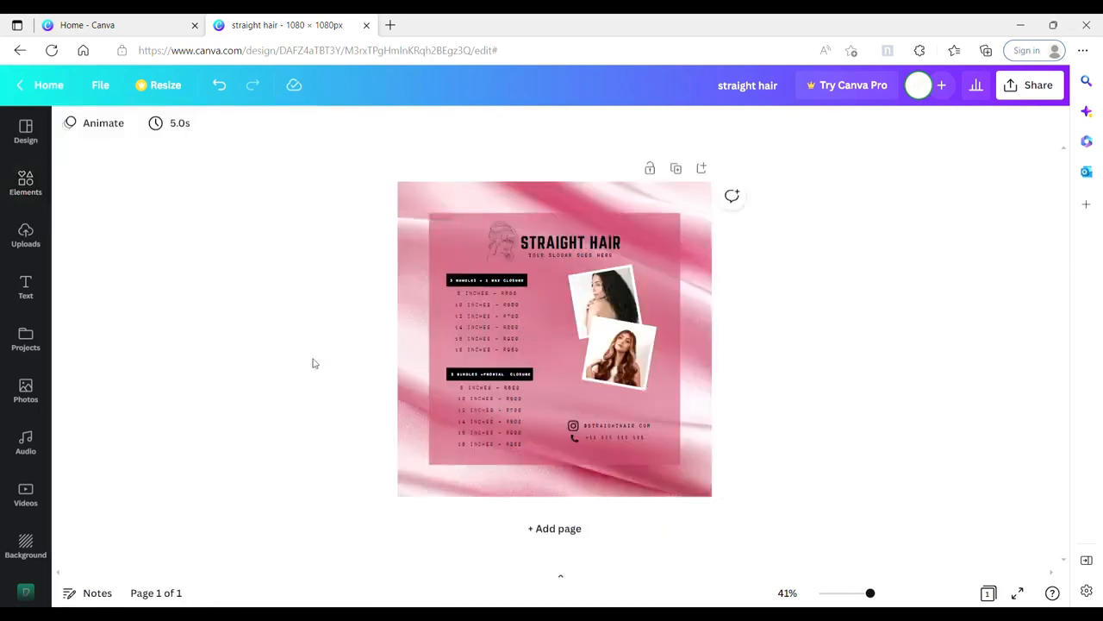